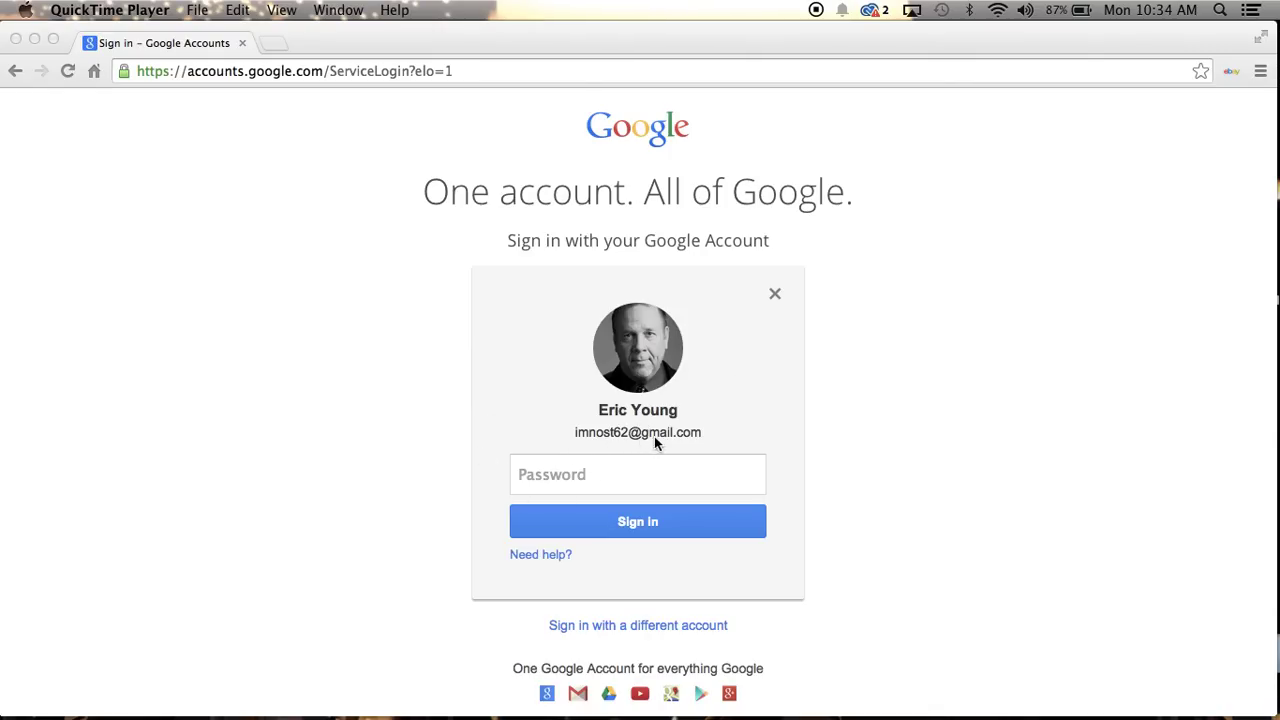
Step: Enter the account password and sign in to Google Accounts
click(614, 474)
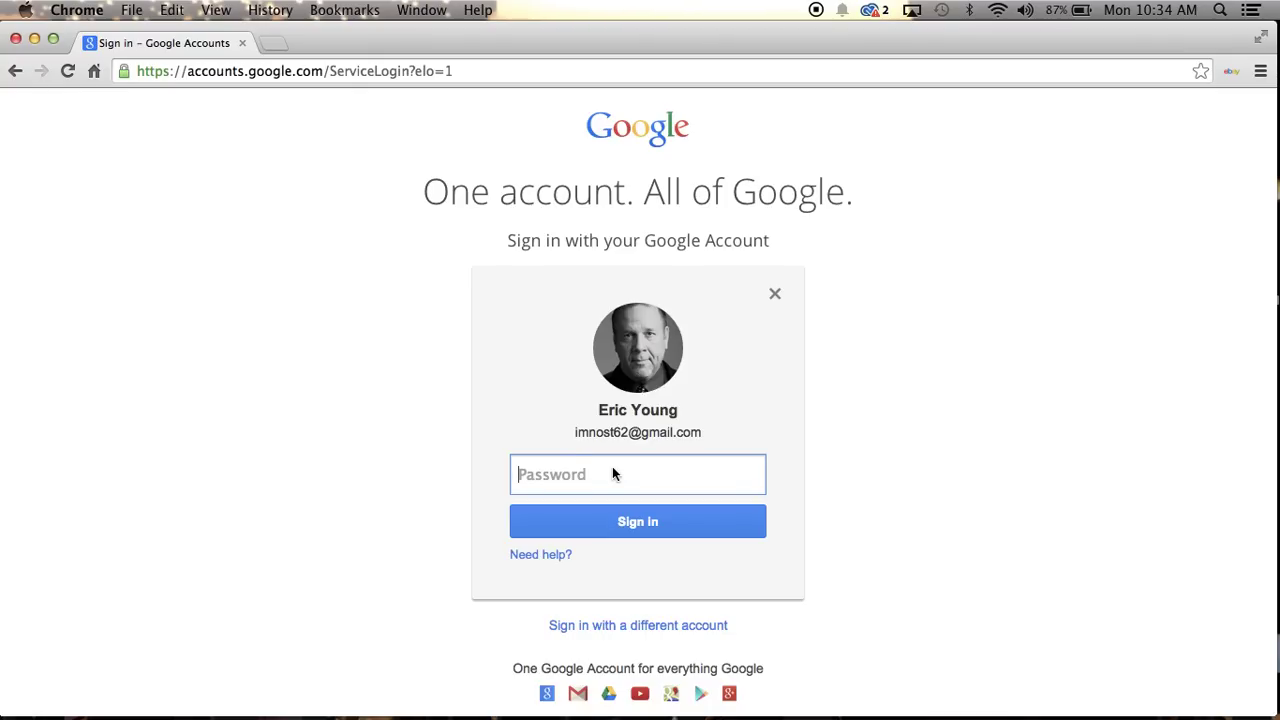
text(**********)
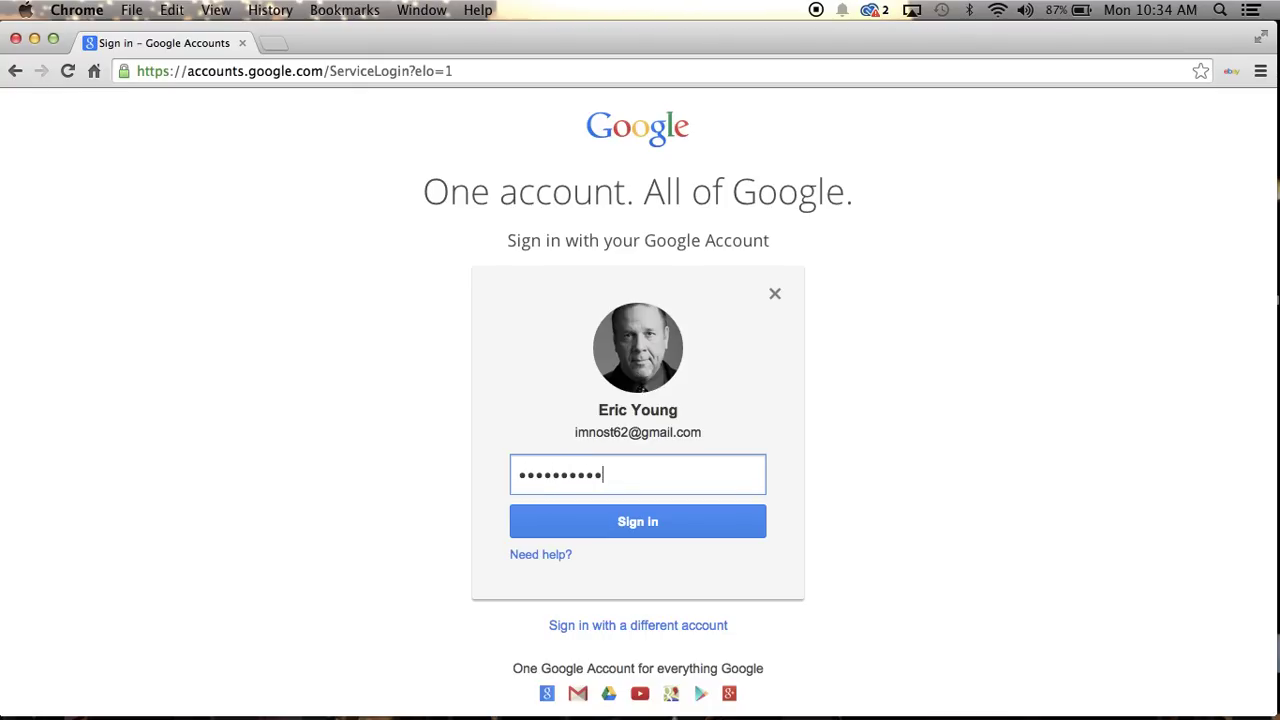
click(645, 522)
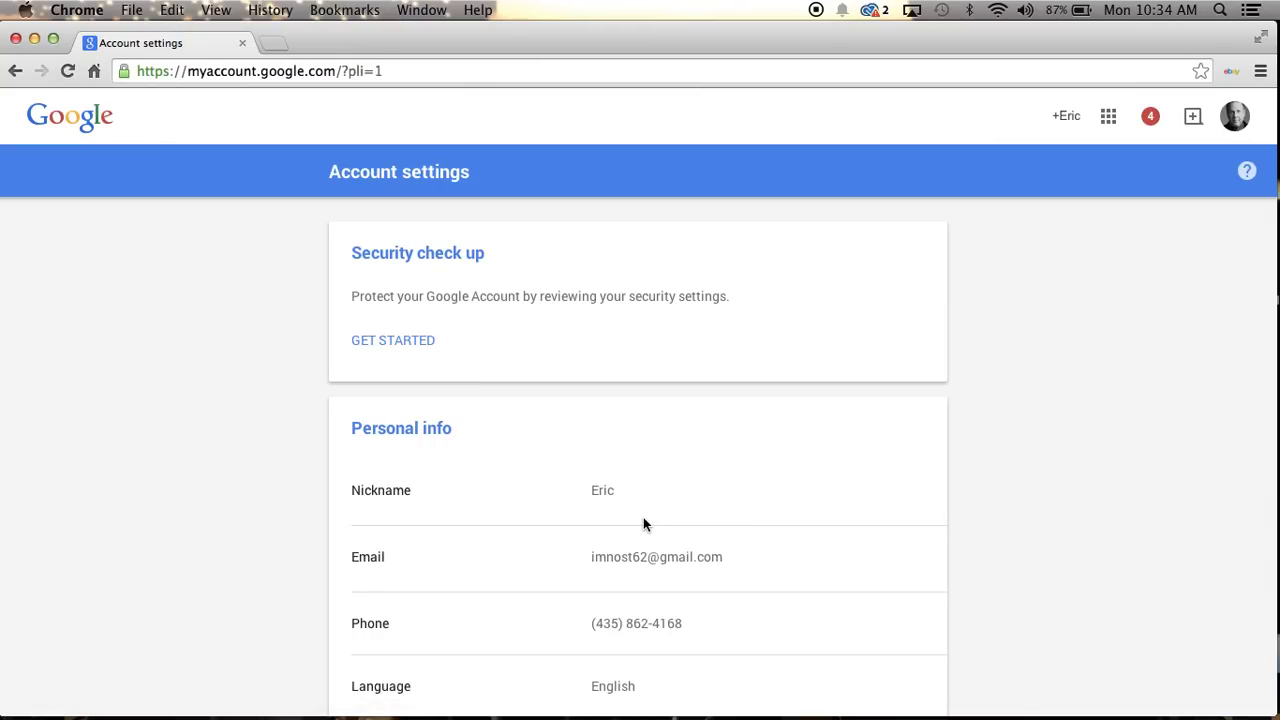
Step: Go to blogger.com and expand the dashboard to review all 35 blogs
click(415, 70)
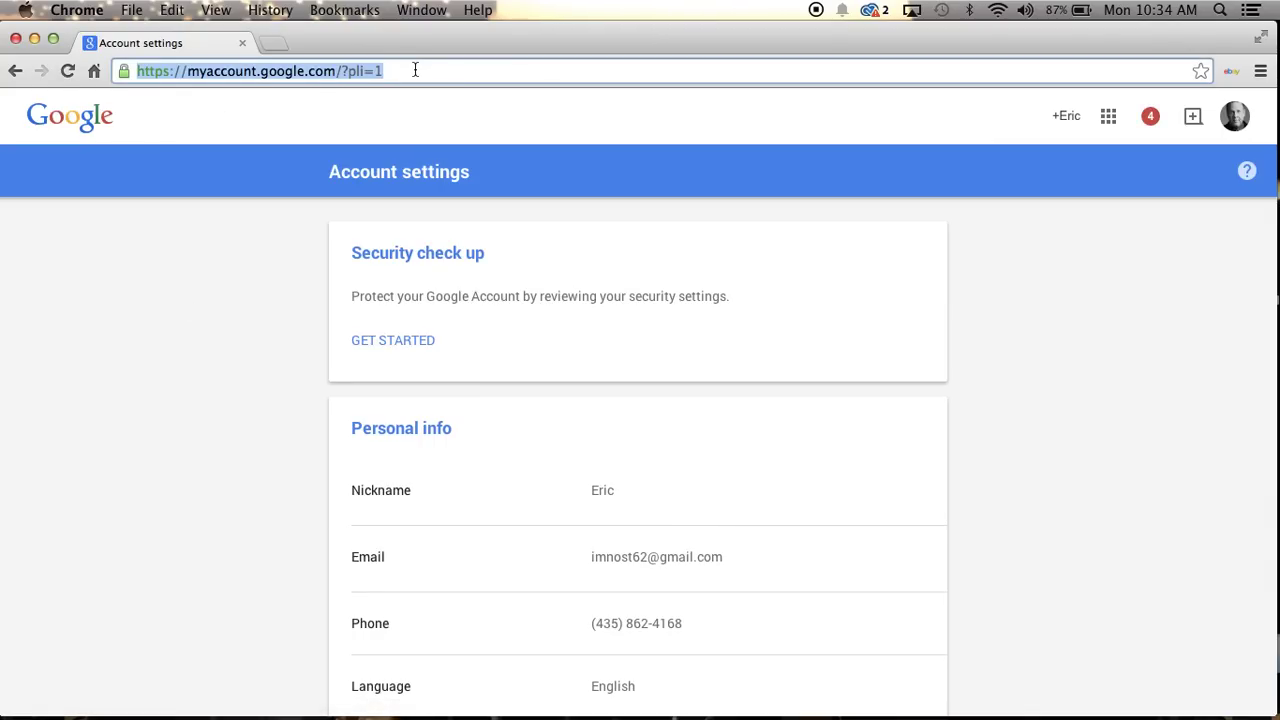
text(blogger.com)
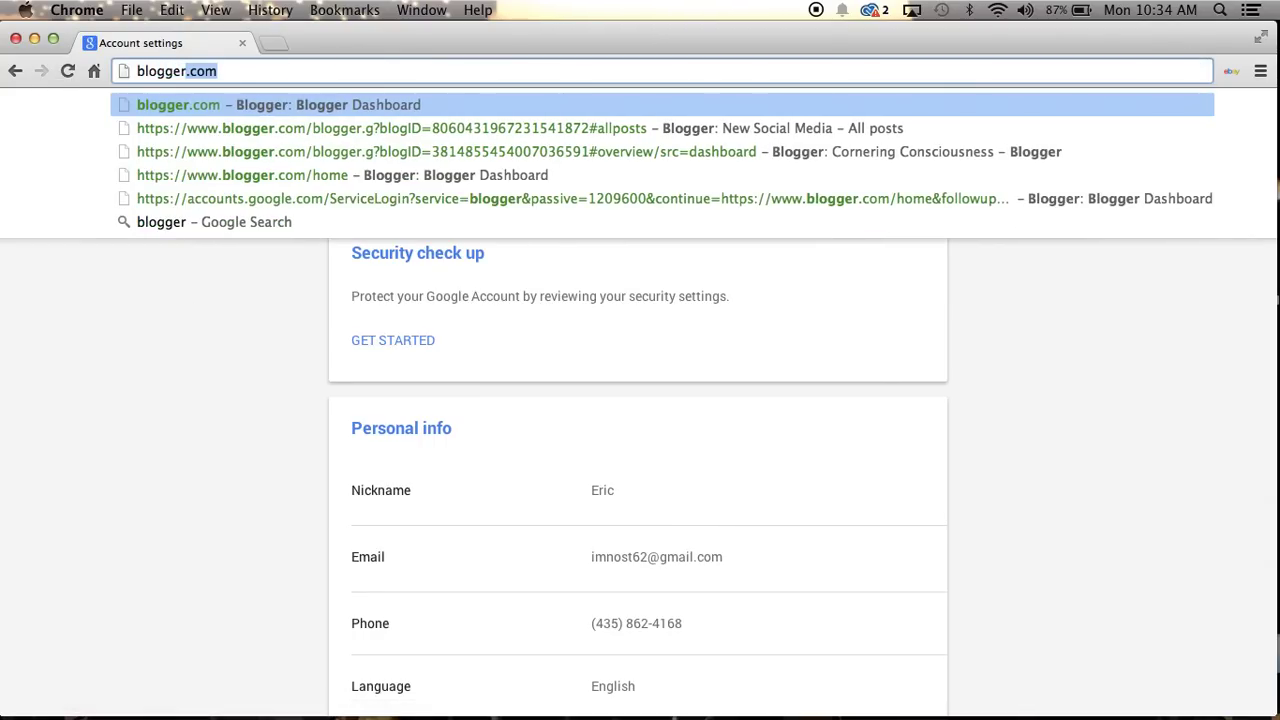
key(Return)
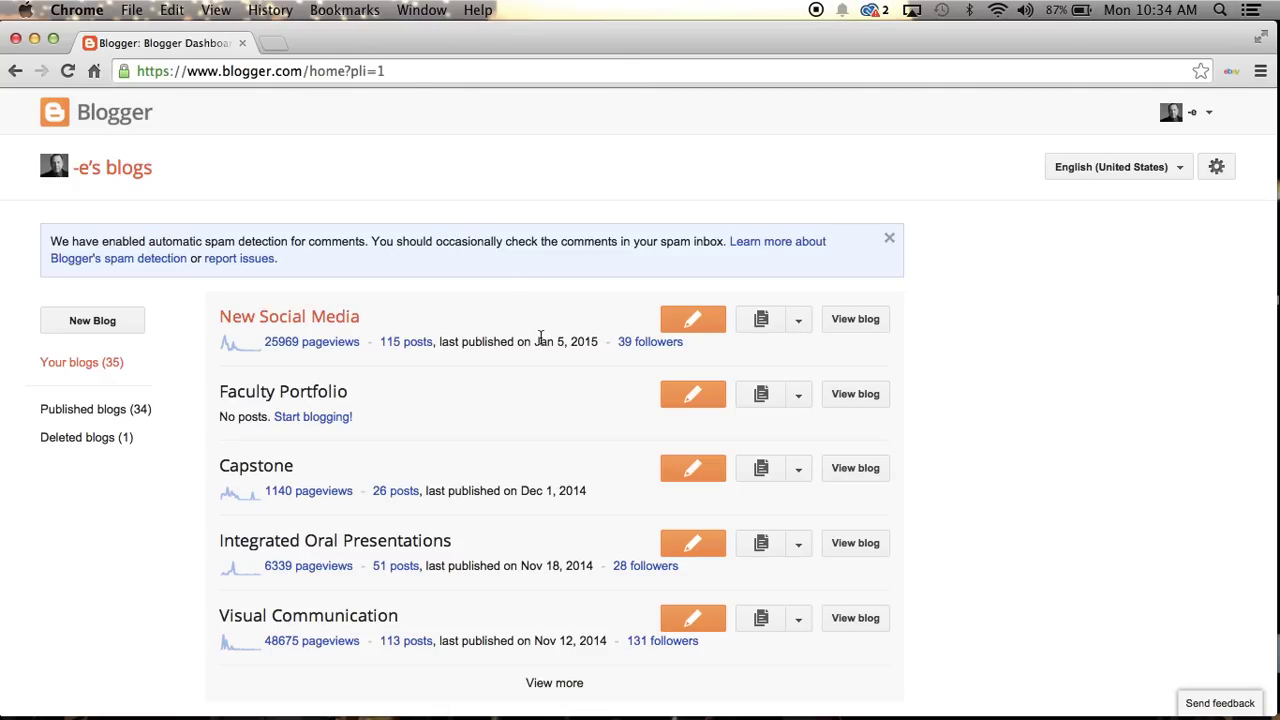
click(560, 683)
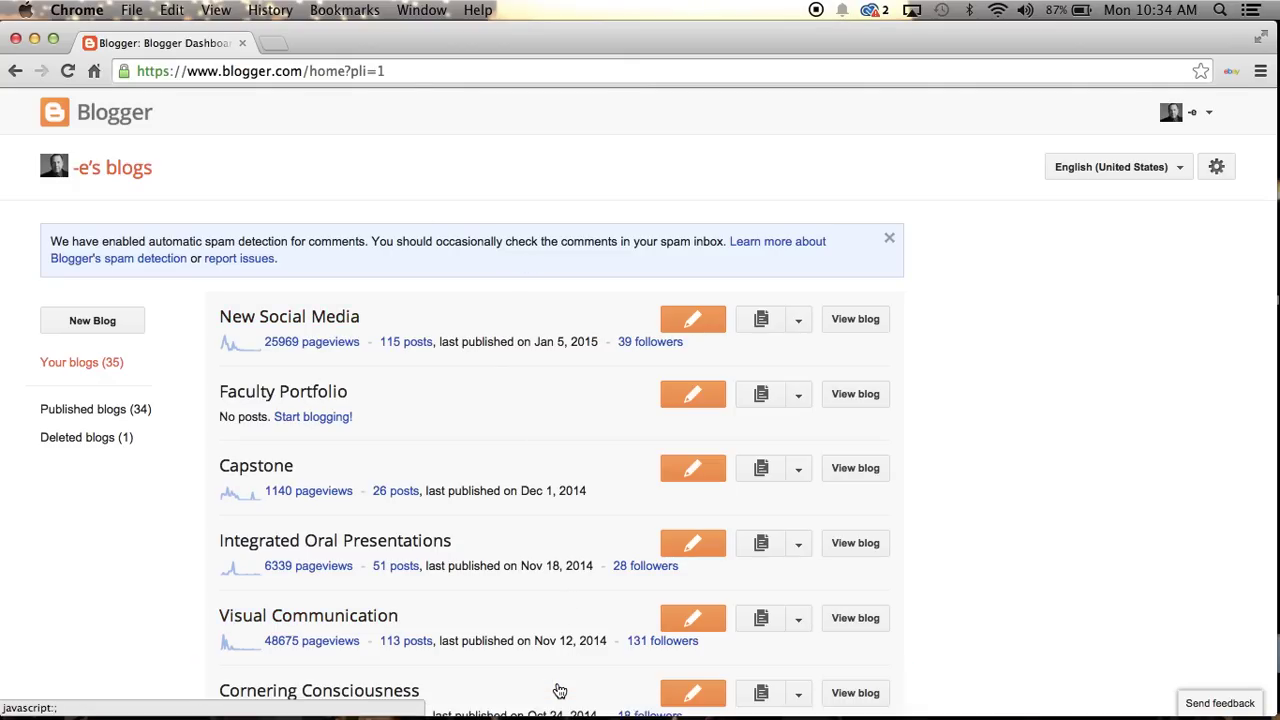
scroll(525, 601, down, 3)
scroll(525, 601, down, 20)
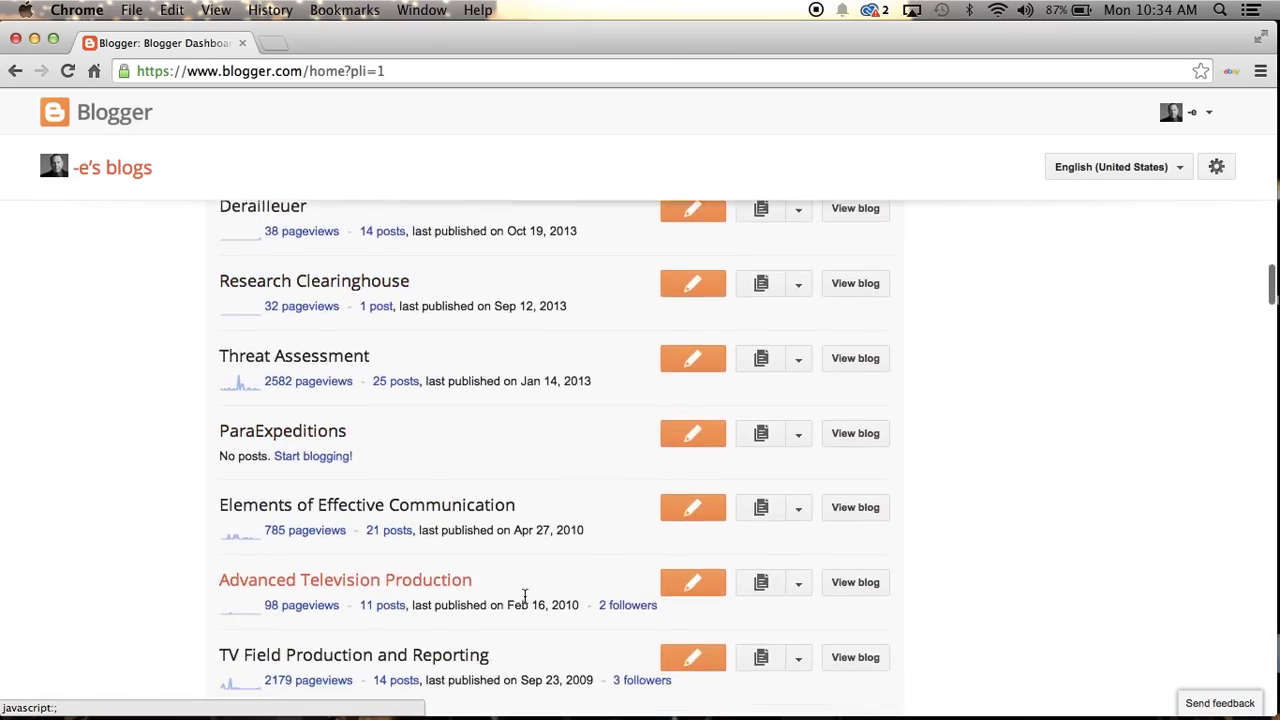
scroll(525, 601, up, 20)
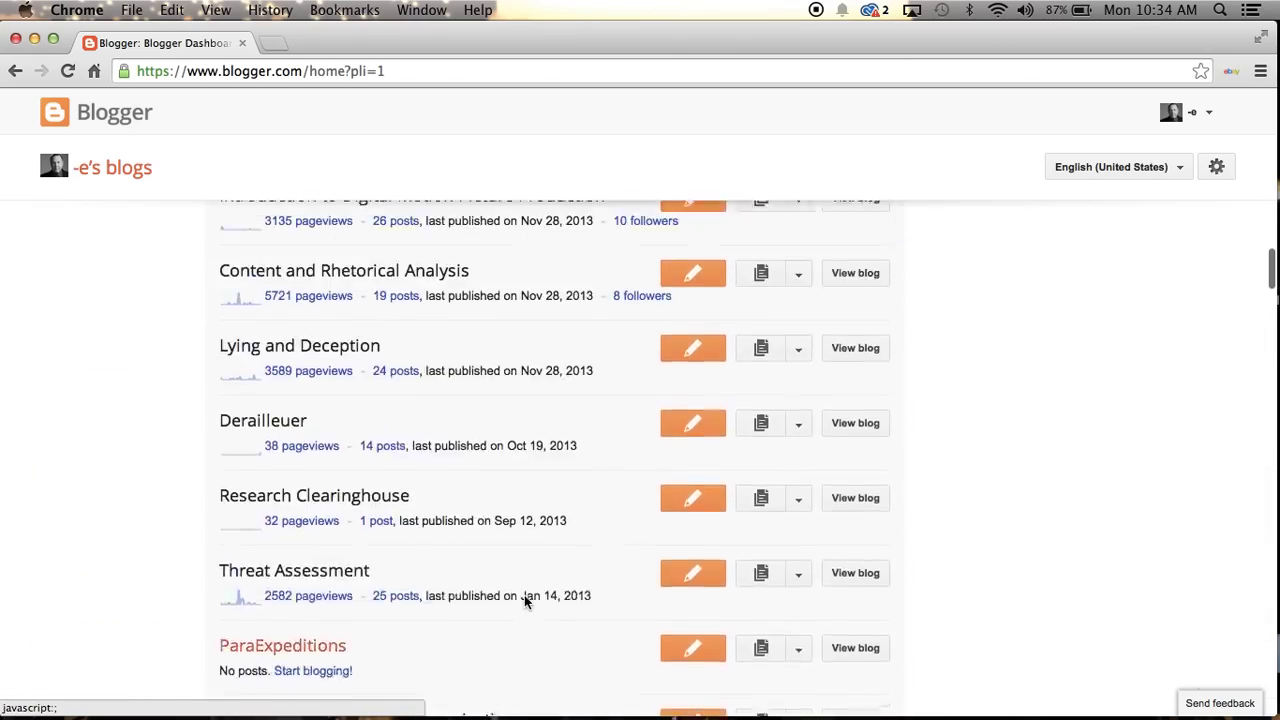
scroll(525, 601, up, 2)
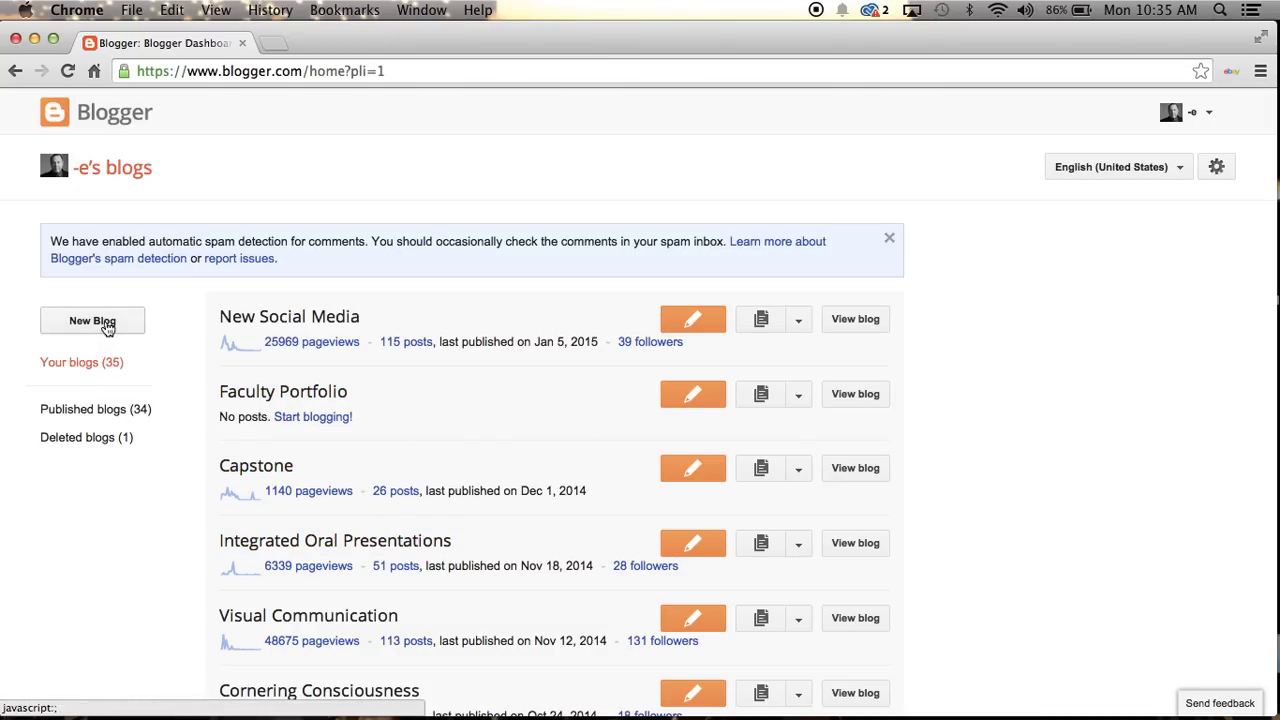
Step: Start a new blog titled 'My Name COMM3480' with the address 'myname3480'
click(92, 321)
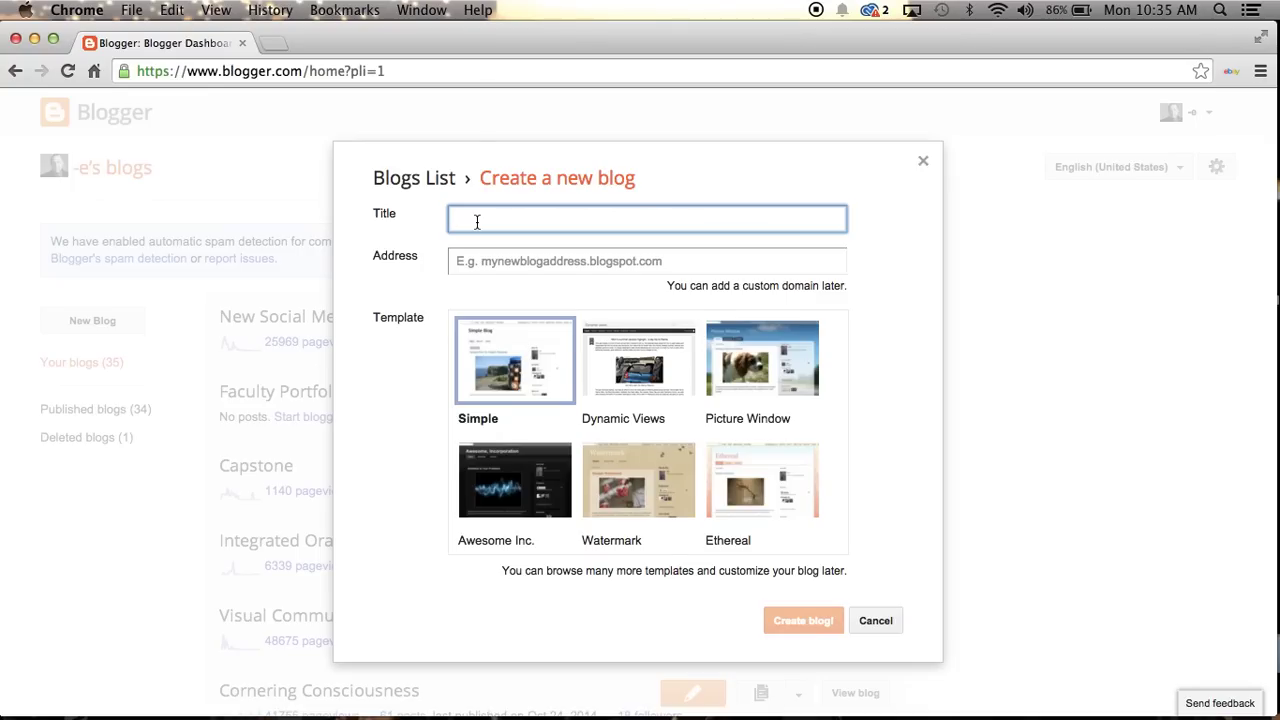
text(My Name COMM)
text(3480)
click(480, 264)
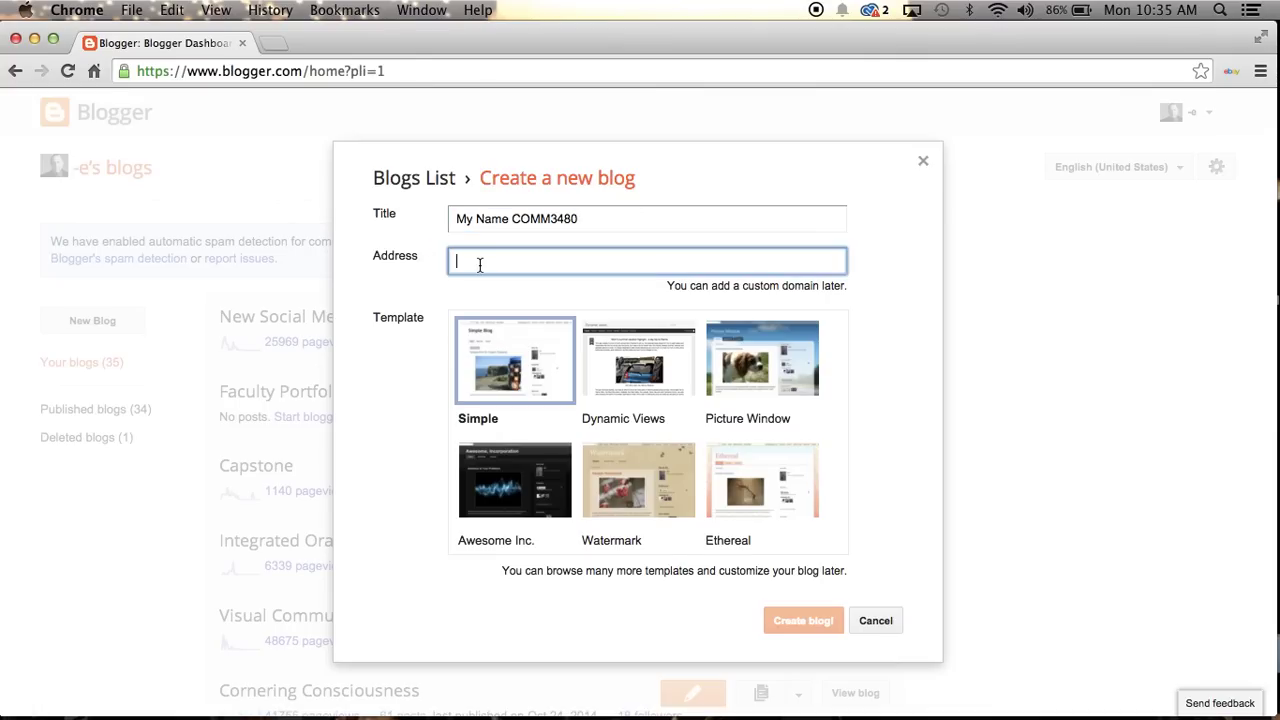
text(myname)
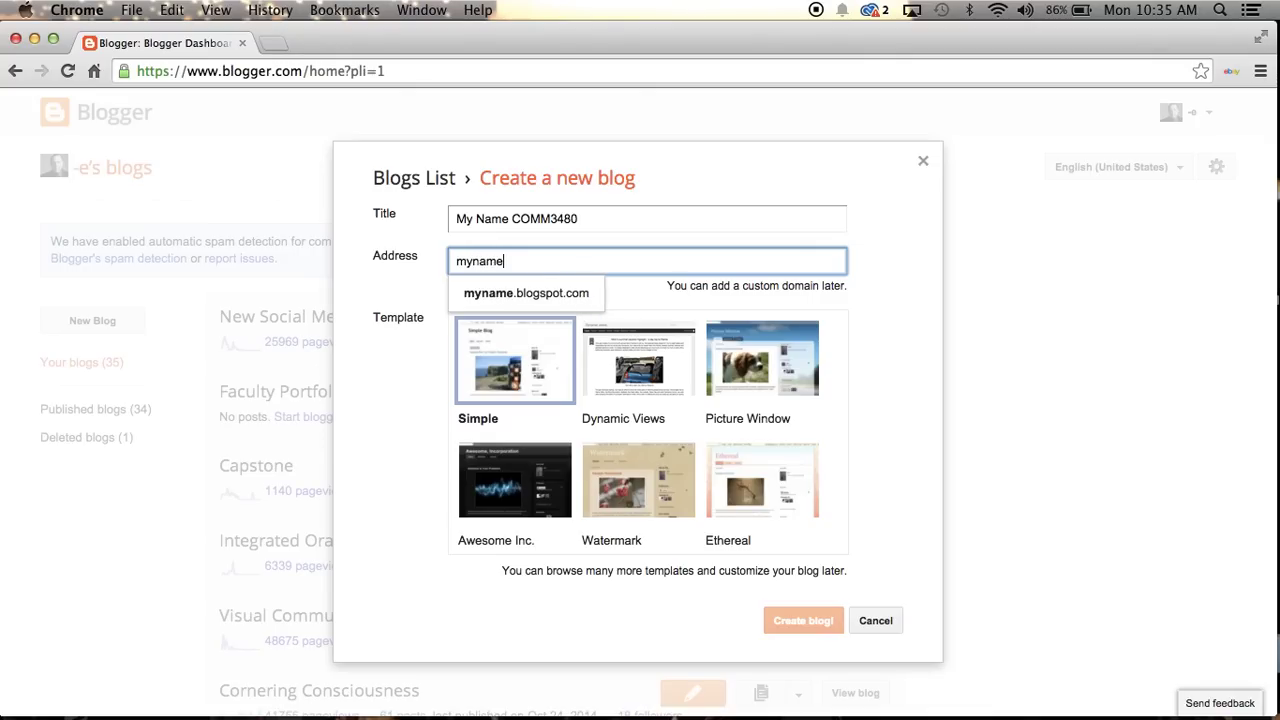
text(3480)
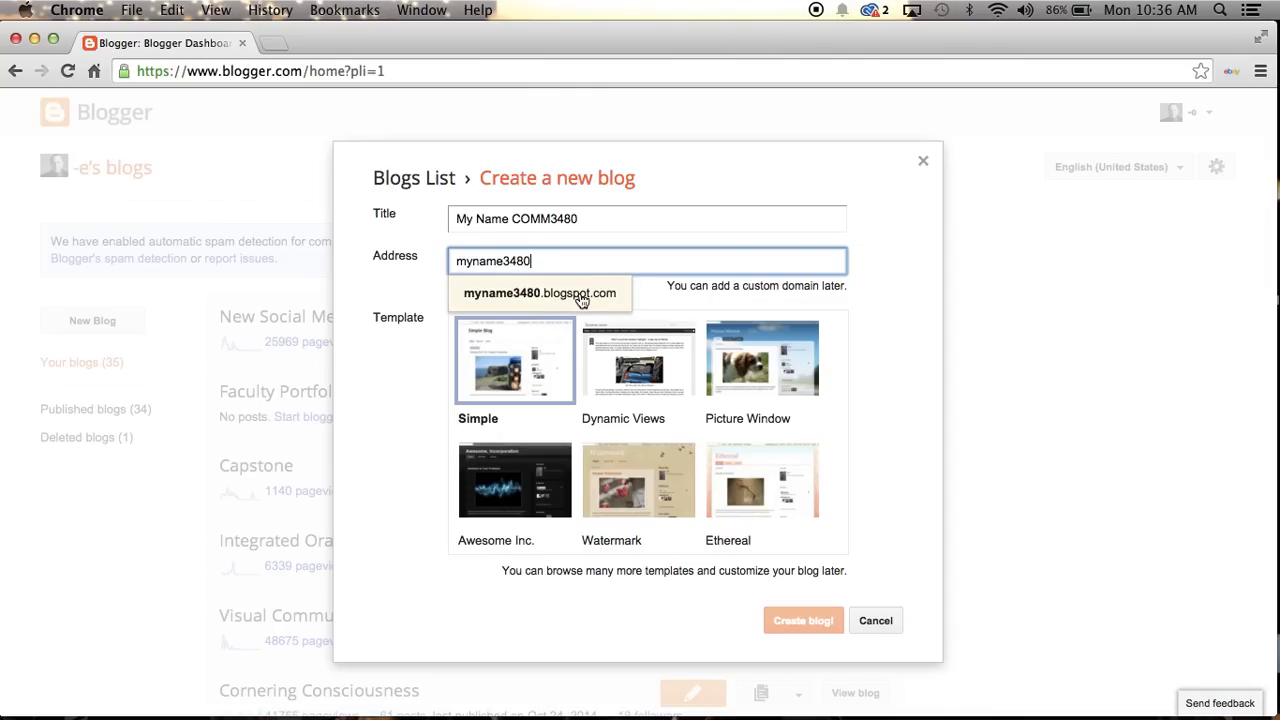
Step: Accept myname3480.blogspot.com and keep Simple after previewing Dynamic Views and Picture Window
click(576, 300)
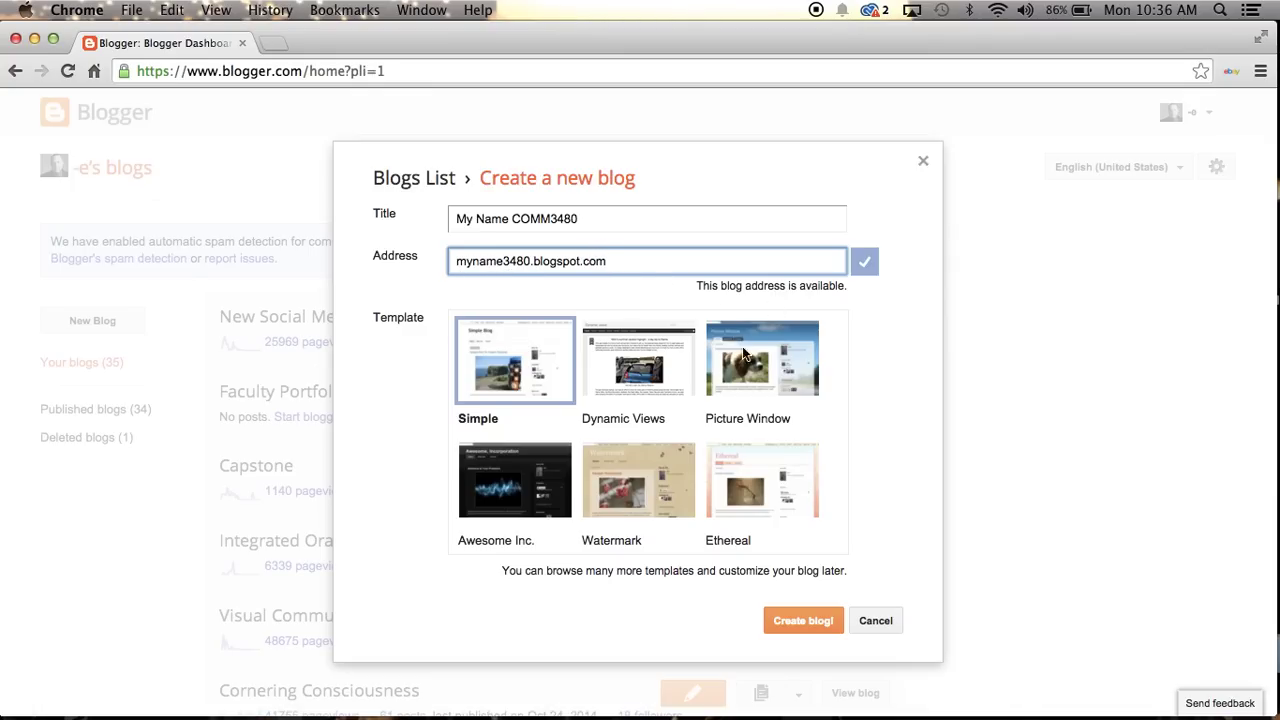
click(600, 377)
click(731, 377)
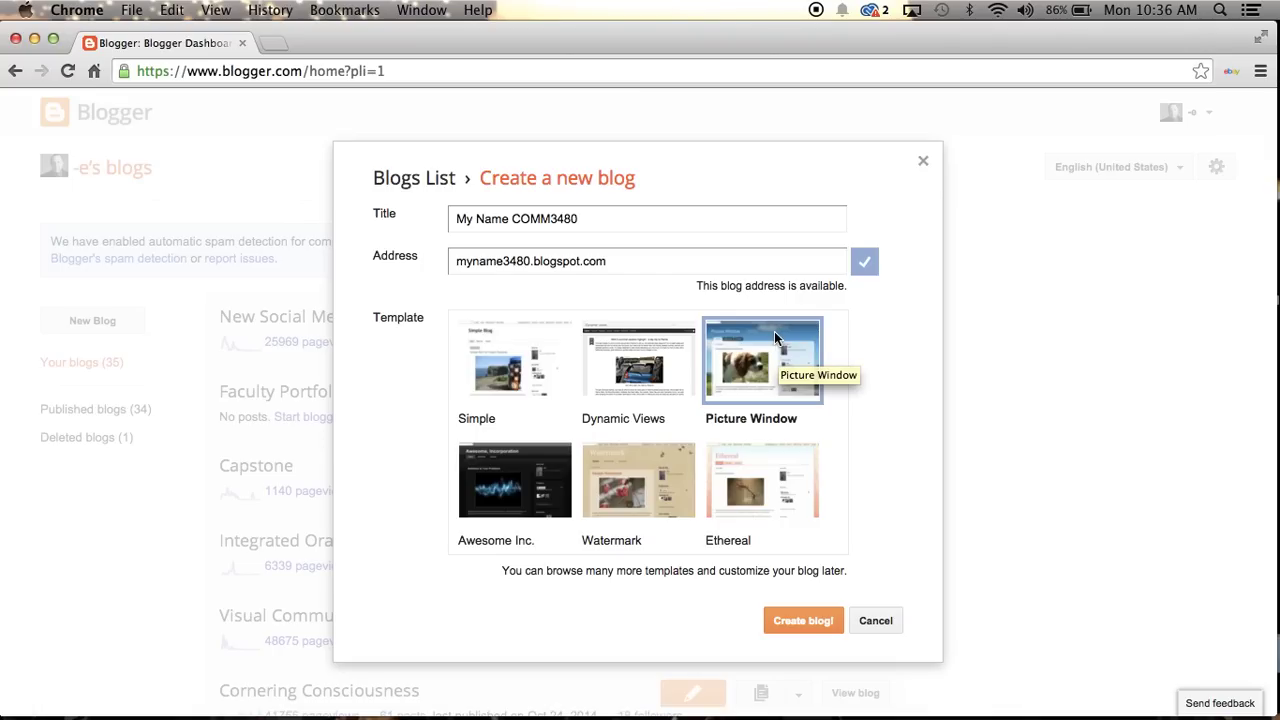
click(669, 378)
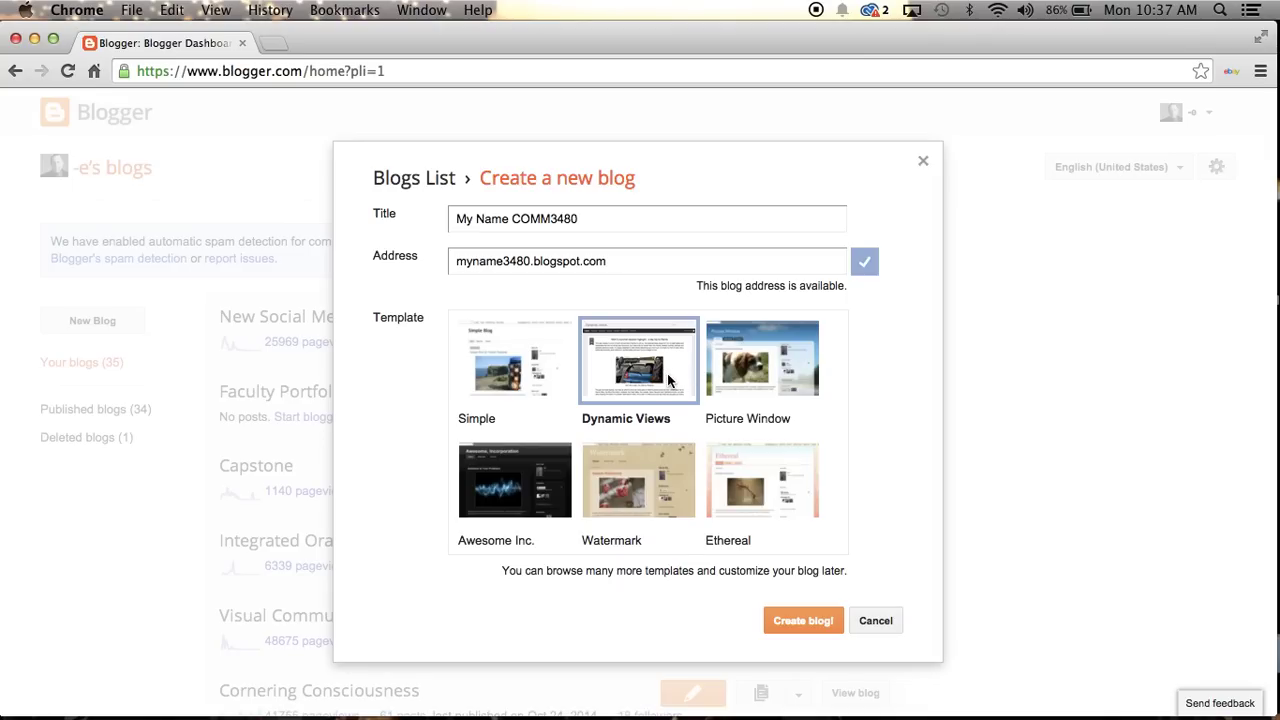
click(508, 338)
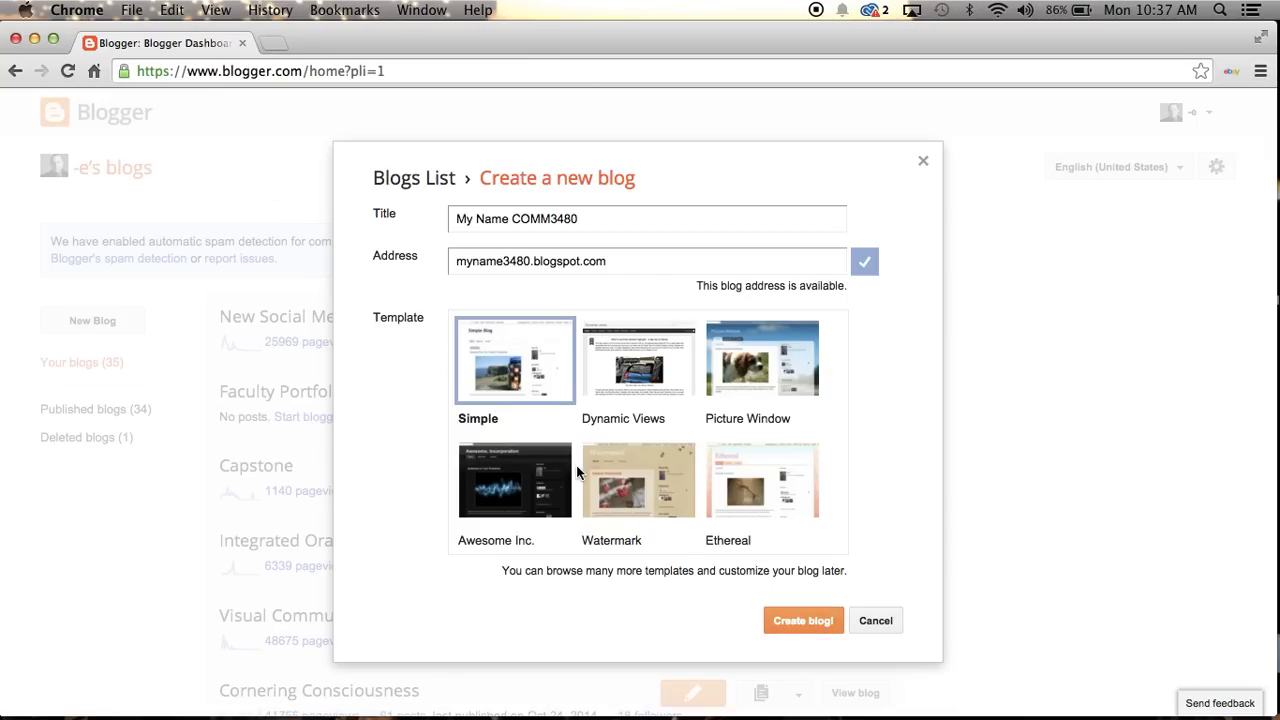
Step: Create the My Name COMM3480 blog and start its first new post
click(802, 622)
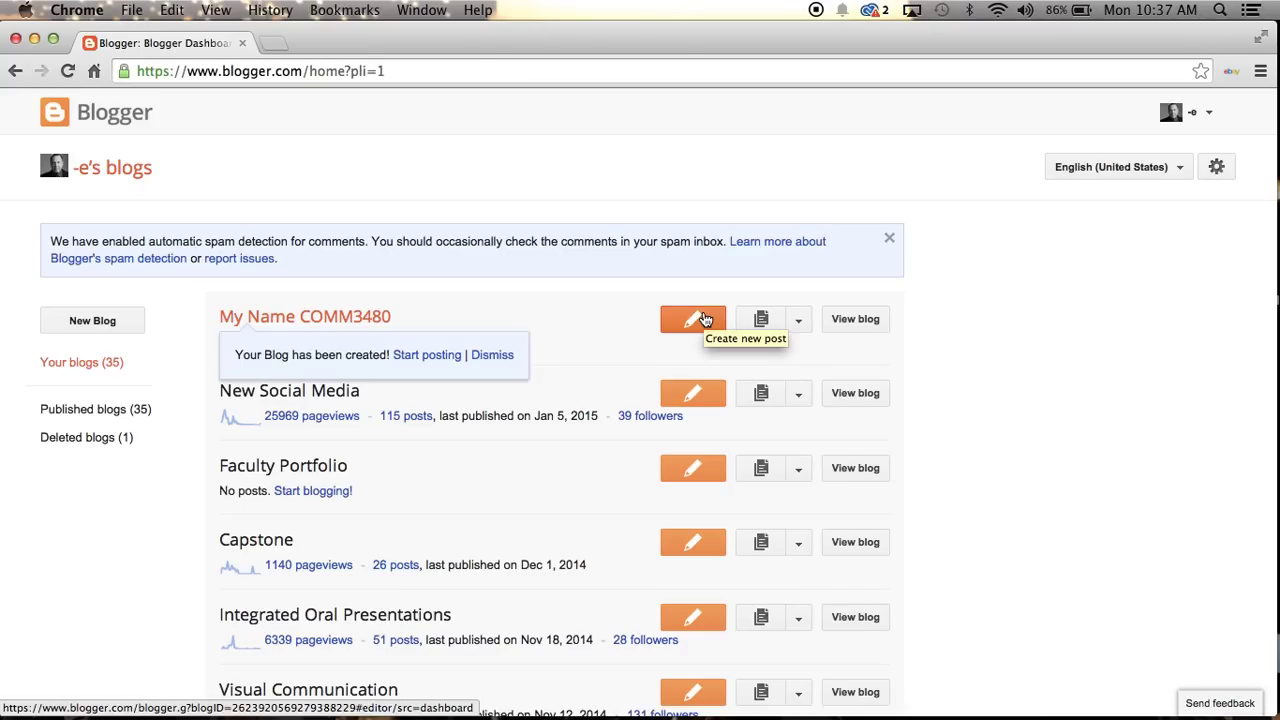
click(705, 319)
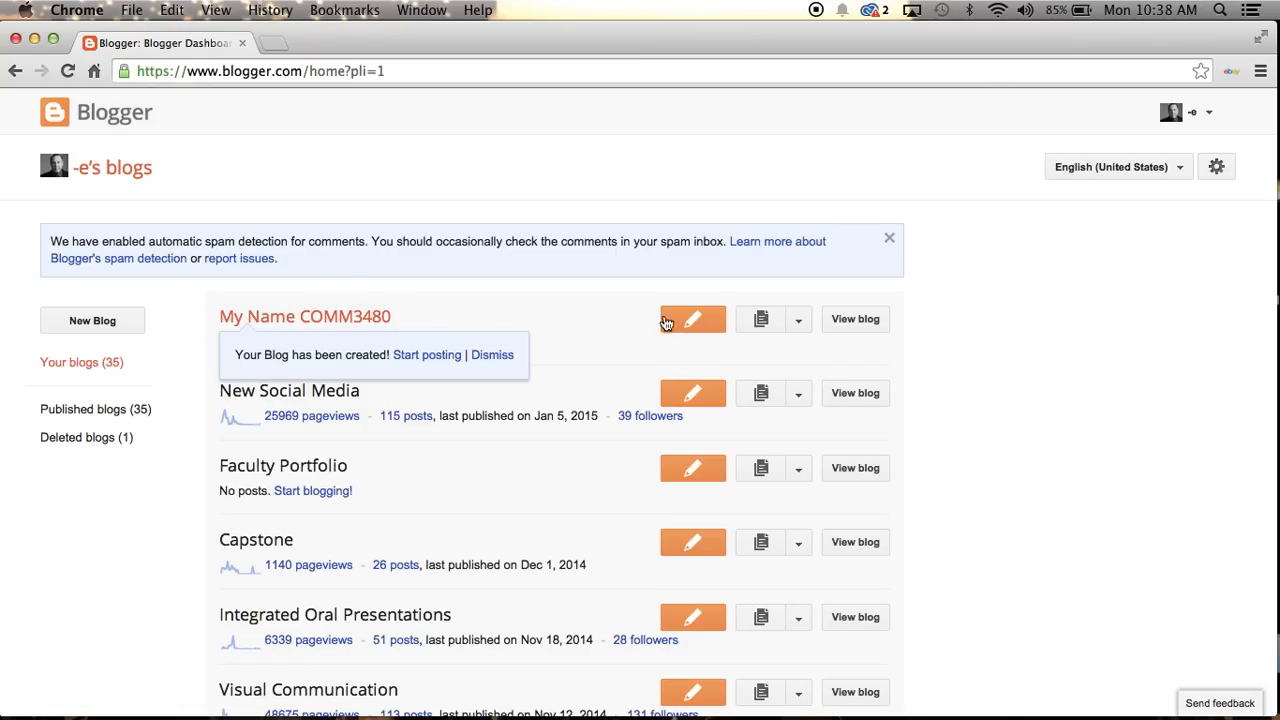
click(714, 319)
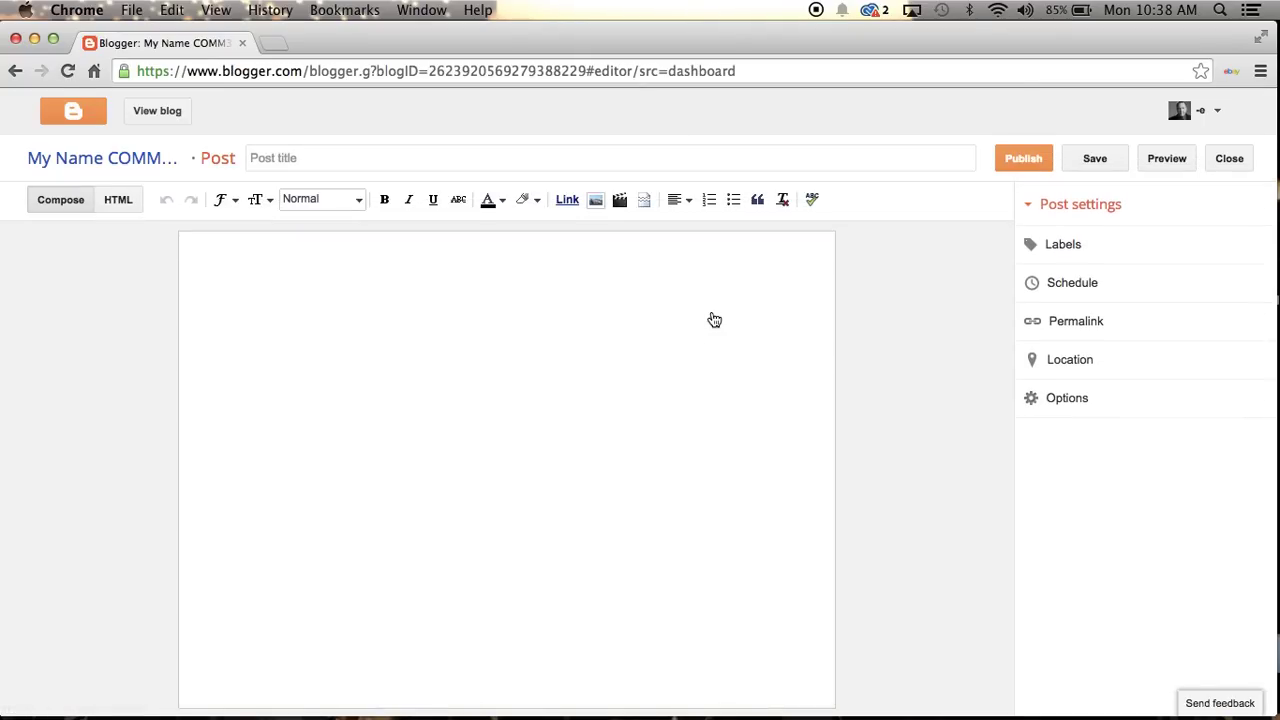
click(504, 282)
text(We can start typing.)
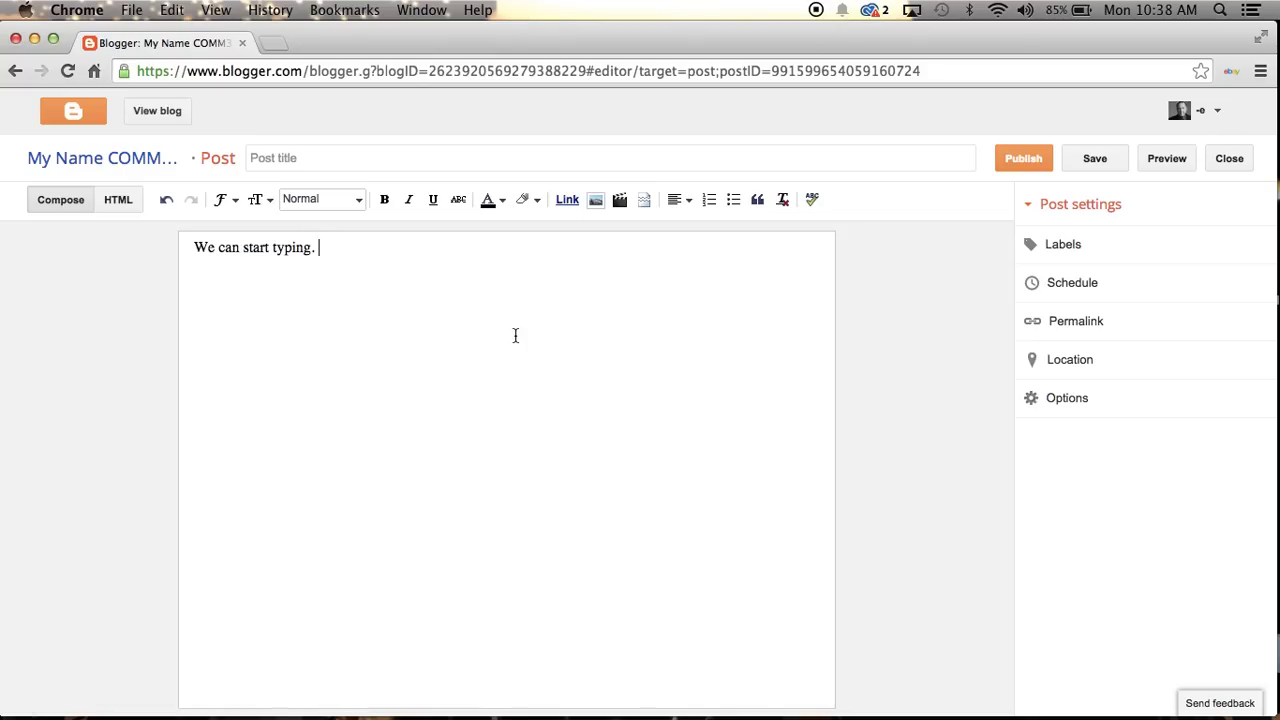
key(BackSpace)
key(BackSpace)
key(BackSpace)
key(BackSpace)
key(BackSpace)
key(BackSpace)
key(BackSpace)
key(BackSpace)
key(BackSpace)
key(BackSpace)
key(BackSpace)
key(BackSpace)
key(BackSpace)
key(BackSpace)
key(BackSpace)
key(BackSpace)
key(BackSpace)
key(BackSpace)
key(BackSpace)
key(BackSpace)
key(BackSpace)
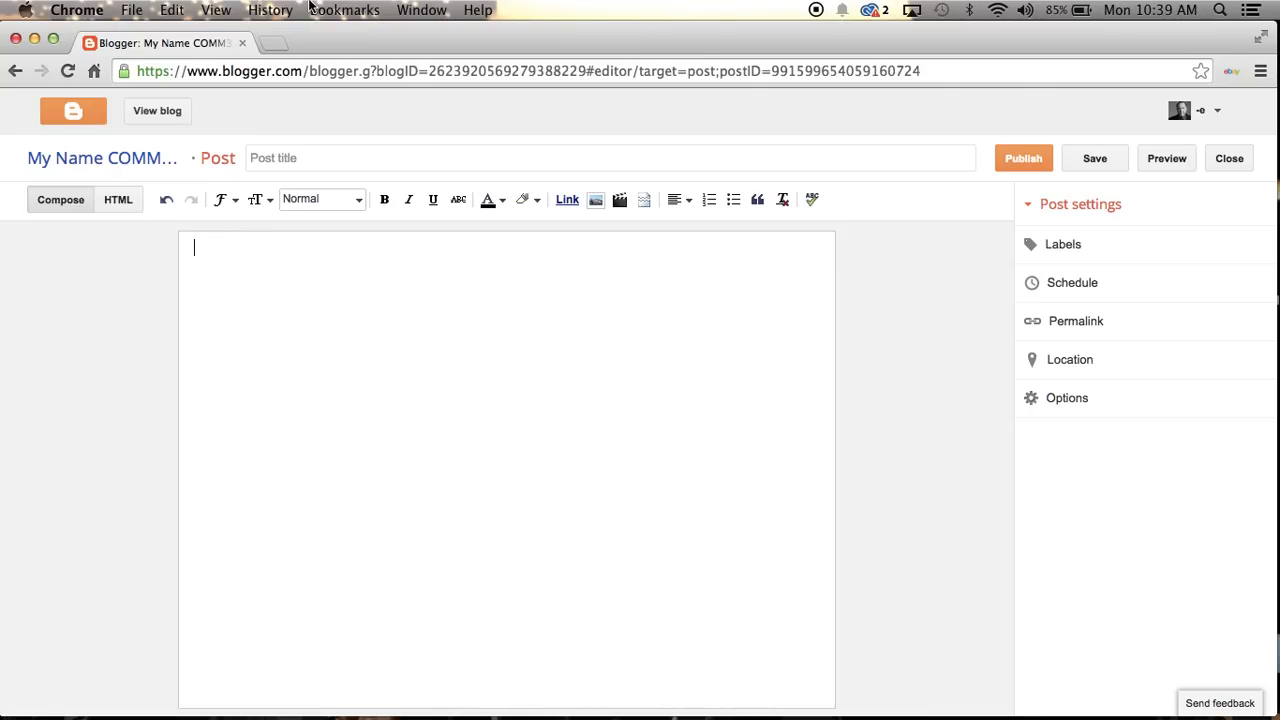
Step: Copy the first paragraph from imnosaint.wordpress.com and return to the Blogger editor
click(268, 43)
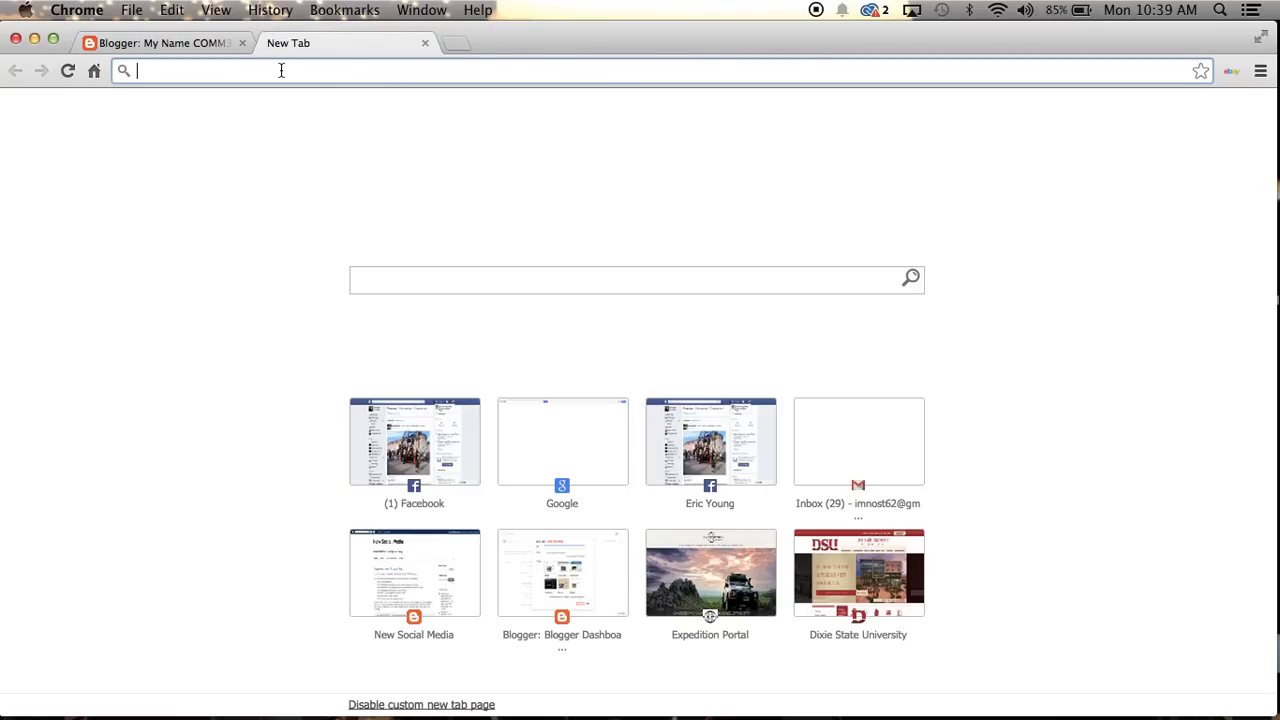
text(imnosaint.wordpress.com)
key(Return)
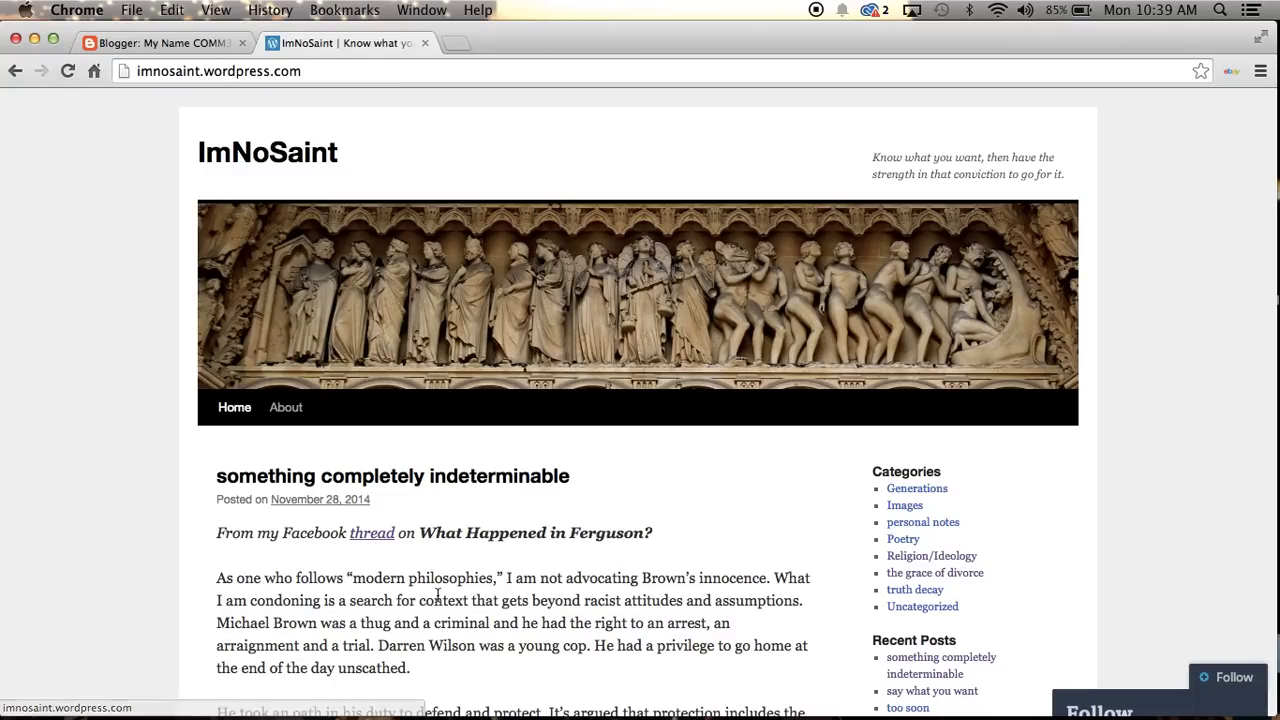
scroll(579, 514, down, 3)
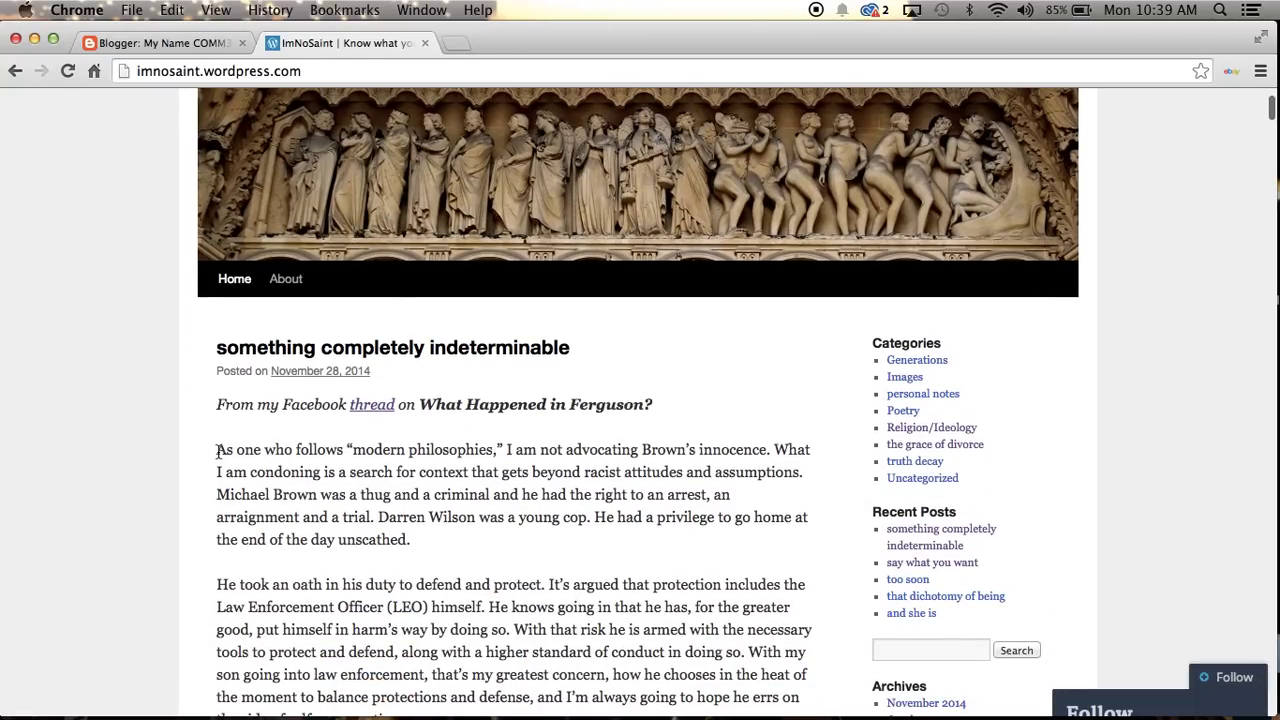
drag(217, 451, 442, 616)
key(super+c)
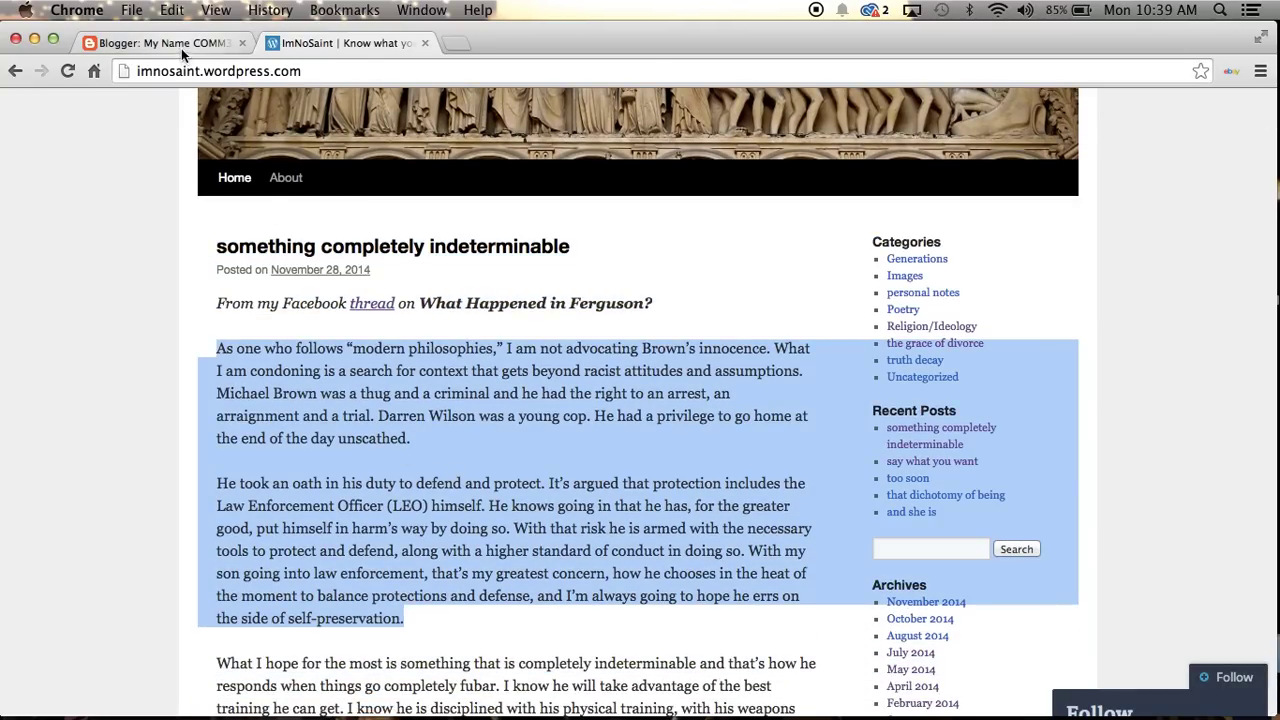
click(176, 43)
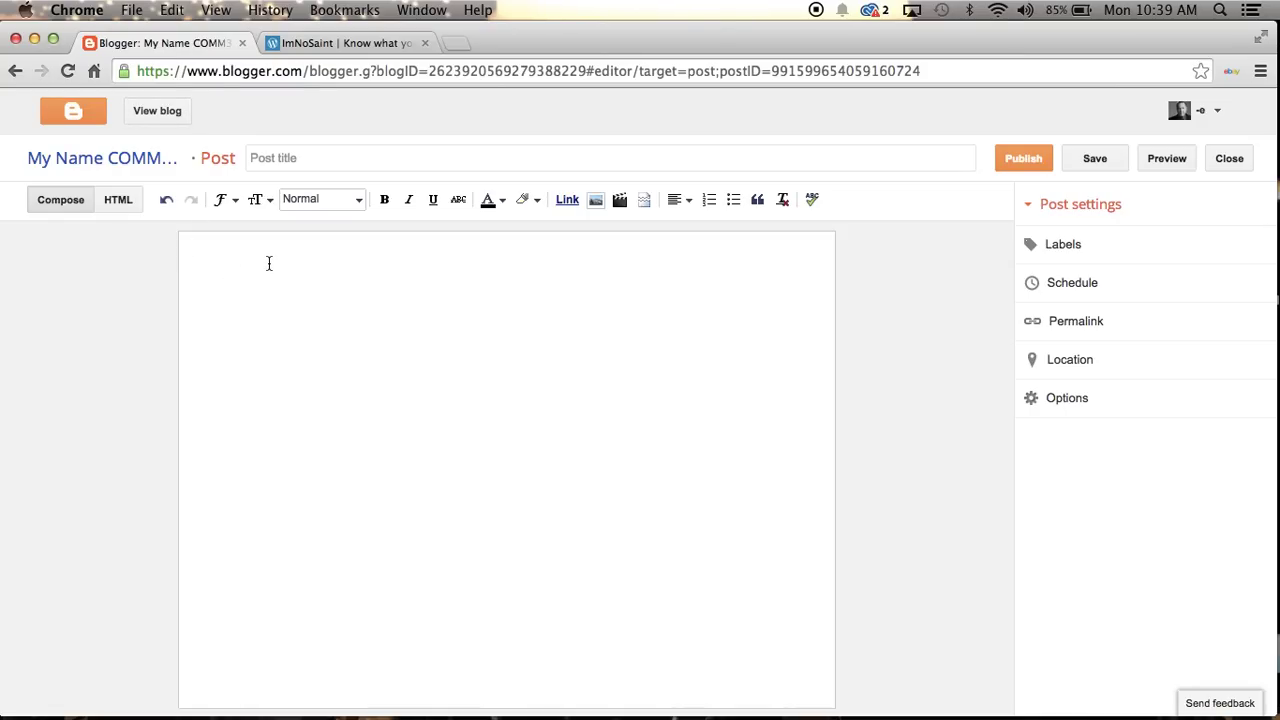
Step: Paste the copied Michael Brown article into the post body and check its HTML
key(super+v)
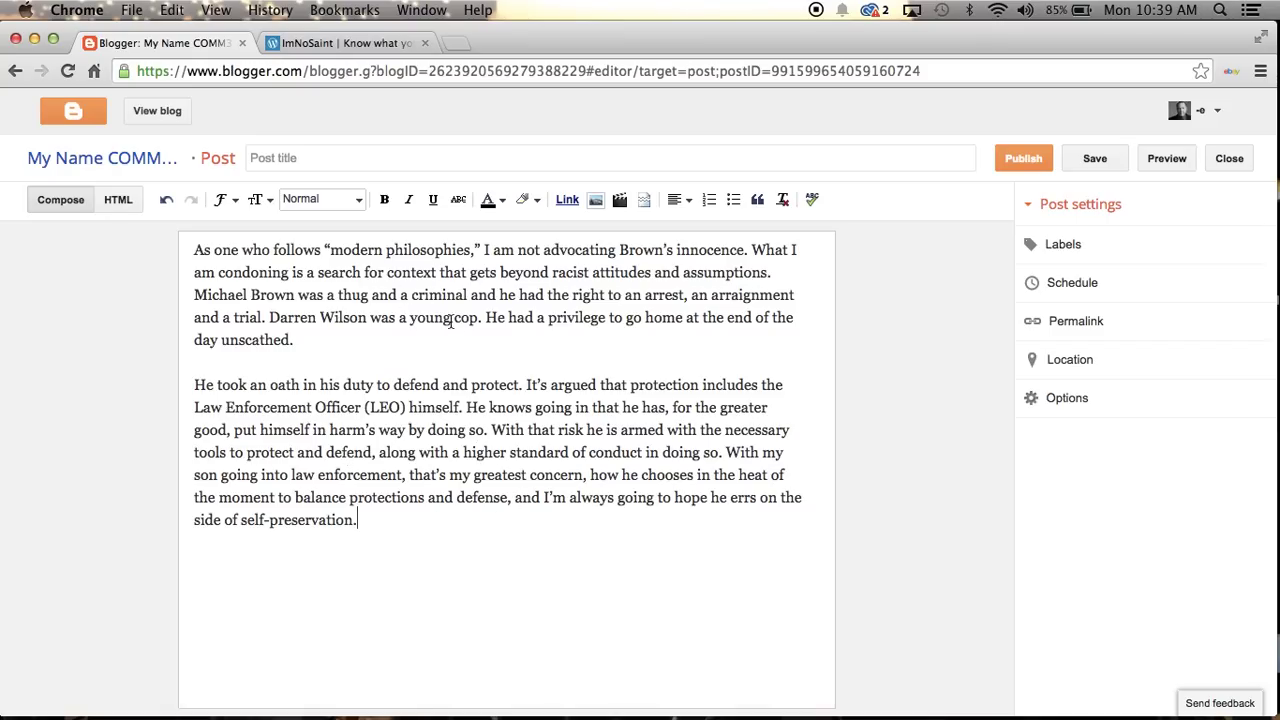
click(121, 203)
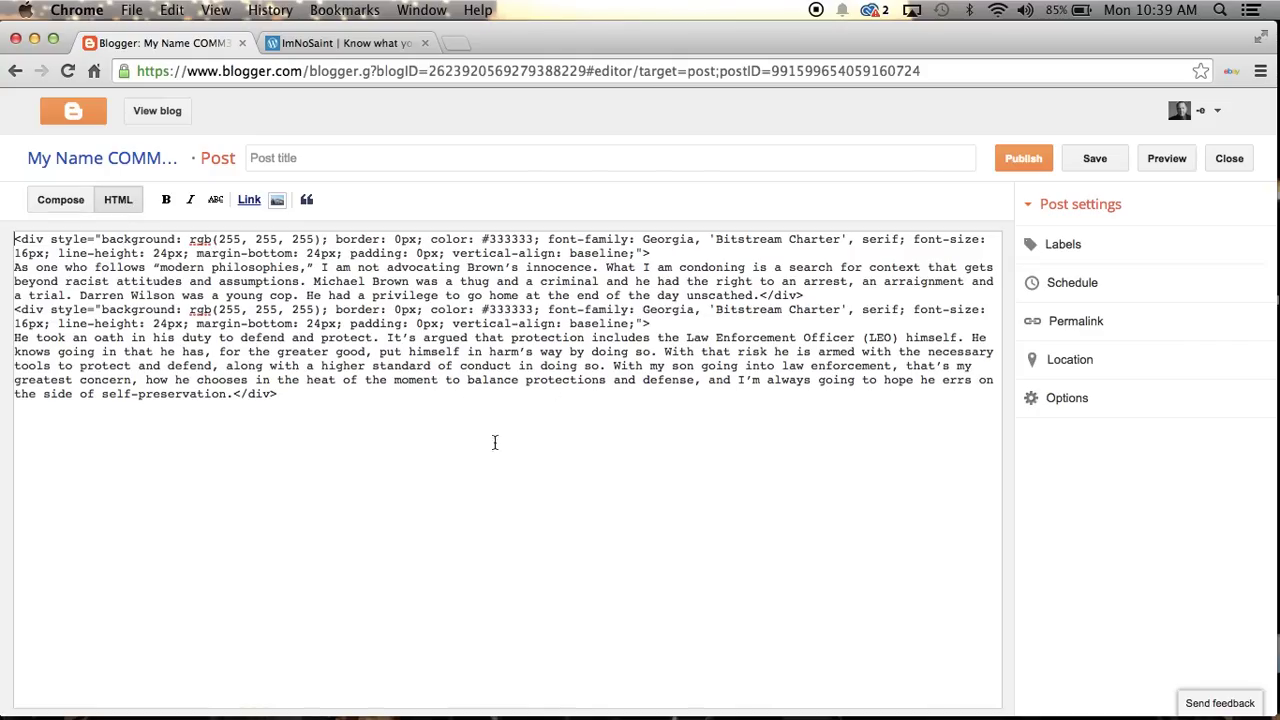
click(44, 208)
click(59, 203)
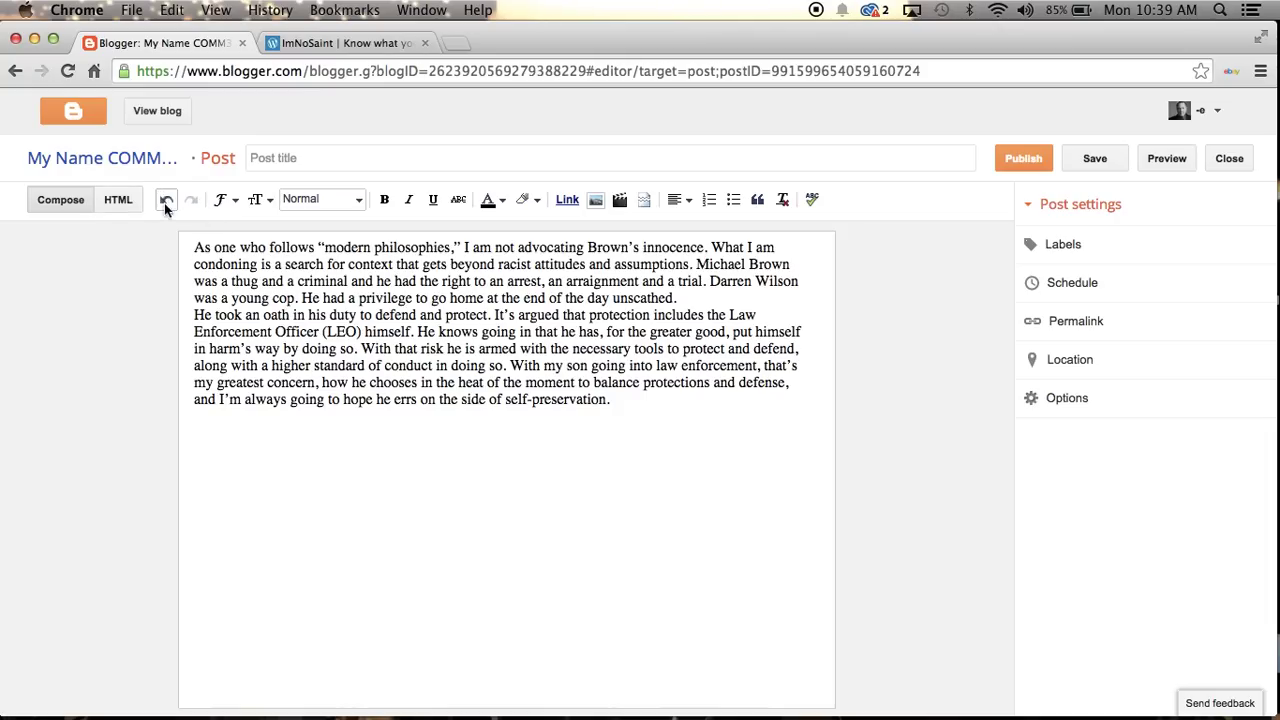
click(706, 306)
Step: Select all the post text and clear its pasted formatting
key(super+a)
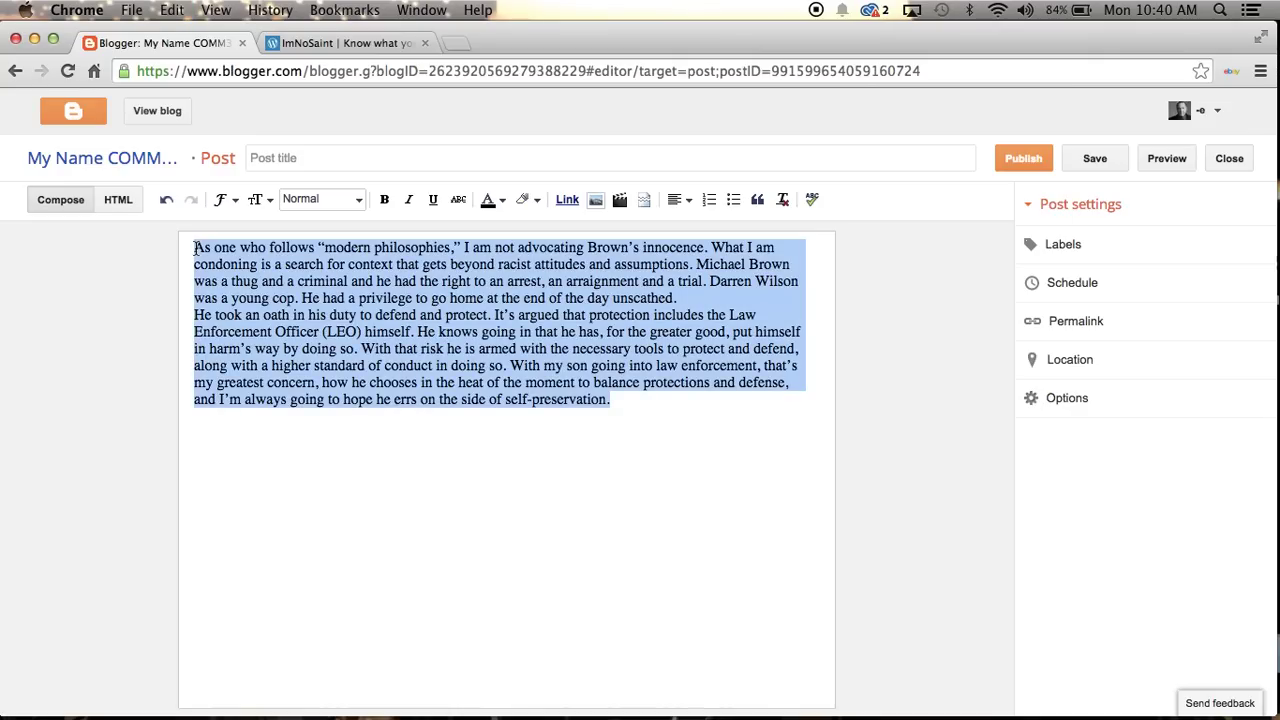
click(784, 199)
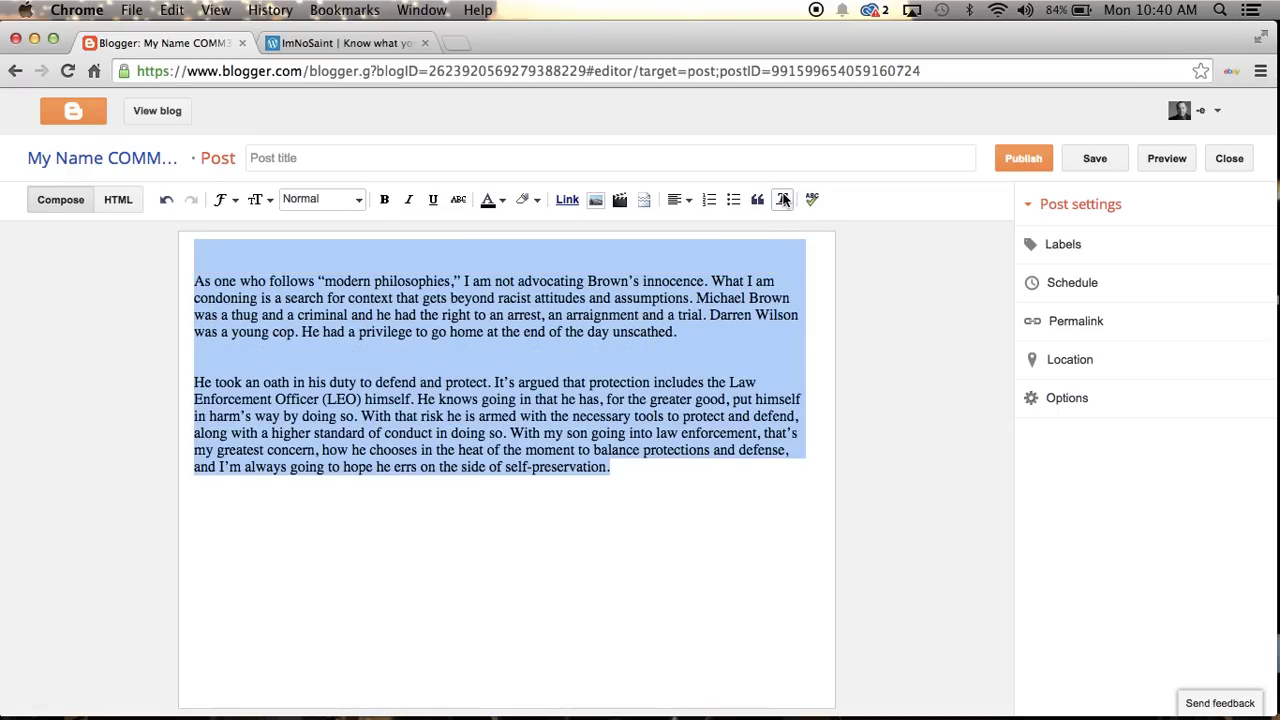
Step: Delete the empty line above the first paragraph and the extra one between paragraphs
click(583, 370)
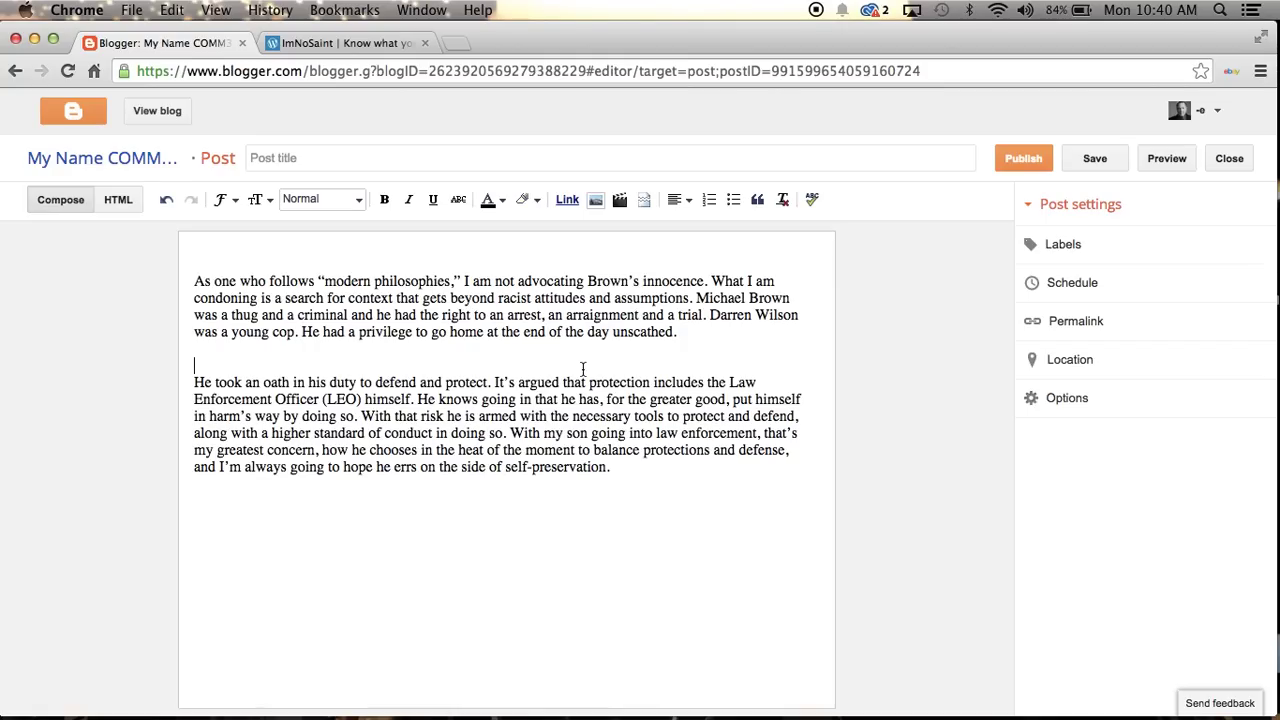
key(BackSpace)
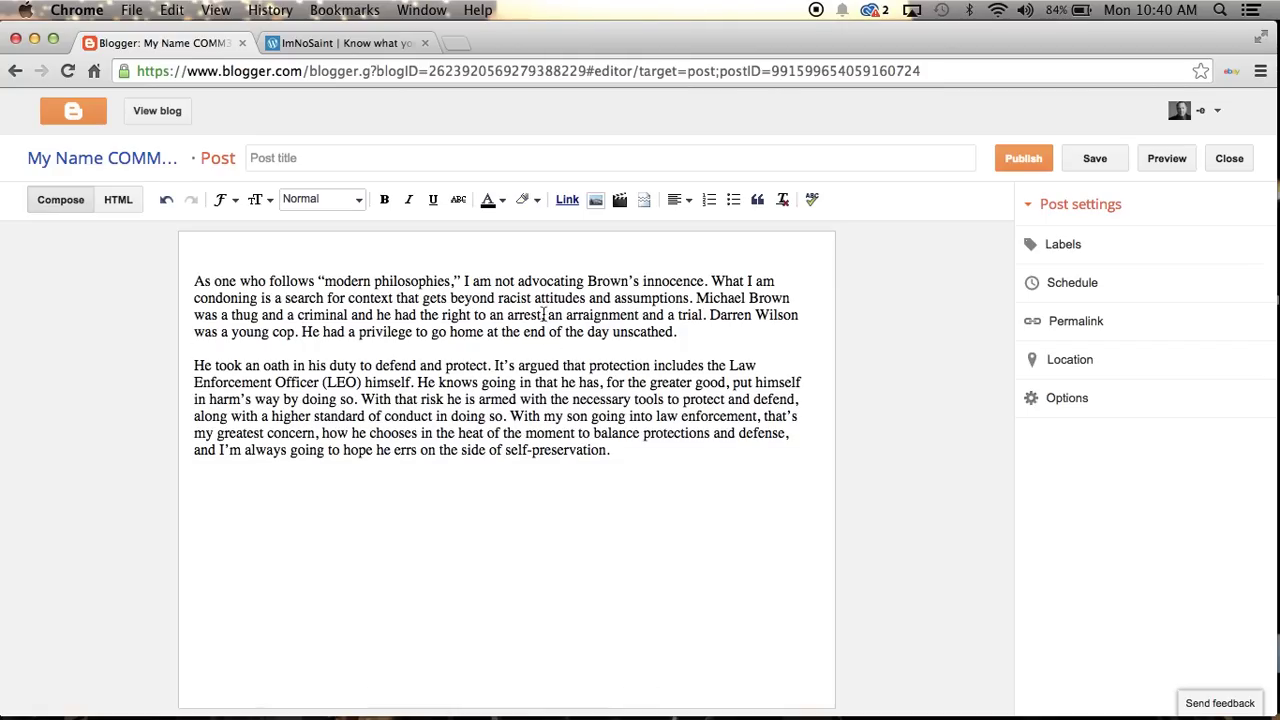
click(193, 284)
key(BackSpace)
key(BackSpace)
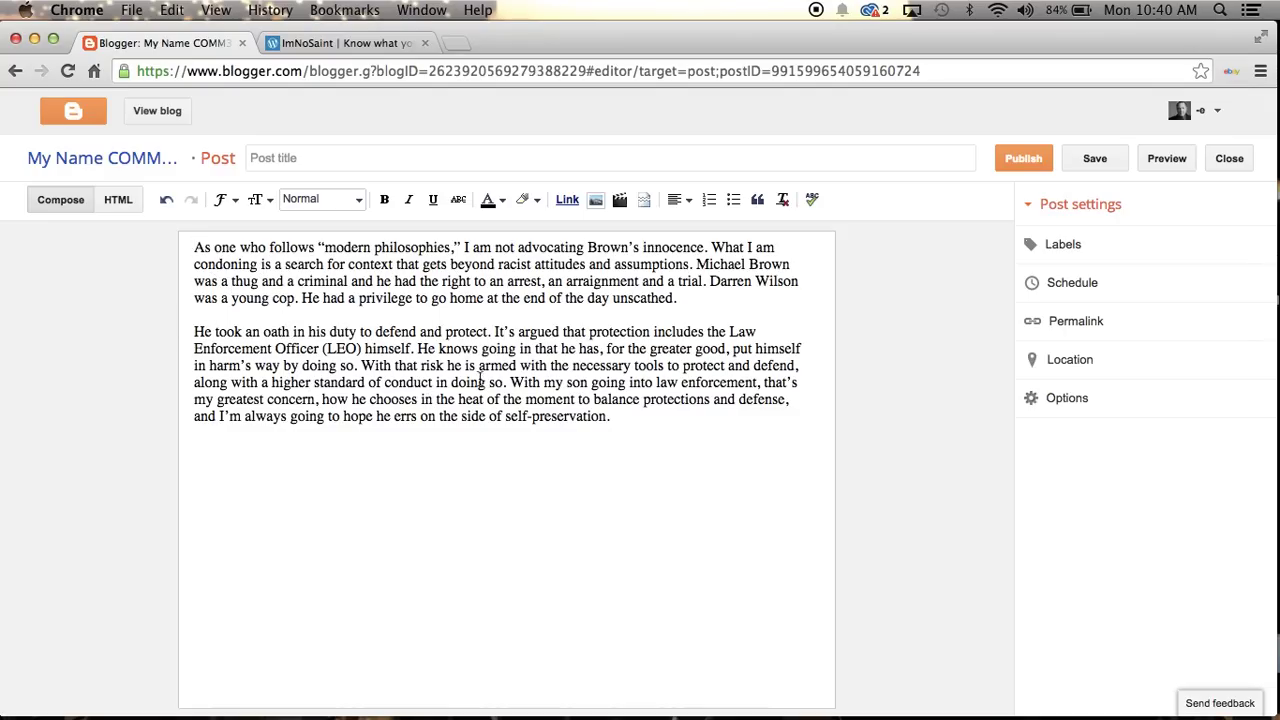
click(688, 303)
click(215, 320)
click(1167, 159)
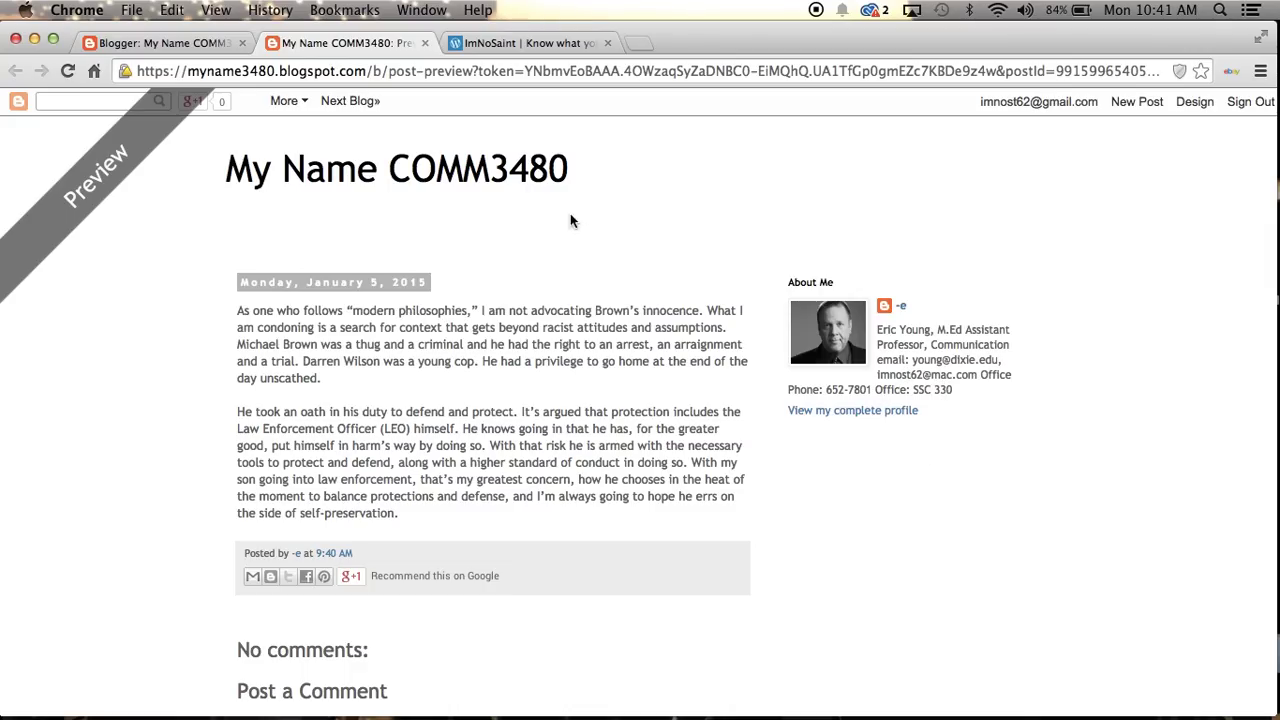
click(425, 43)
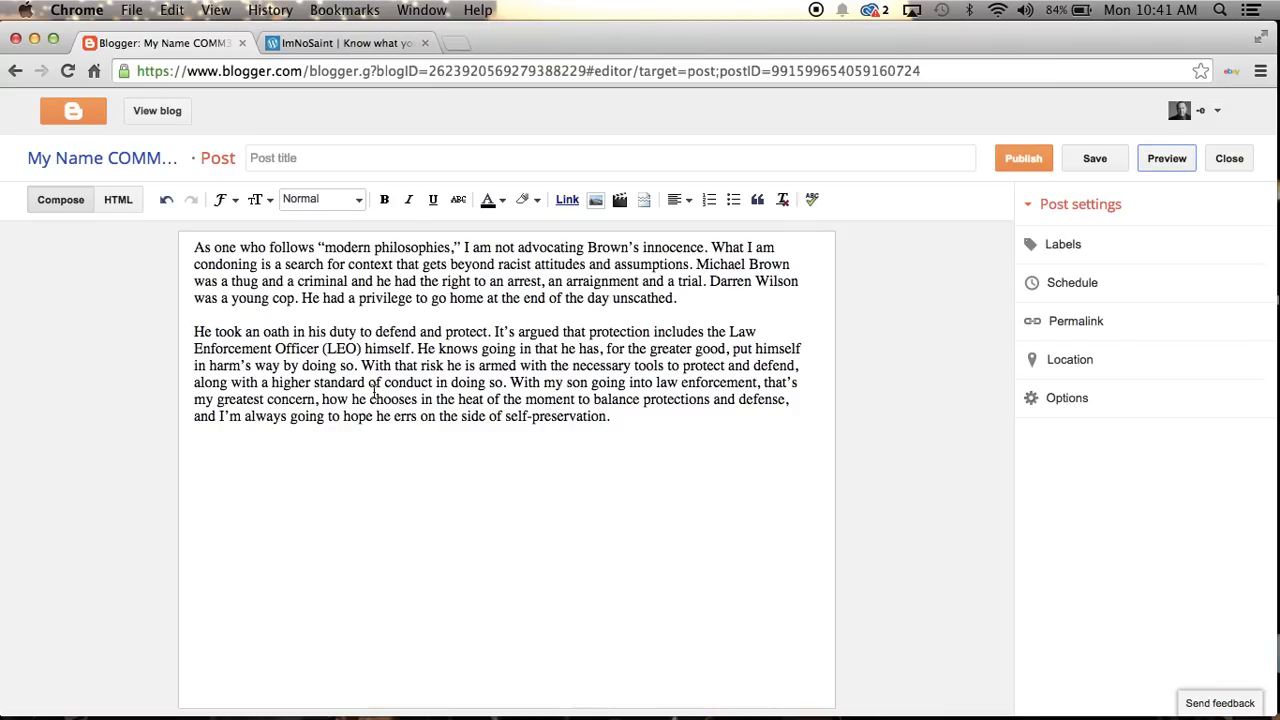
Step: Open the image upload dialog at the blank line between the paragraphs
click(203, 316)
click(595, 200)
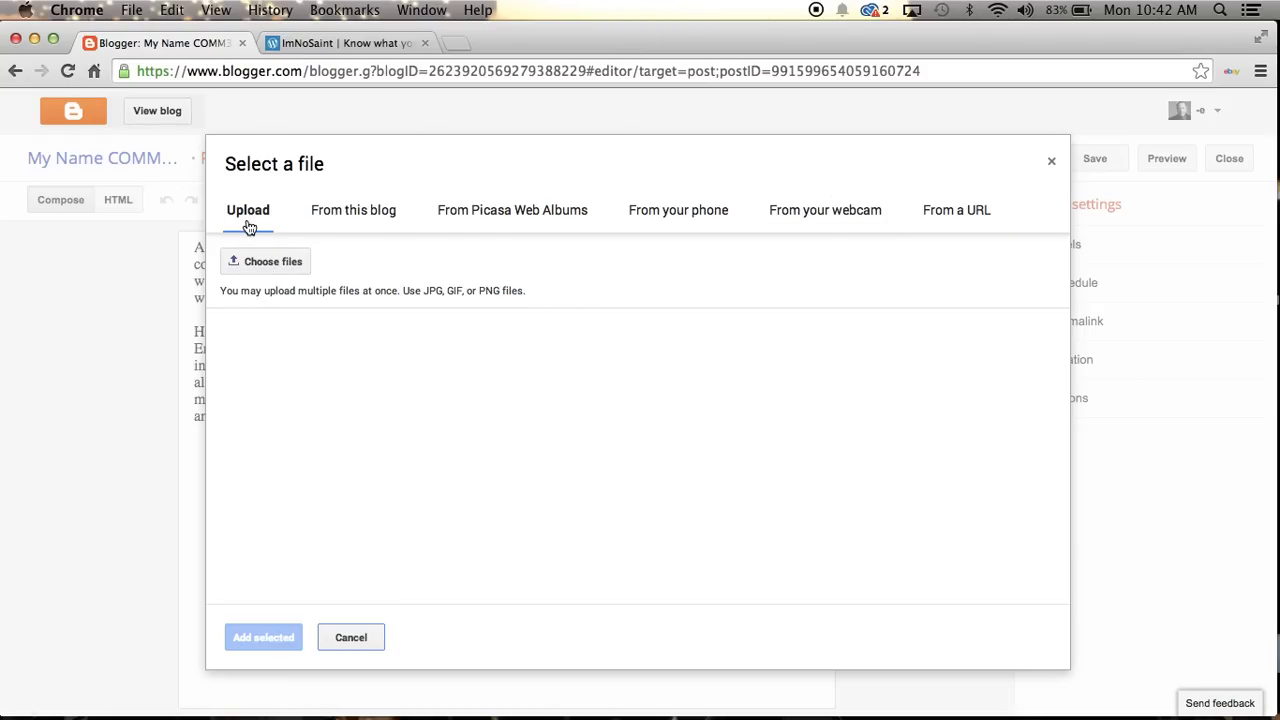
Step: Upload HappyDogs.jpeg from the Desktop and select its two-dogs thumbnail
click(276, 263)
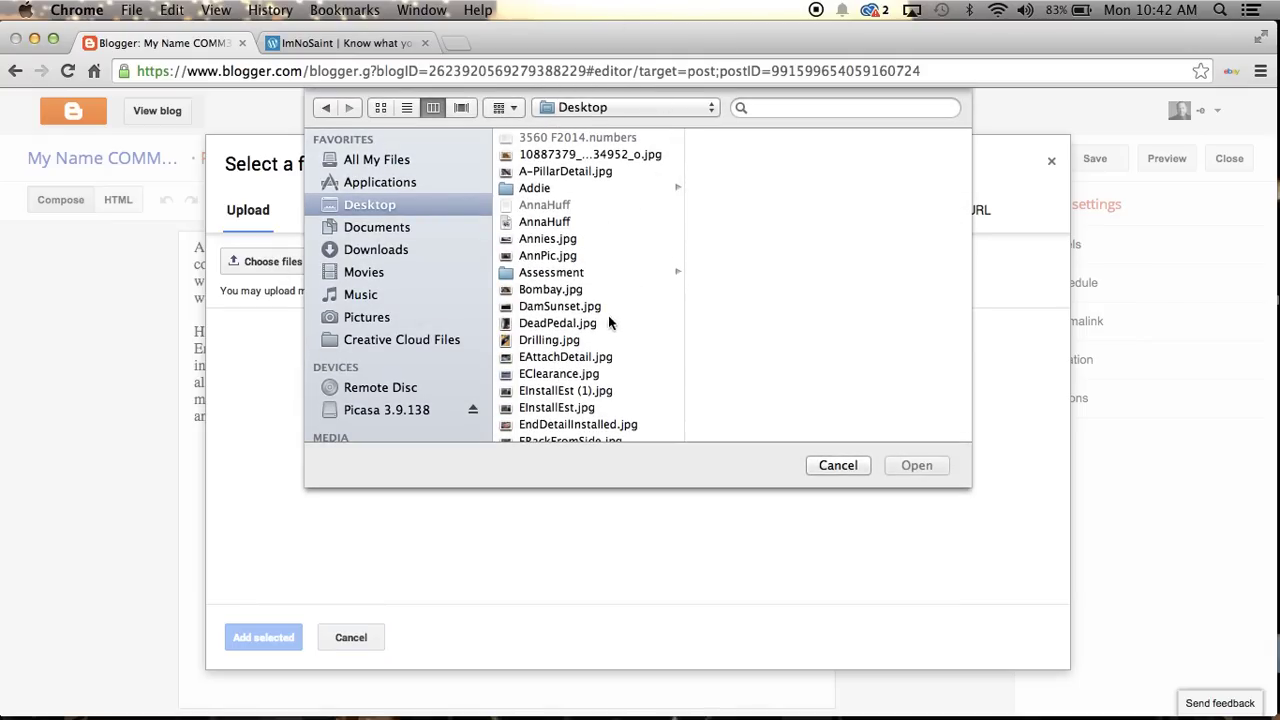
scroll(588, 340, down, 5)
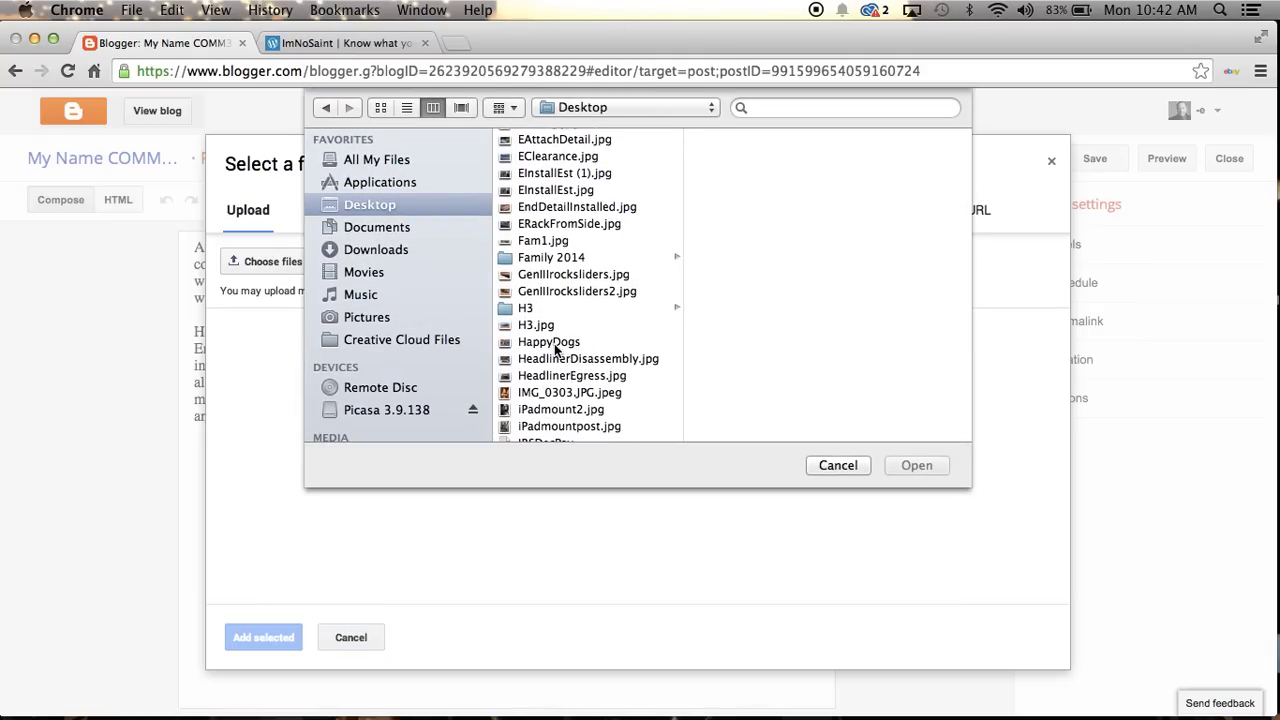
click(551, 341)
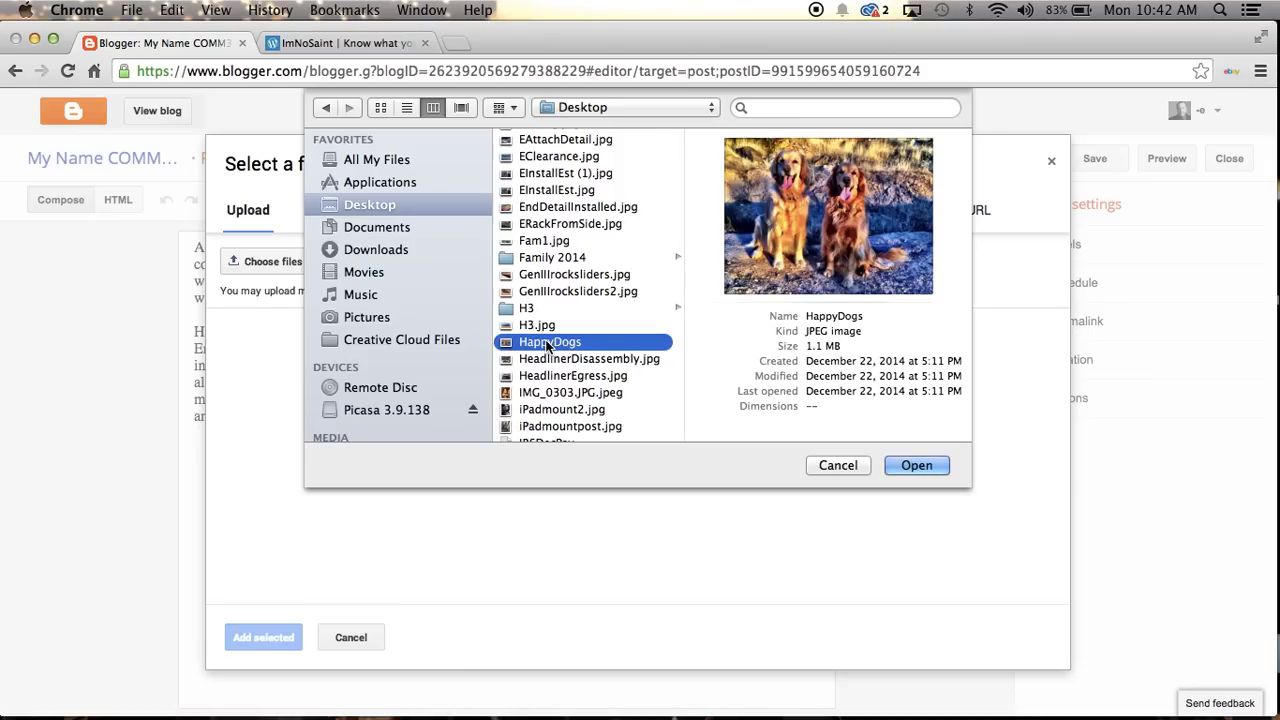
click(916, 466)
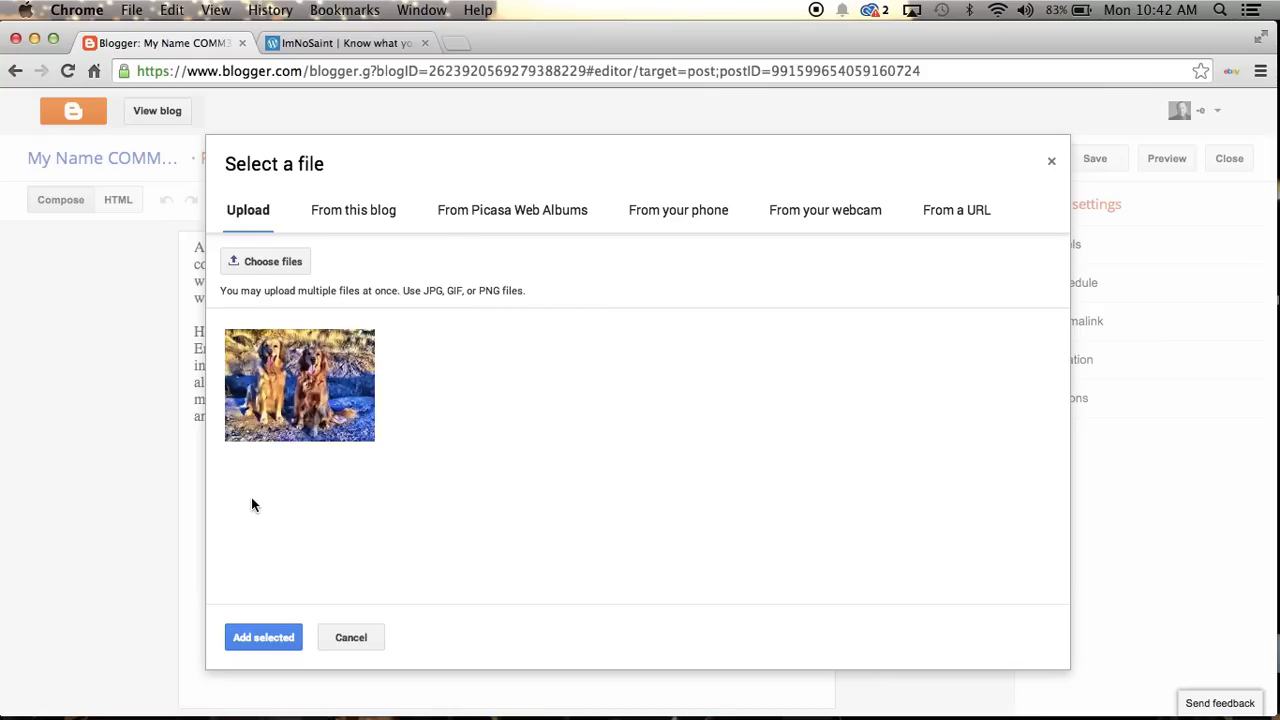
click(293, 404)
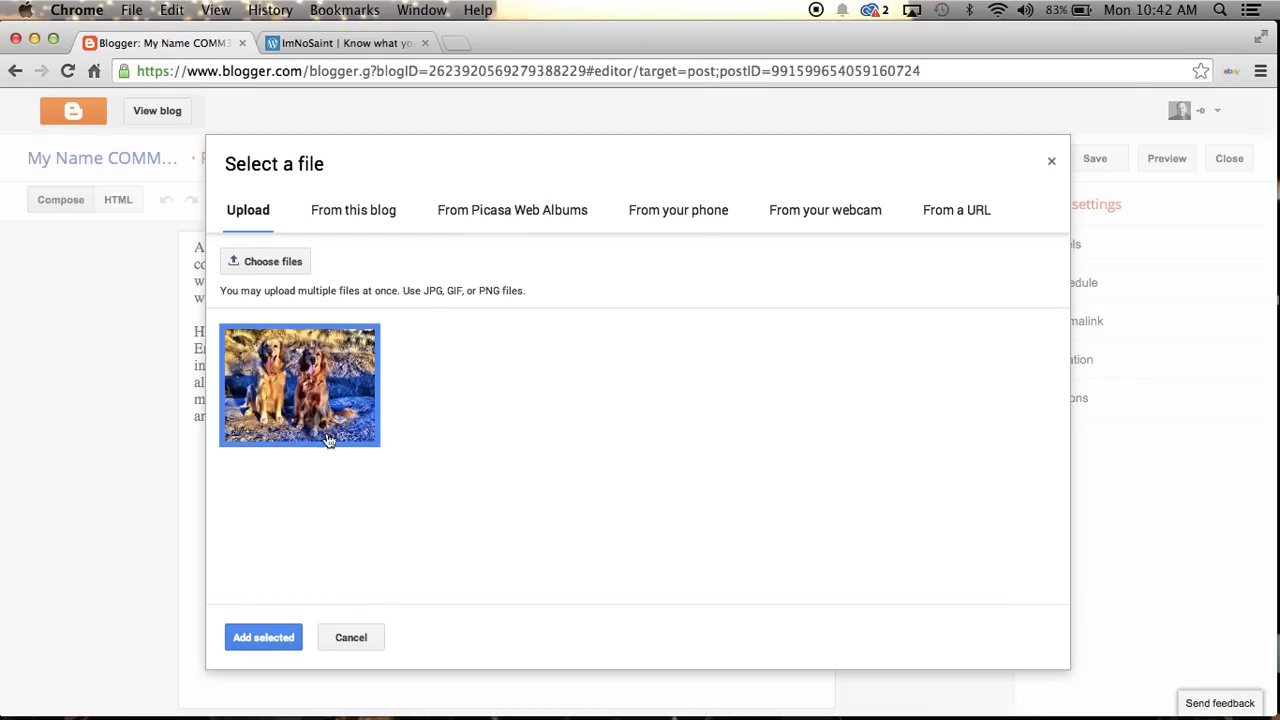
Step: Add the two-dogs photo to the post and set it to X-Large size
click(264, 639)
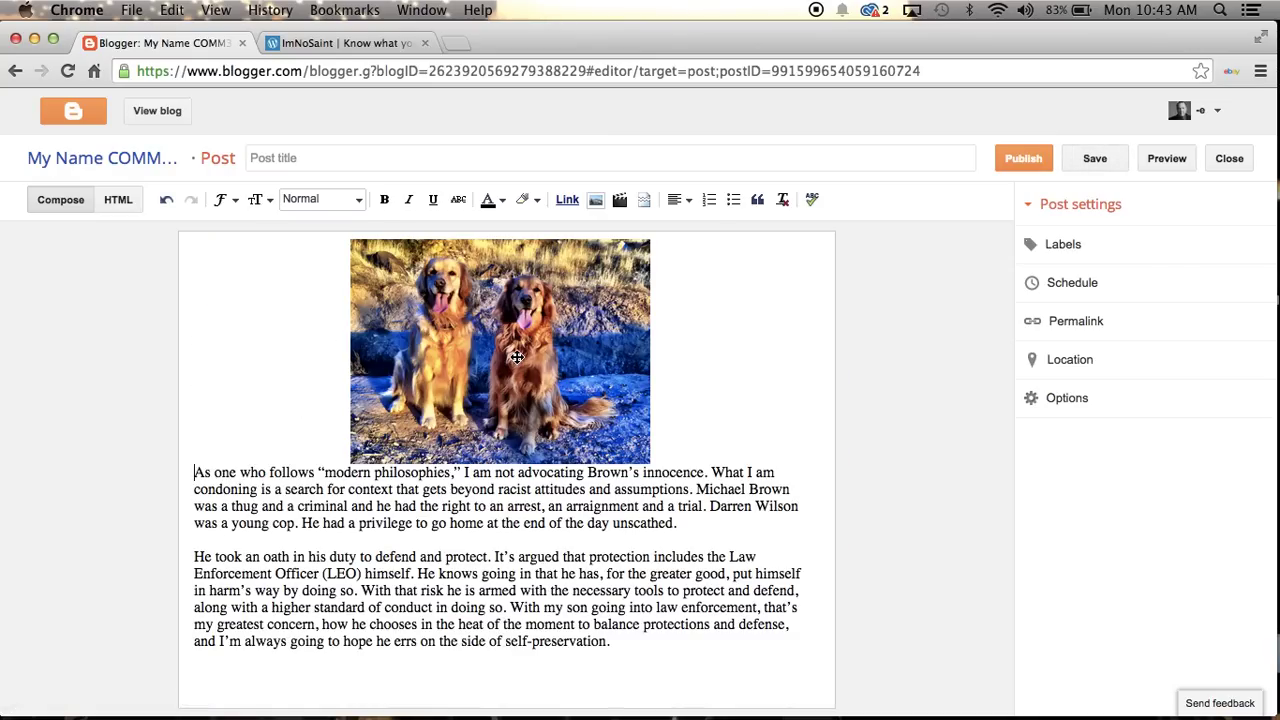
drag(517, 357, 351, 545)
drag(443, 363, 318, 528)
click(501, 356)
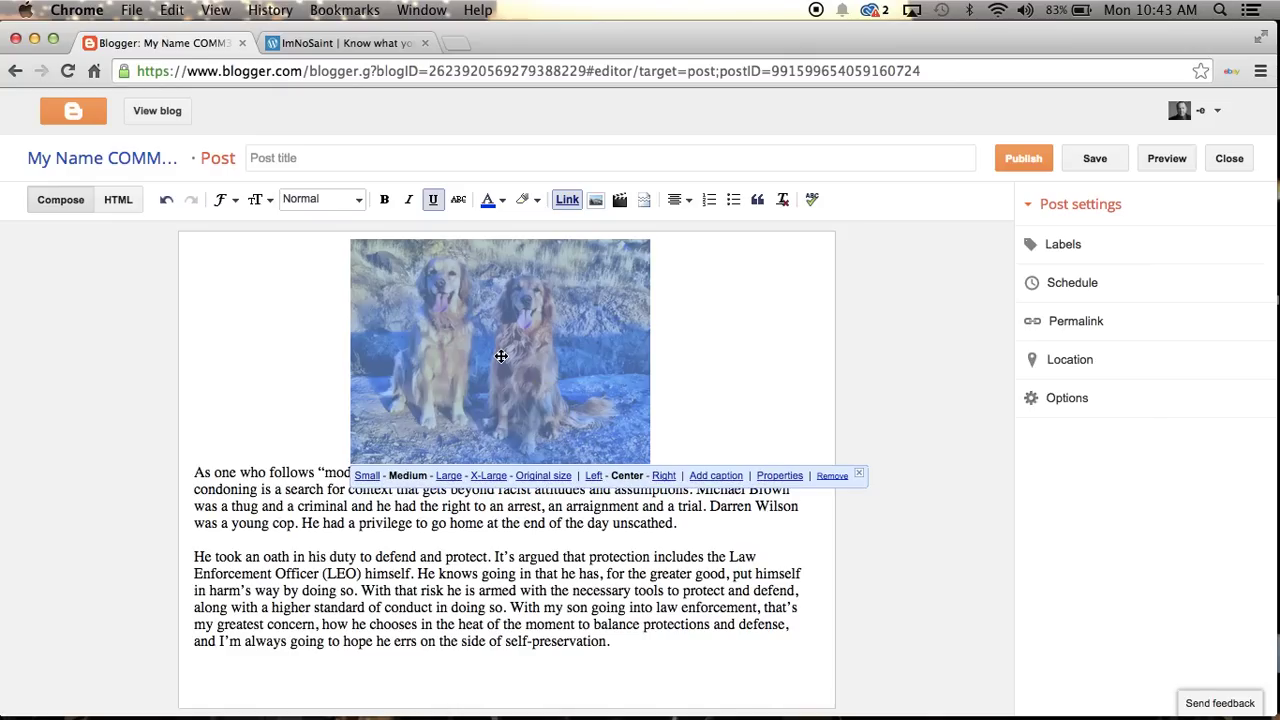
click(749, 366)
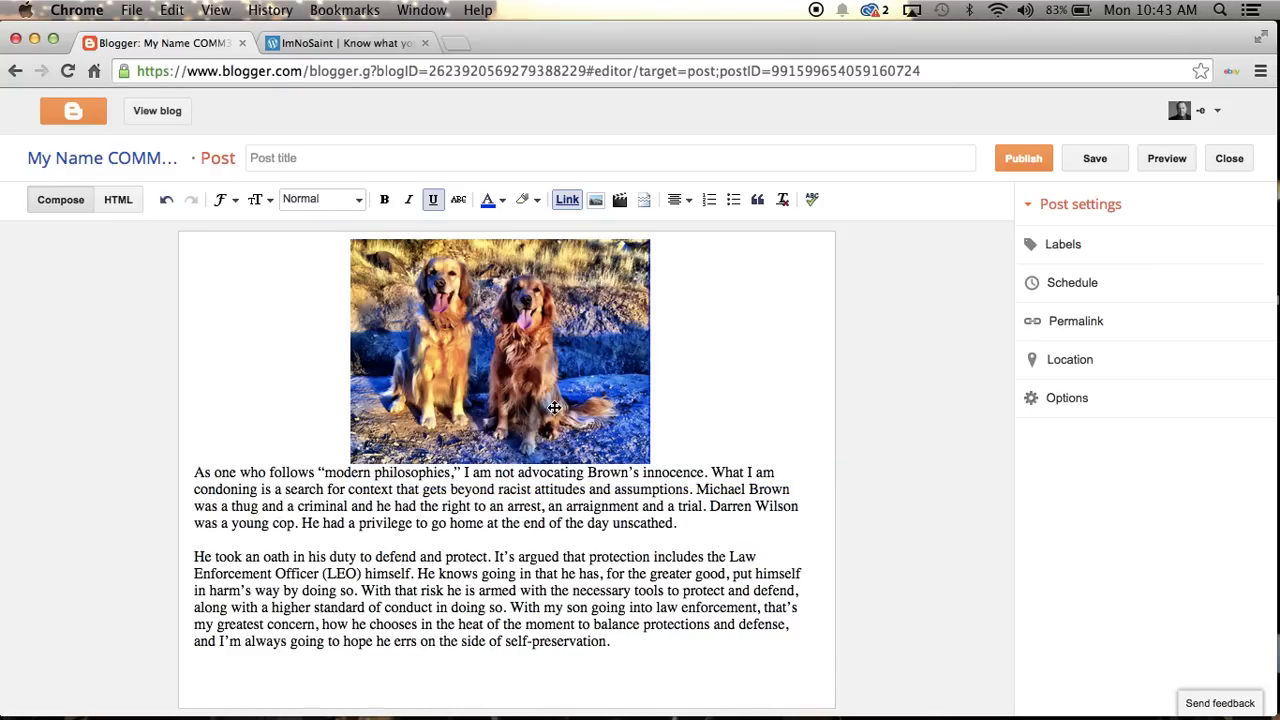
click(516, 338)
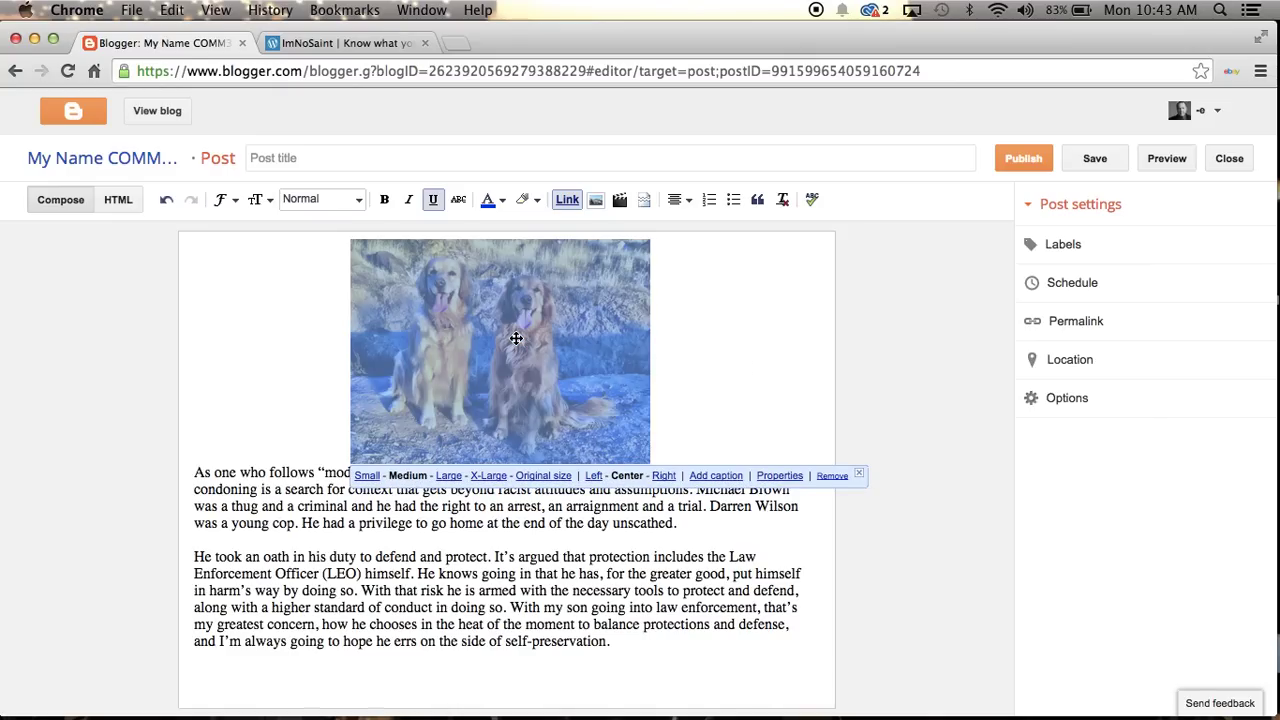
click(489, 476)
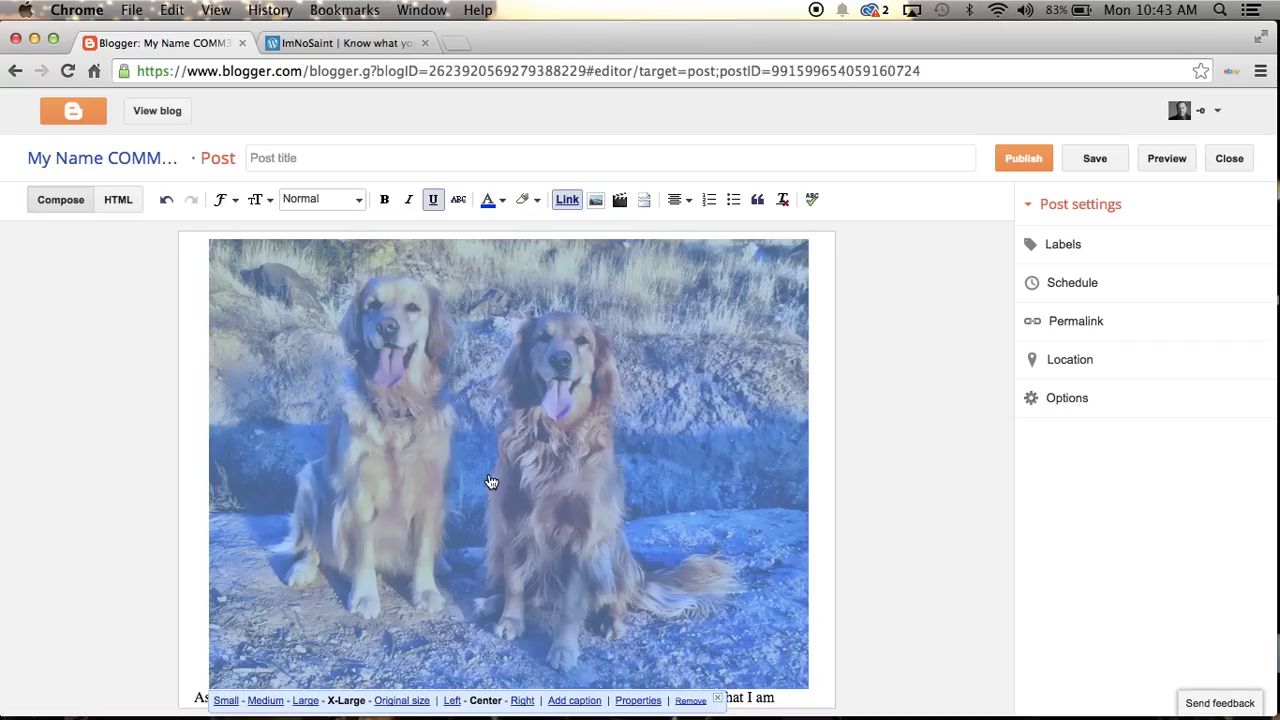
Step: Title the post 'My Lovely Dogs'
click(820, 503)
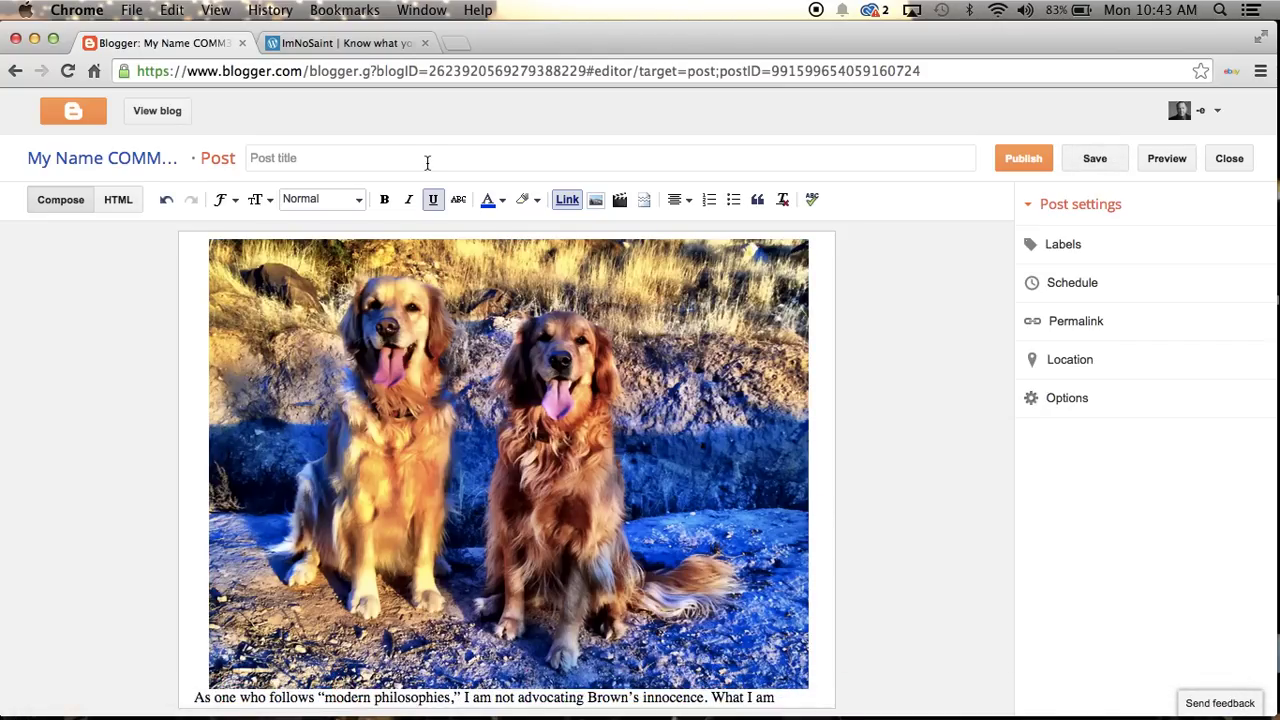
click(382, 161)
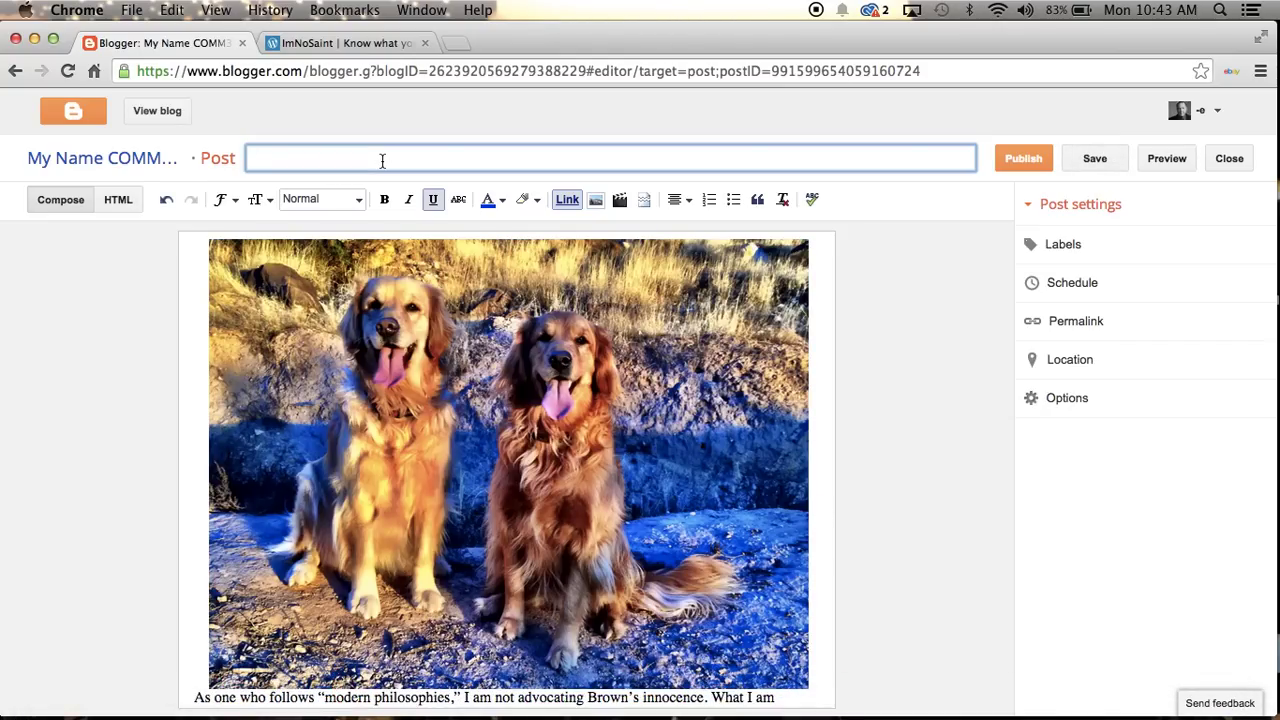
text(My Lovely Dogs)
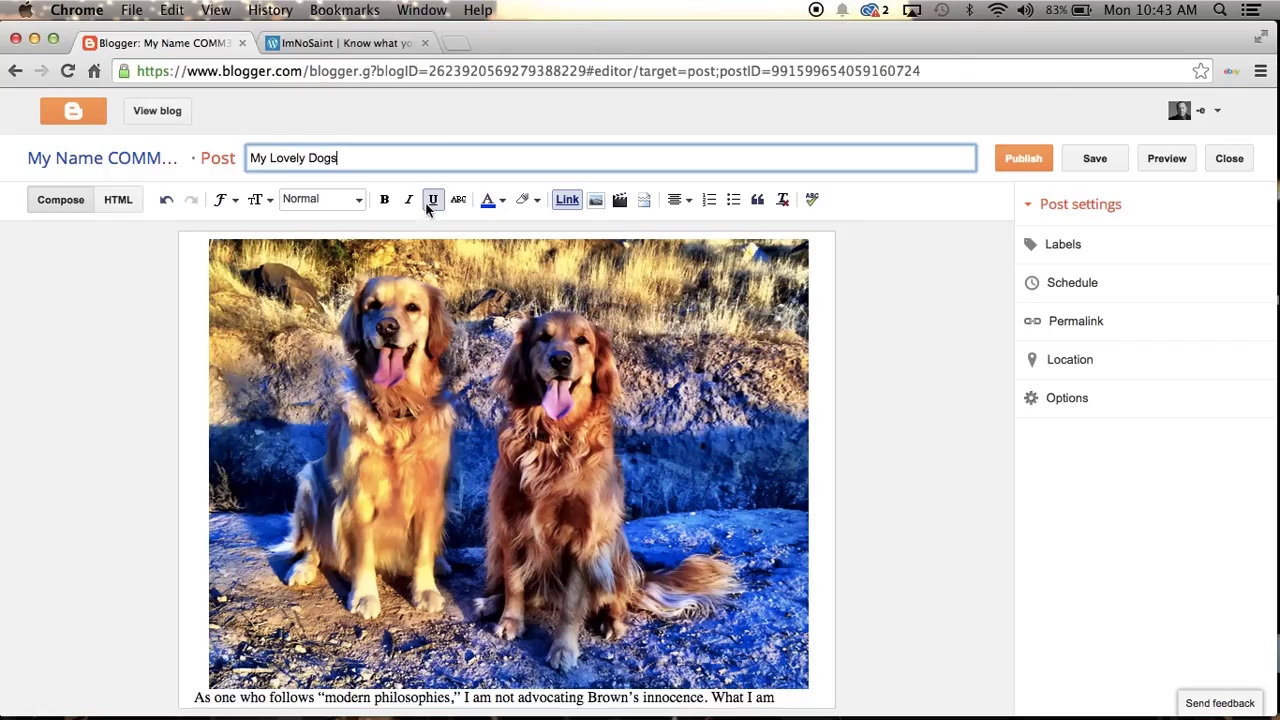
Step: Preview the 'My Lovely Dogs' post, reload the preview, then close it
click(1168, 158)
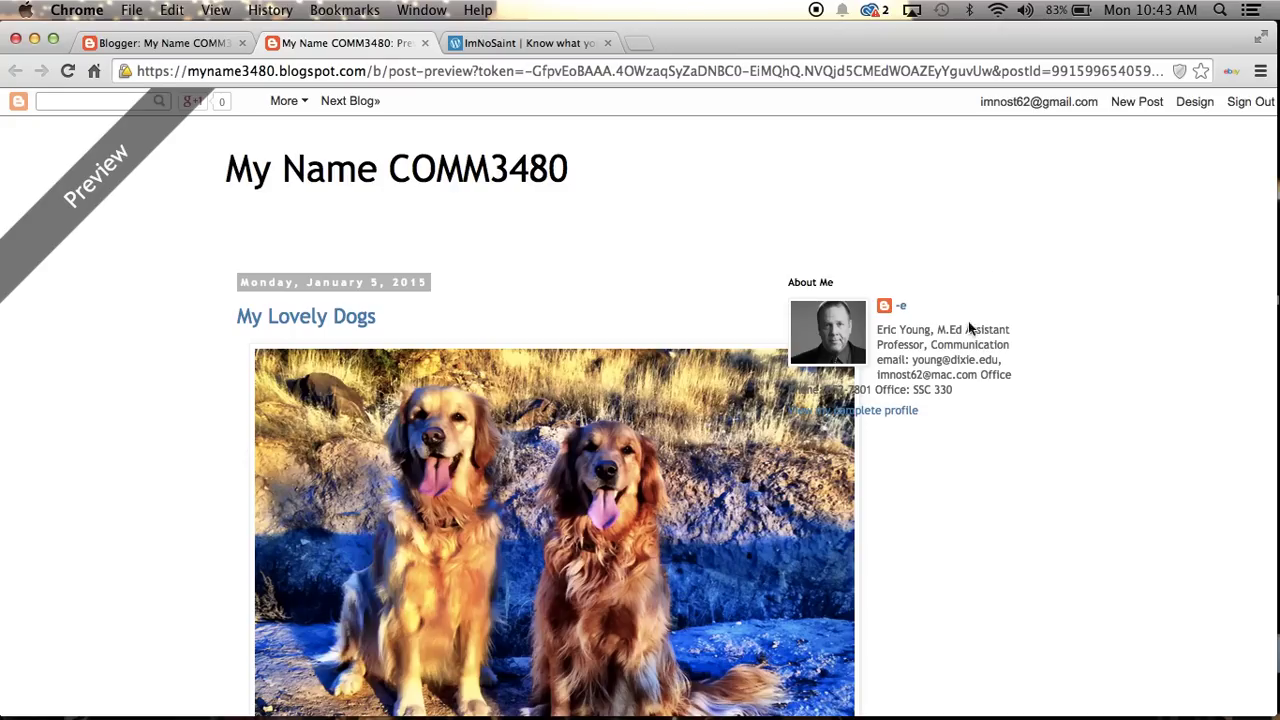
scroll(1061, 523, down, 5)
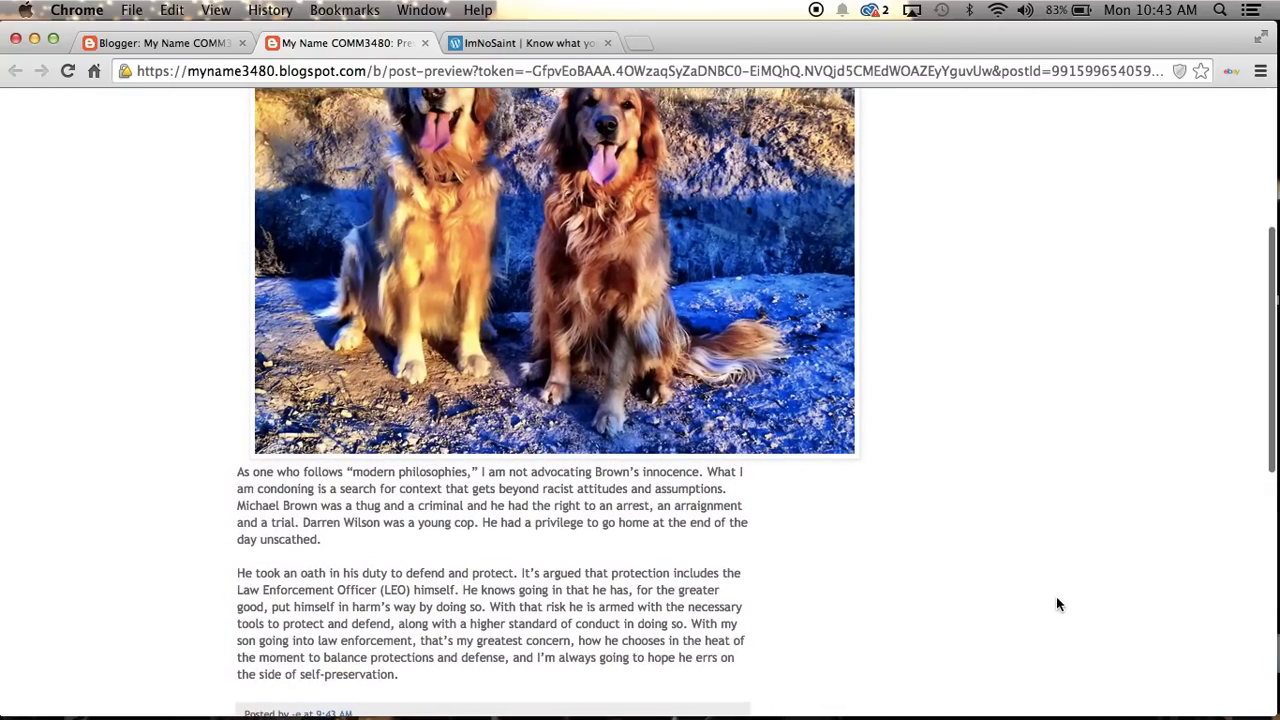
scroll(1058, 600, down, 3)
scroll(1058, 600, up, 2)
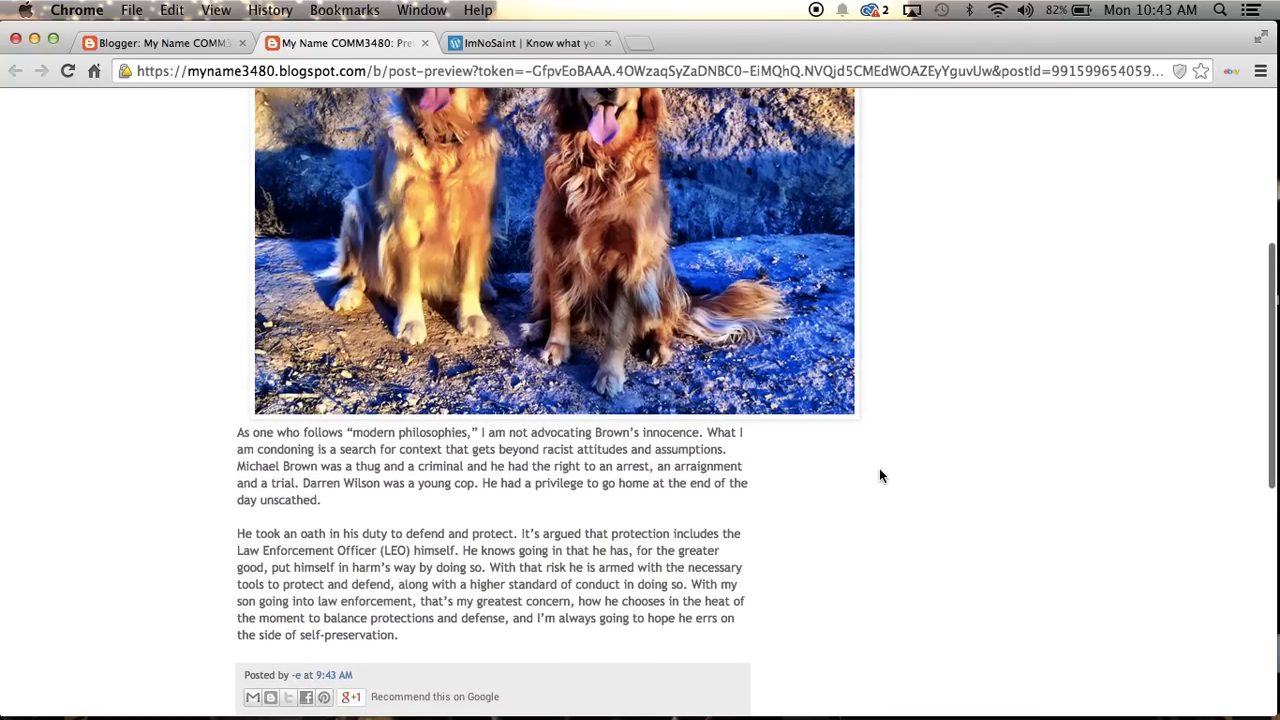
key(super+r)
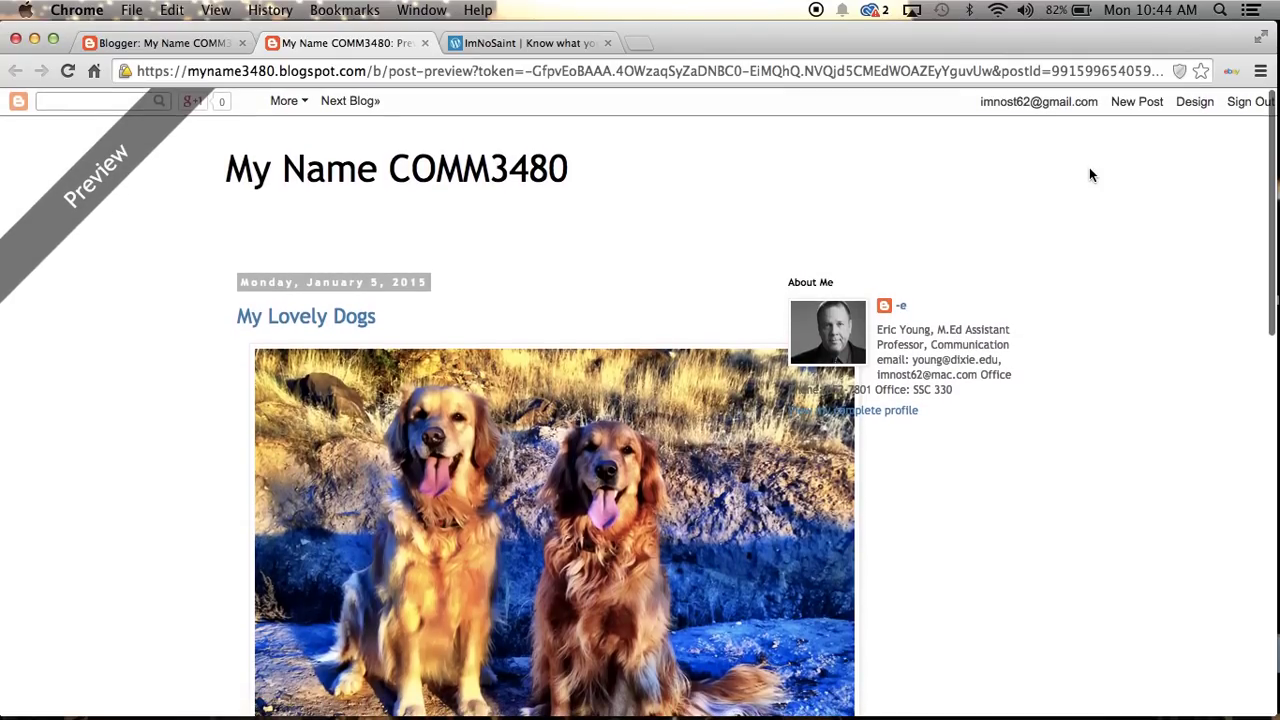
click(425, 43)
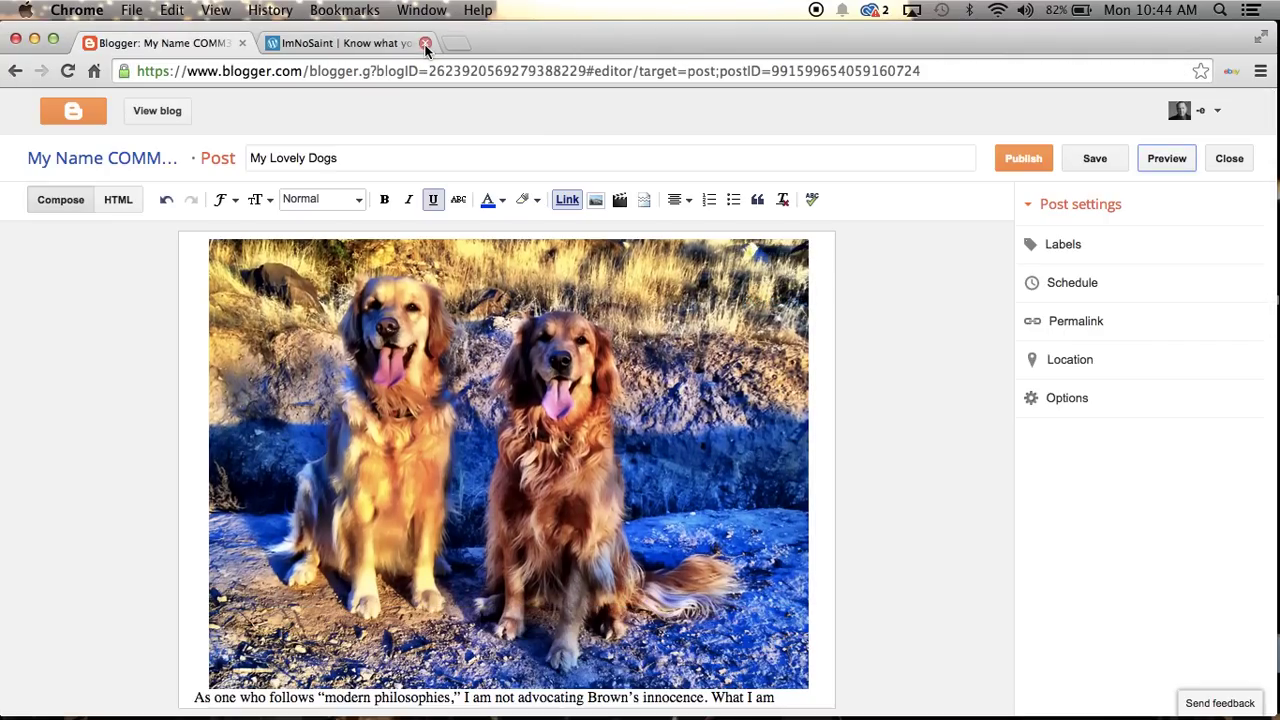
Step: Publish 'My Lovely Dogs', browse Overview, Posts, Pages, Comments and Stats, then open Template
click(1024, 160)
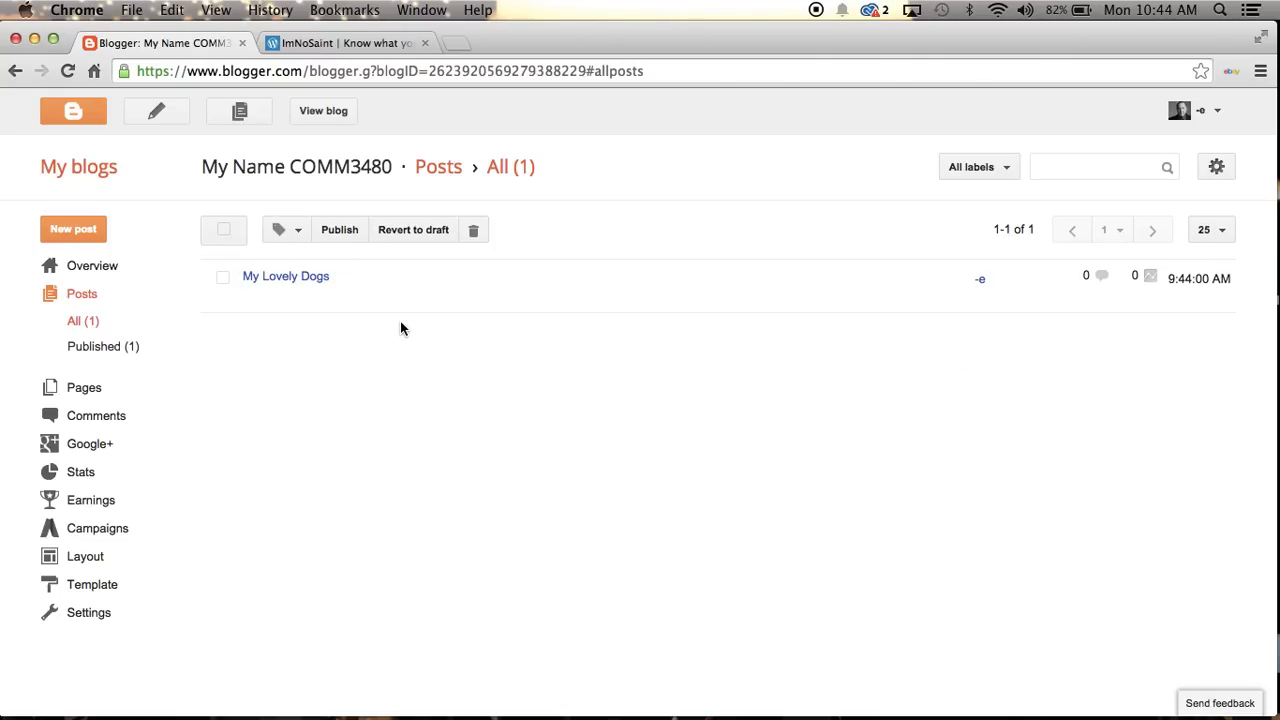
click(85, 586)
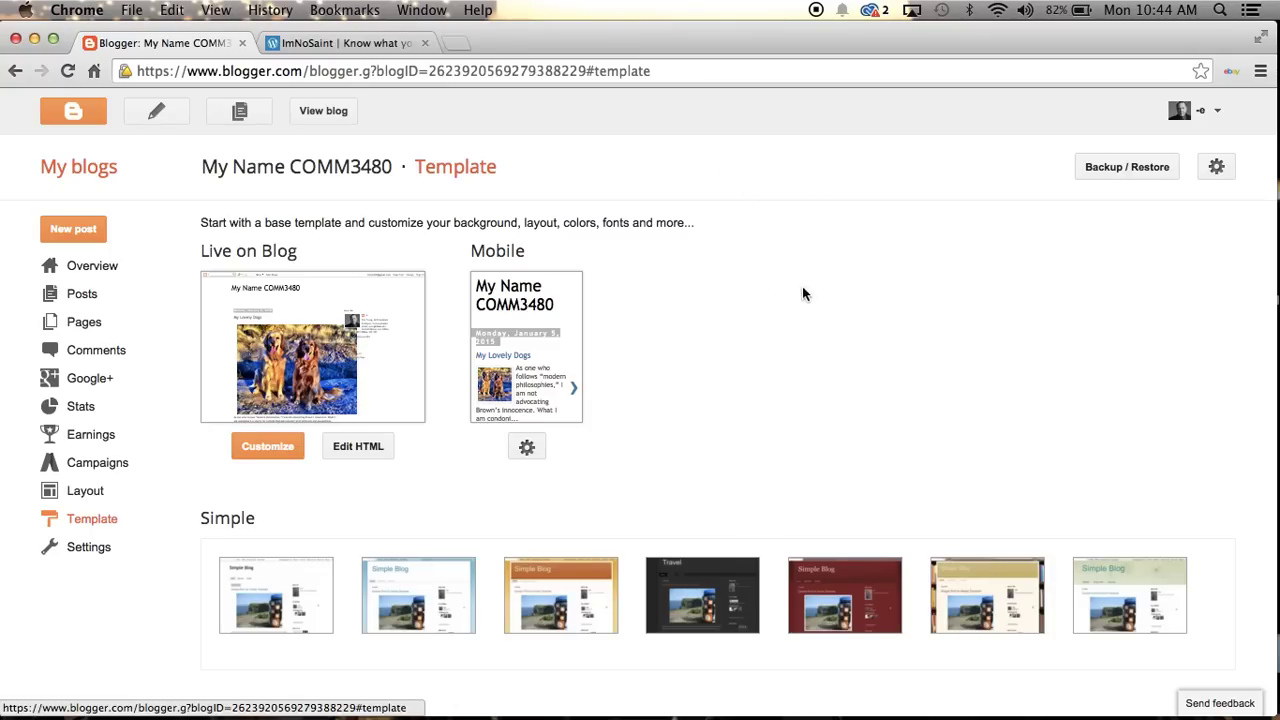
click(88, 268)
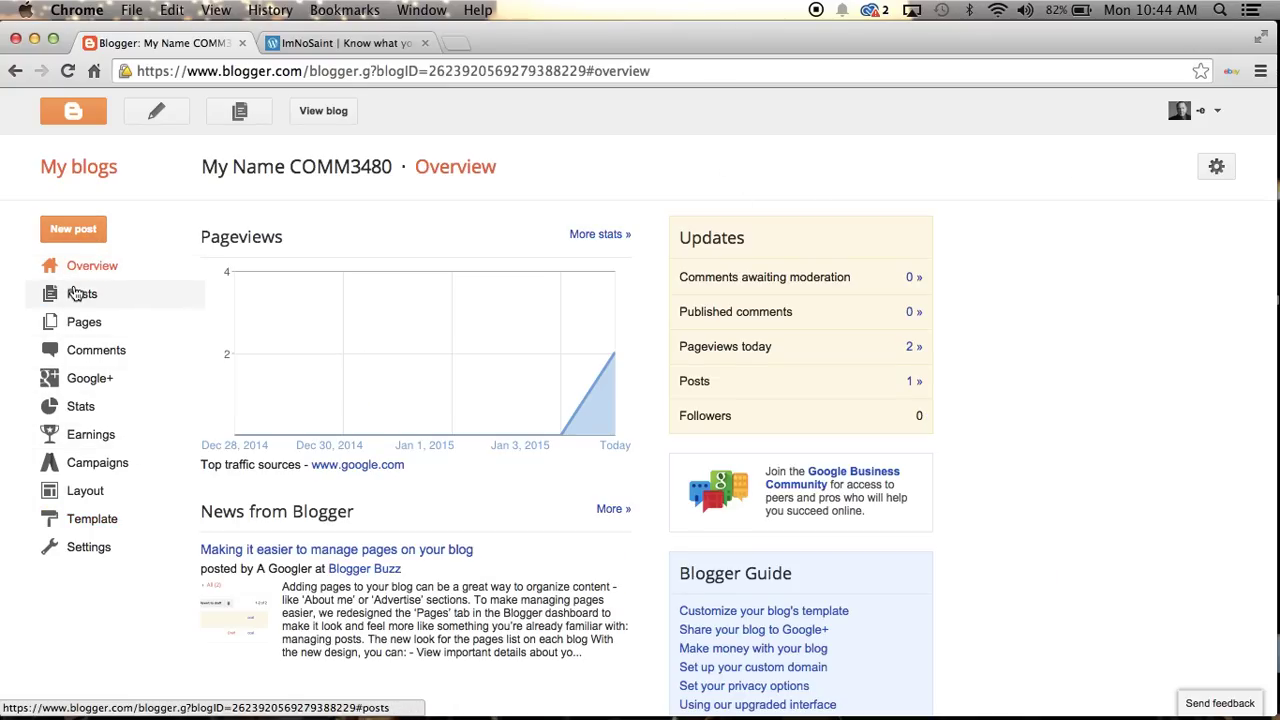
click(78, 295)
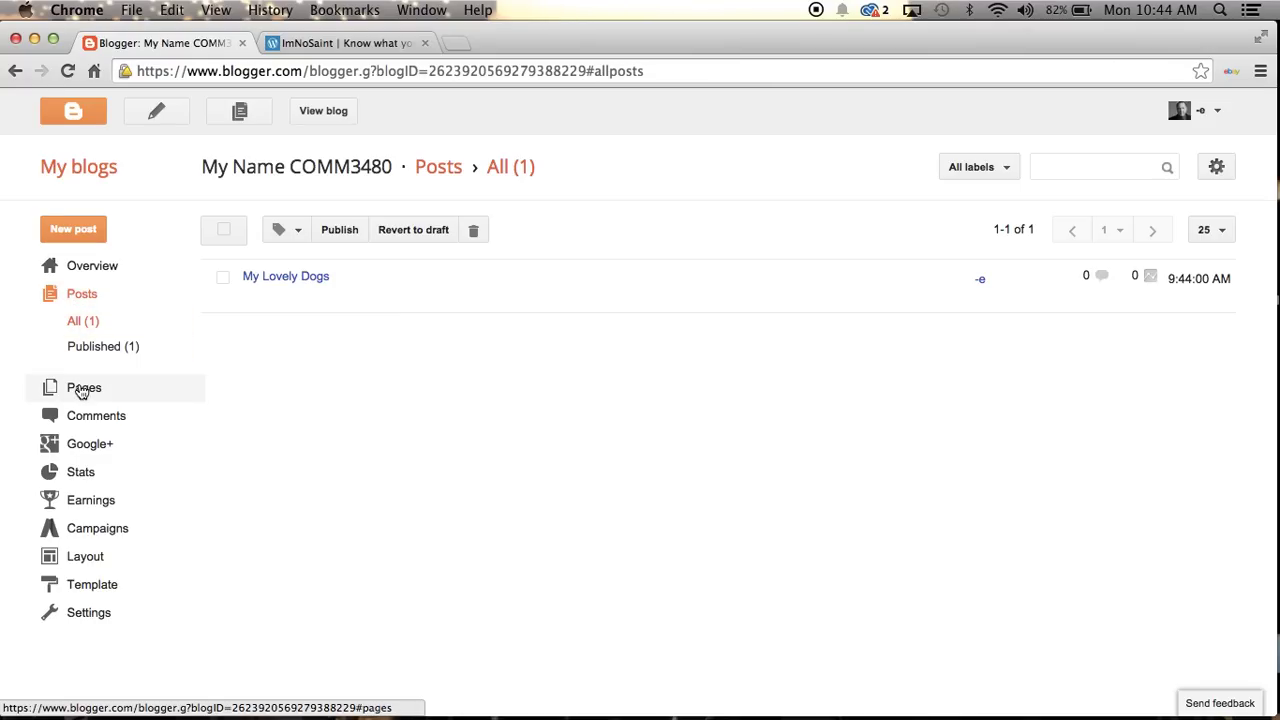
click(81, 389)
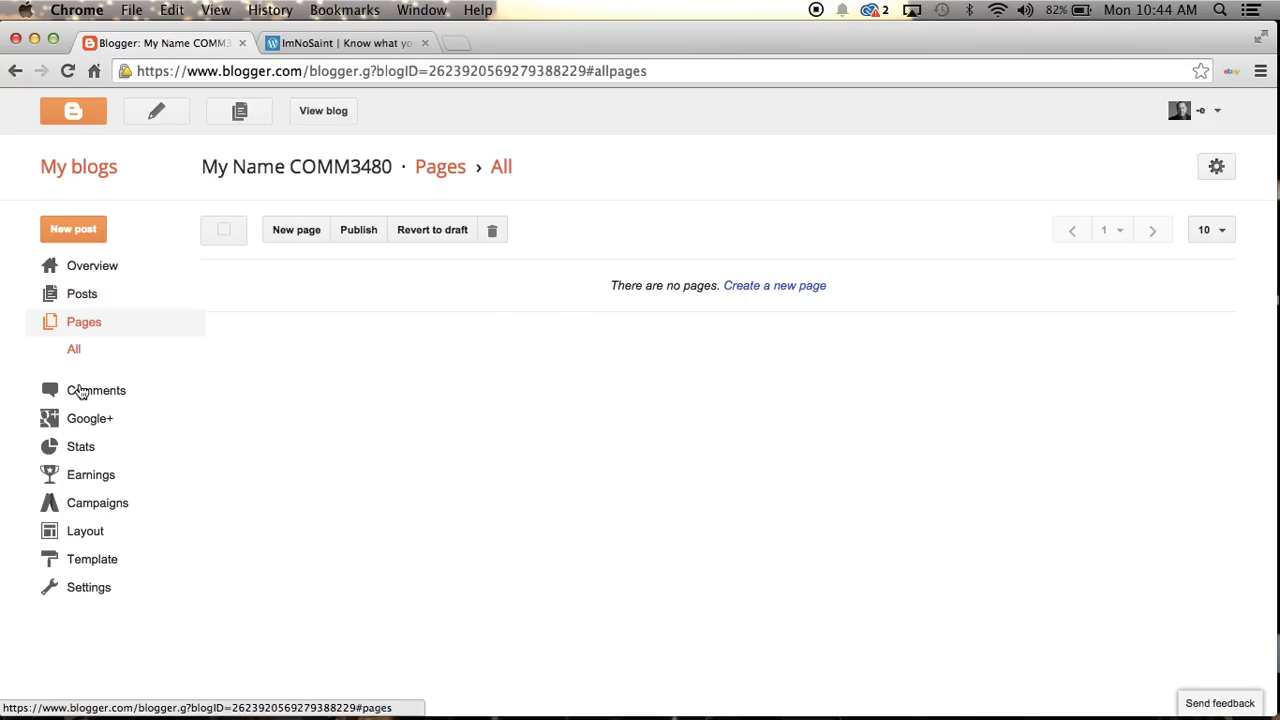
click(81, 391)
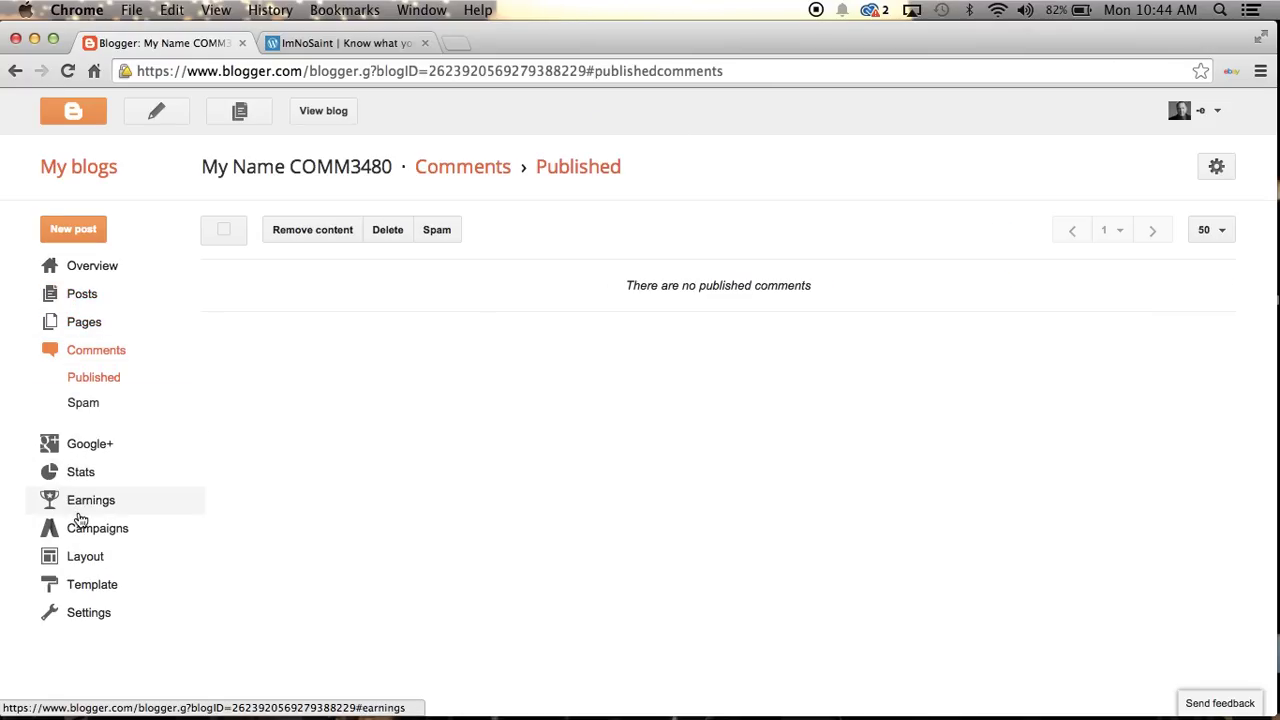
click(81, 477)
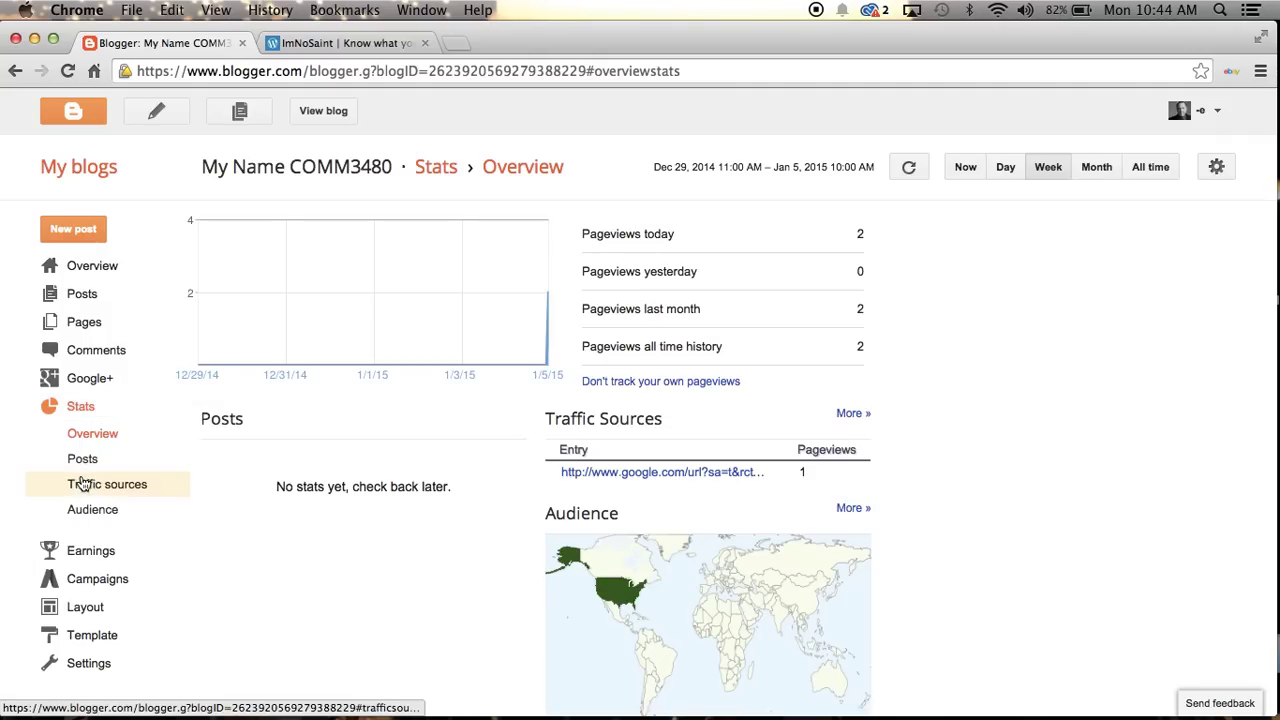
scroll(176, 626, down, 1)
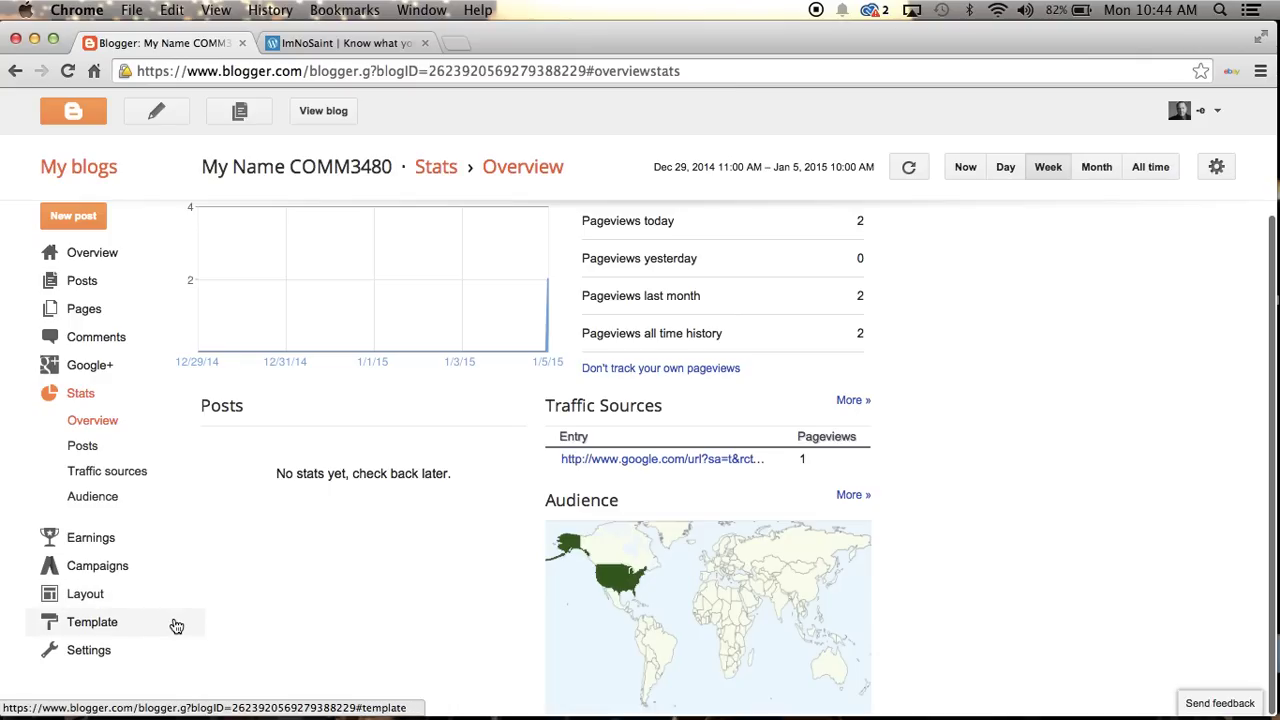
click(86, 626)
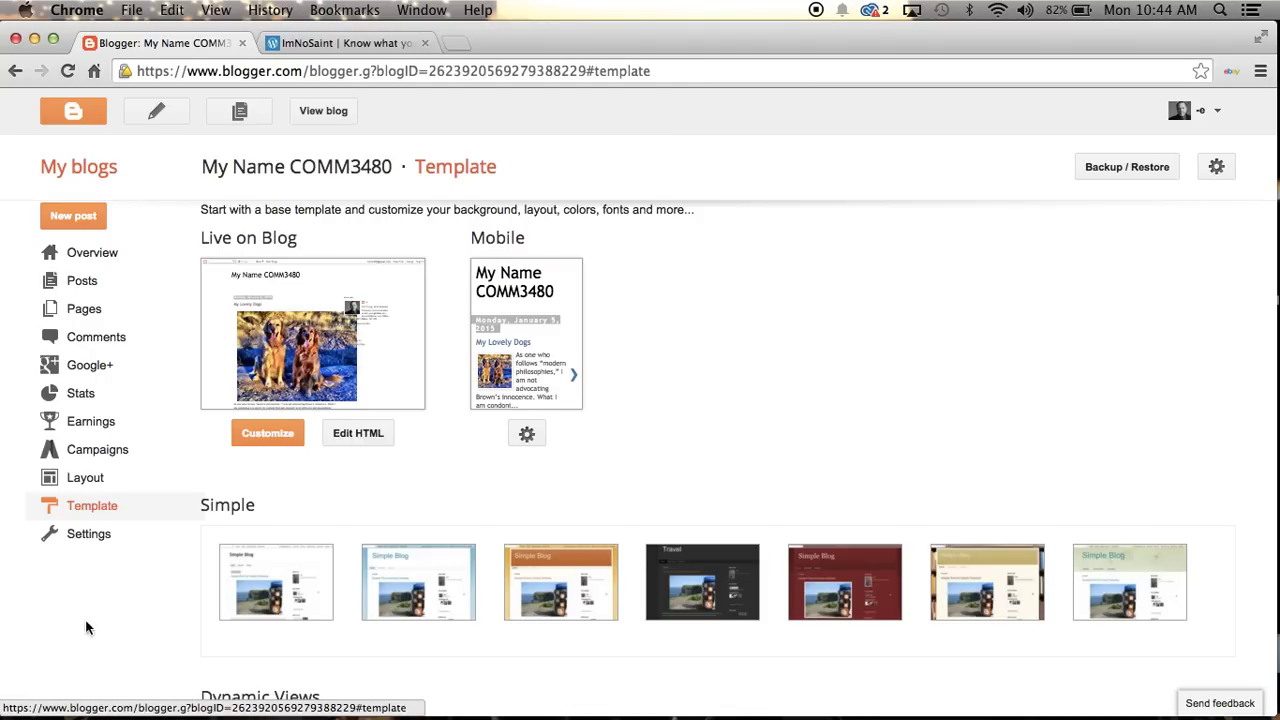
Step: In Template Designer, try the Dynamic Views and Picture Window templates, then revert to Simple
click(265, 441)
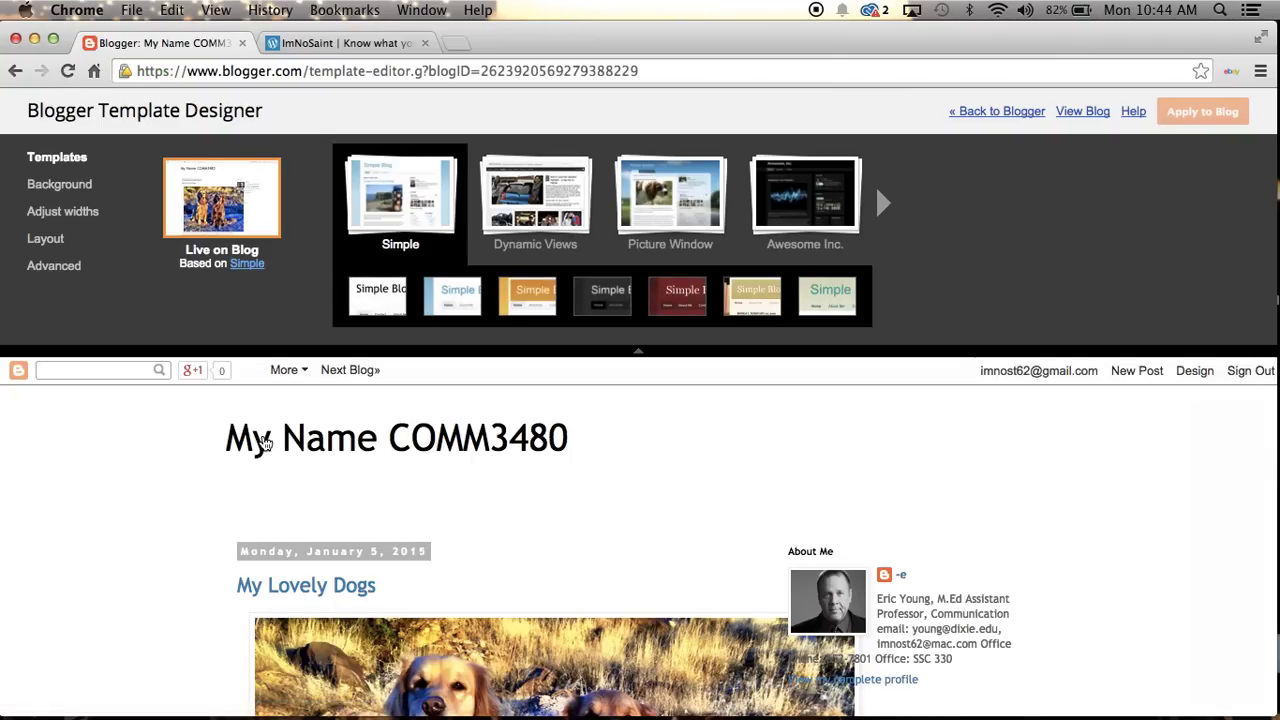
click(520, 220)
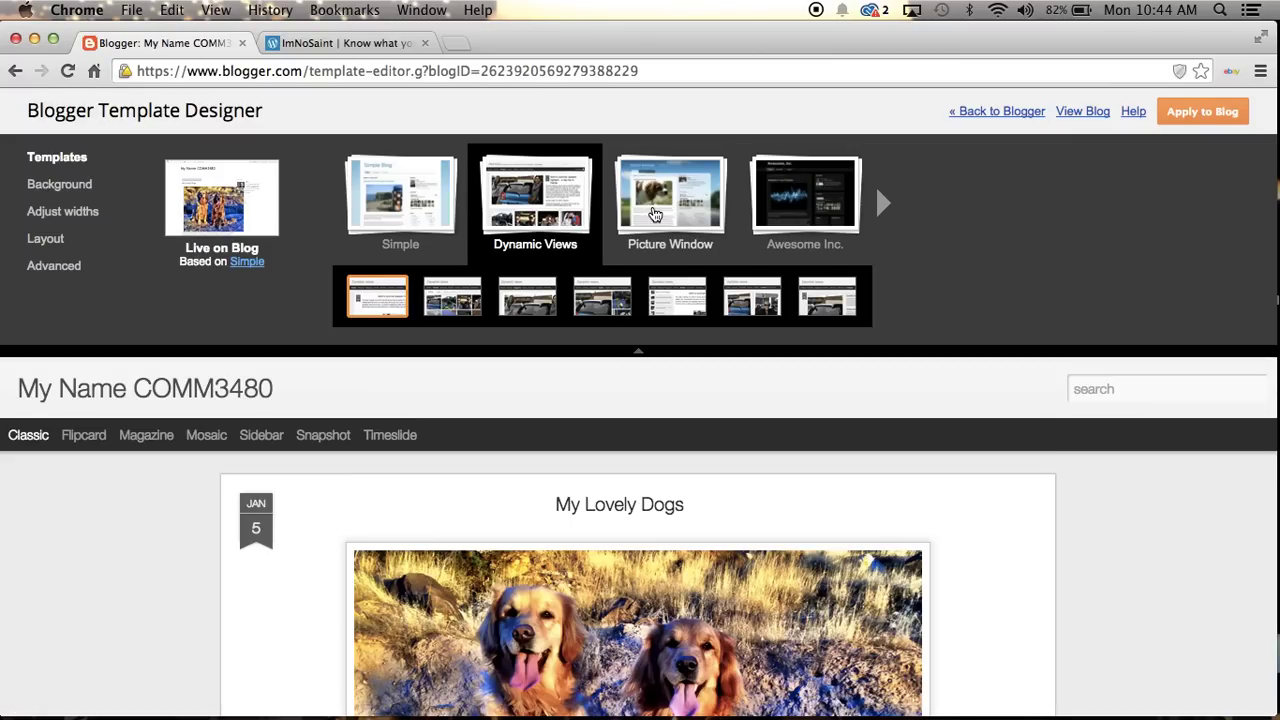
click(655, 215)
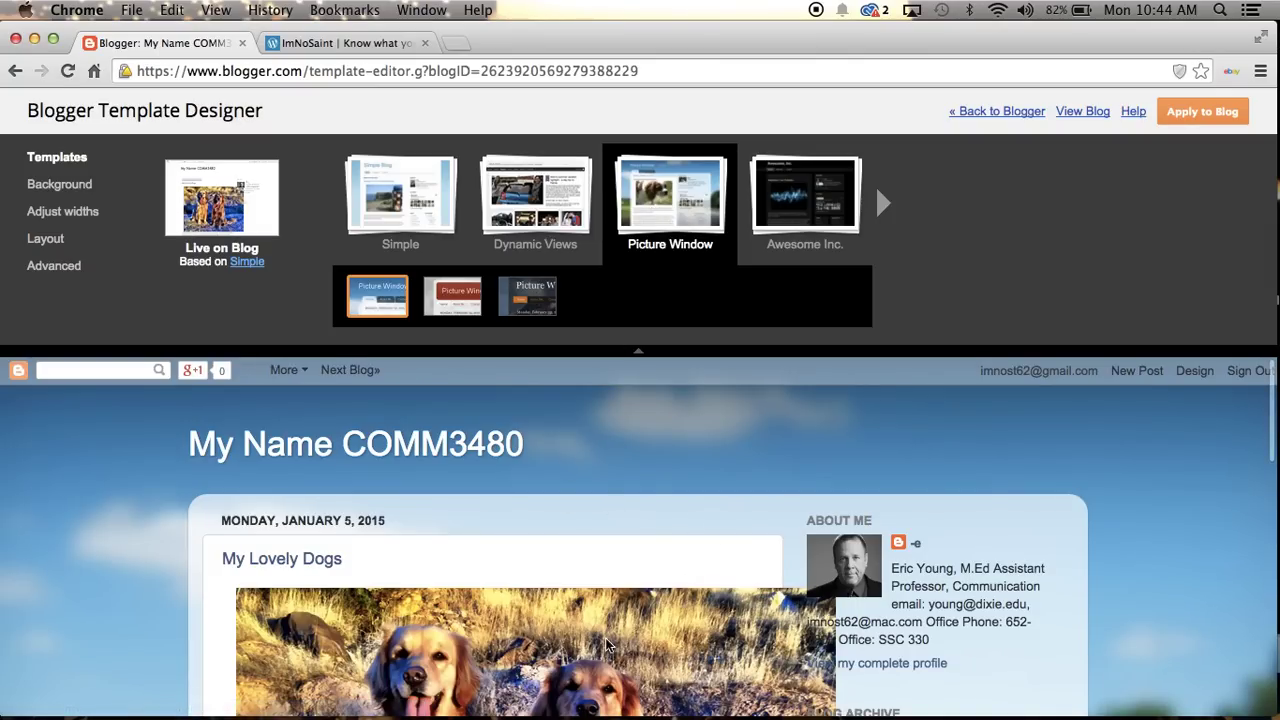
click(400, 175)
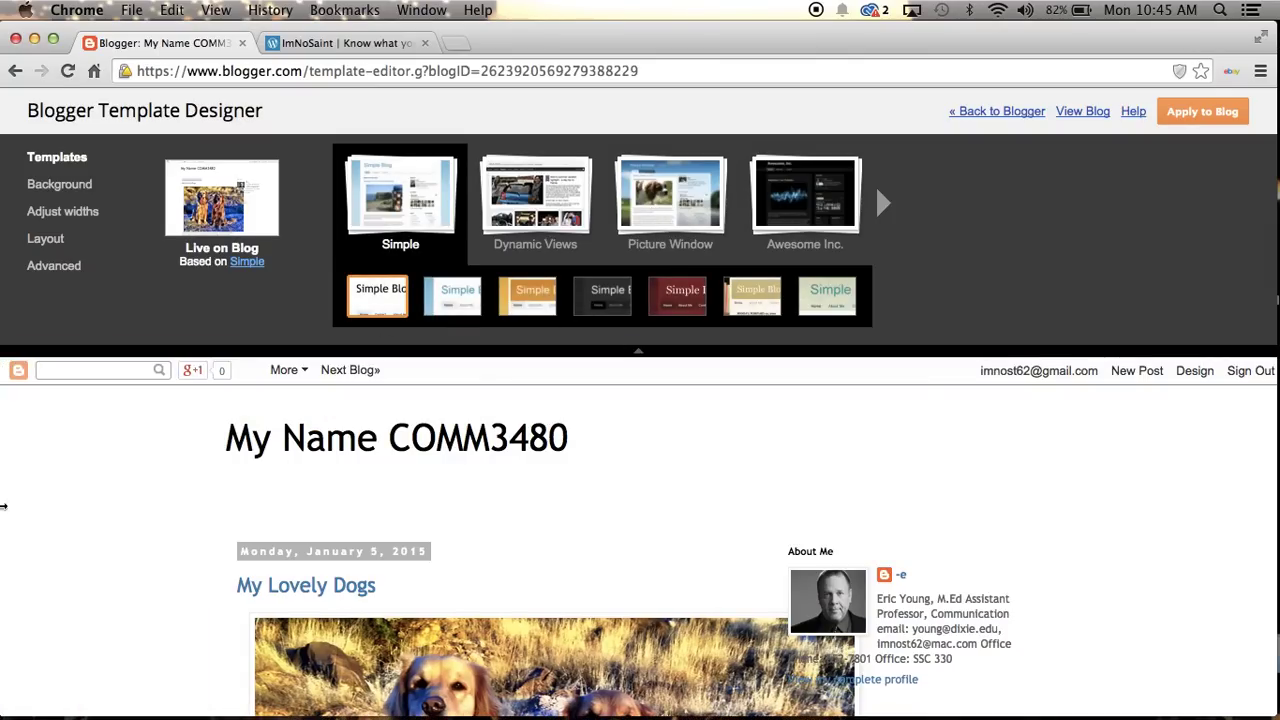
scroll(66, 582, down, 4)
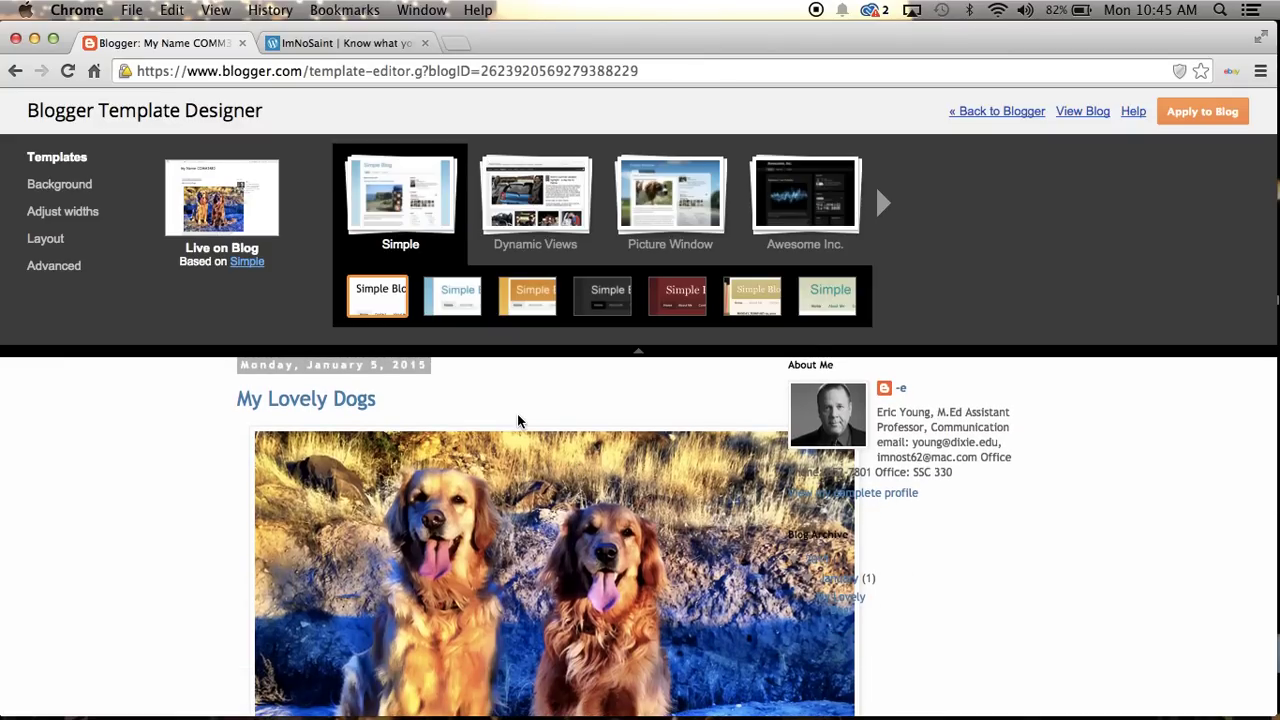
scroll(520, 420, up, 4)
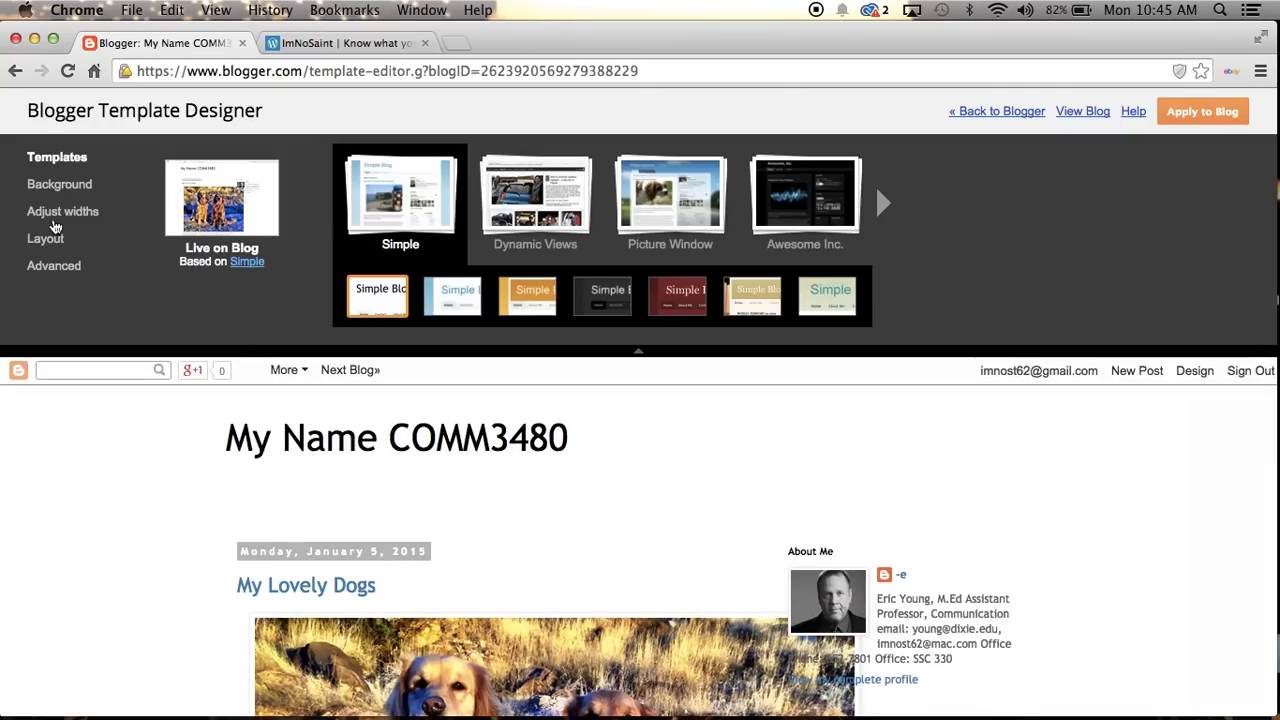
Step: Look through the Background, Adjust widths, Layout and Advanced panels of Template Designer
click(55, 186)
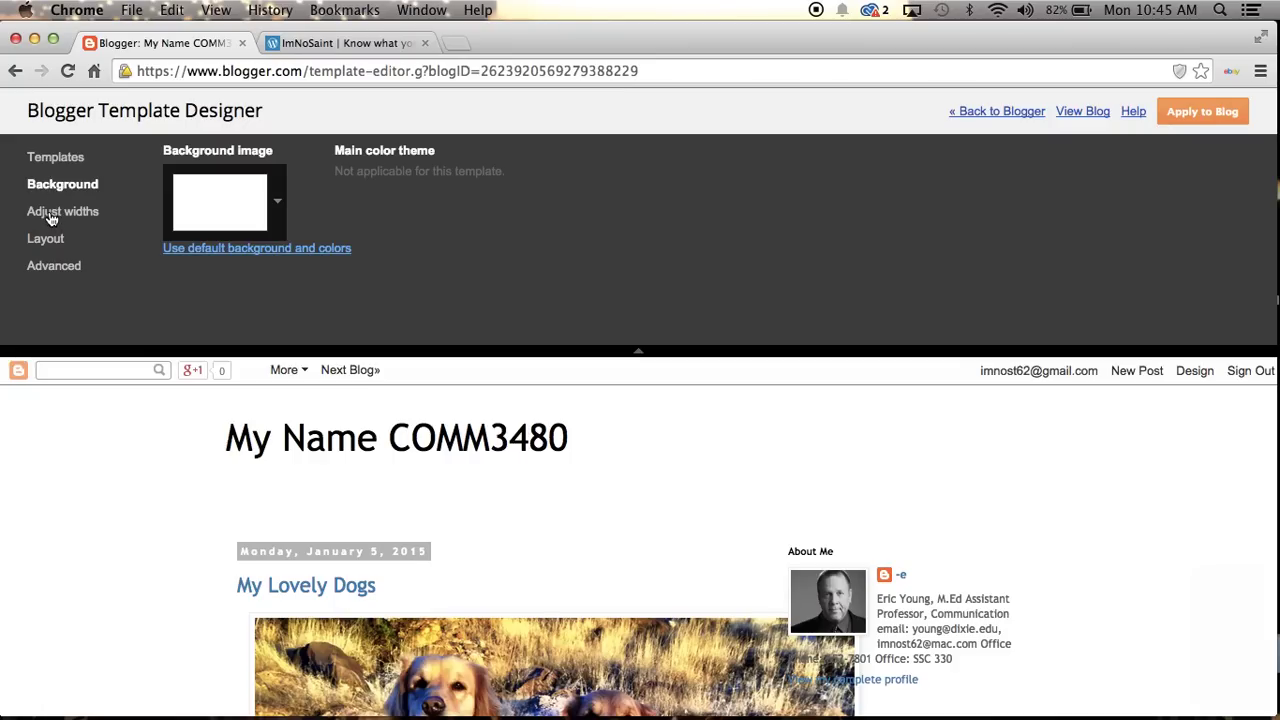
click(52, 220)
click(48, 240)
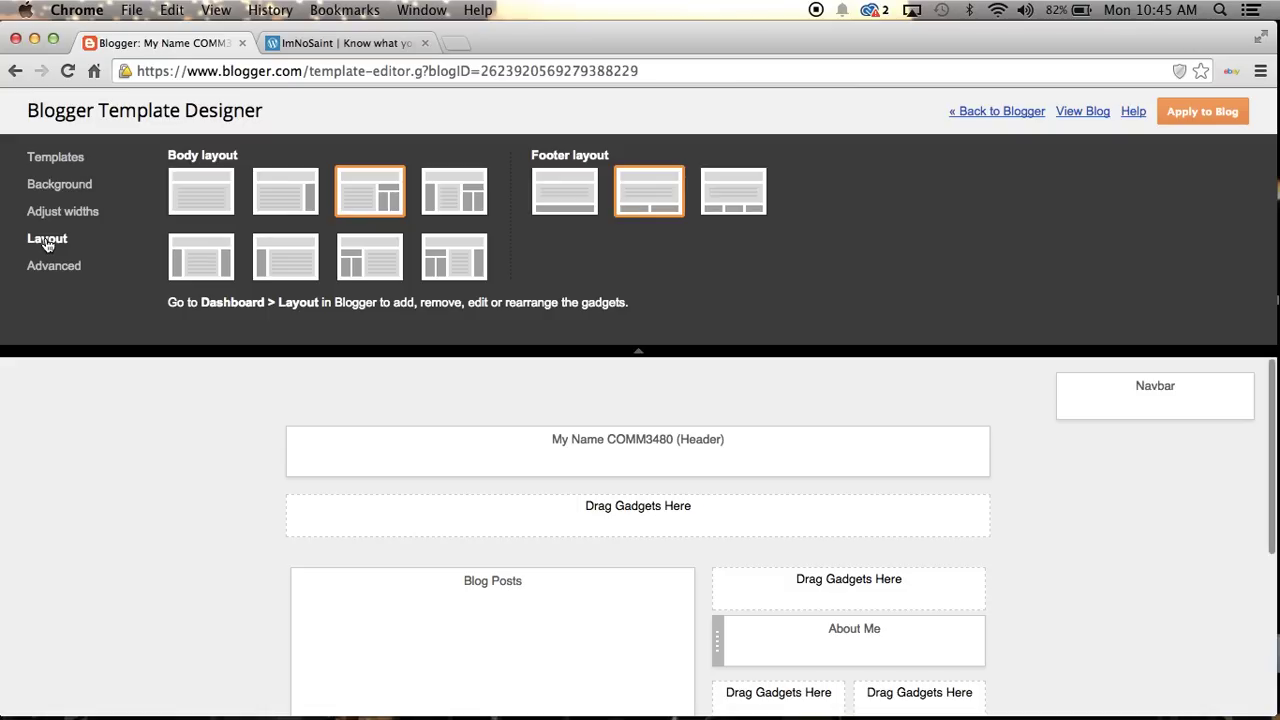
click(55, 267)
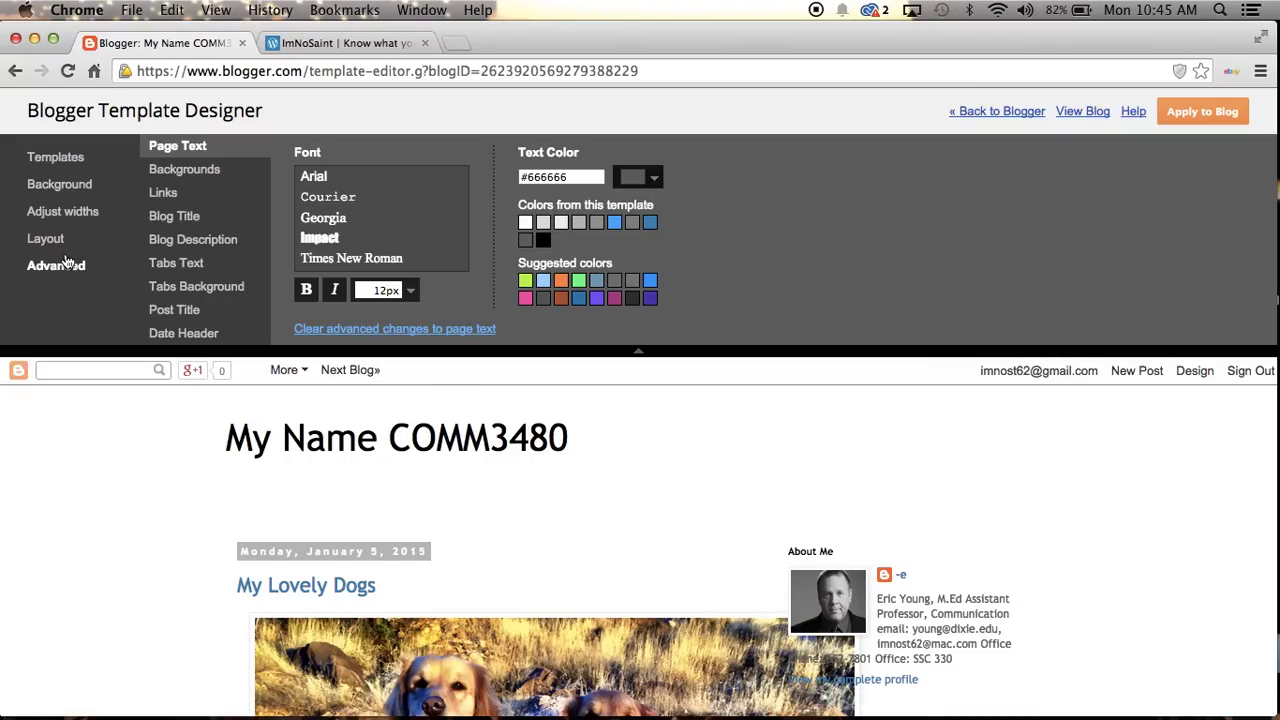
click(70, 216)
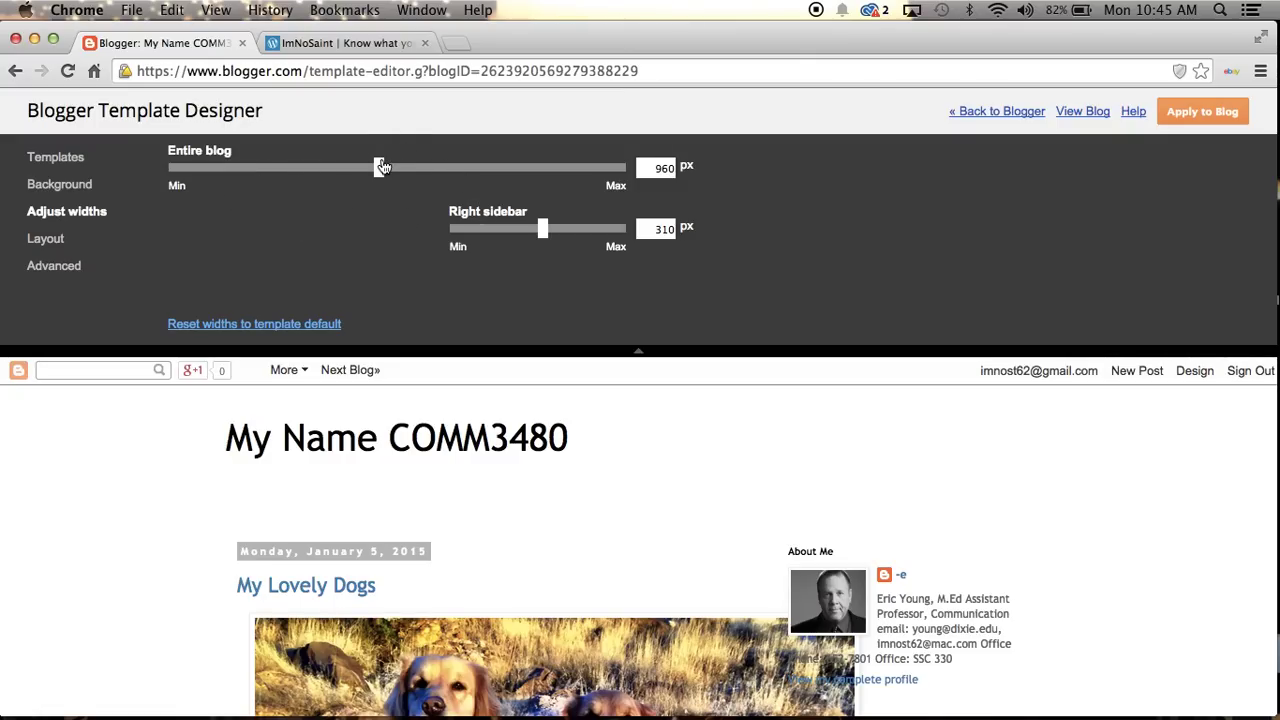
scroll(946, 454, down, 3)
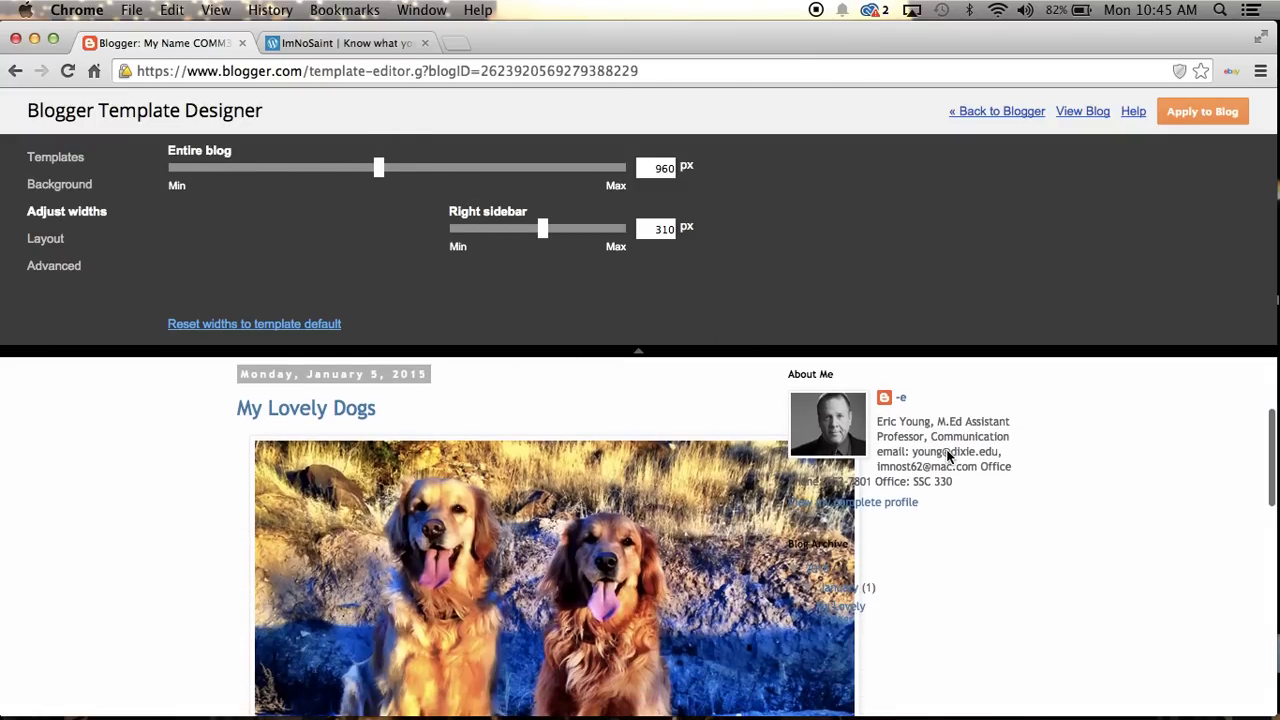
scroll(948, 456, up, 2)
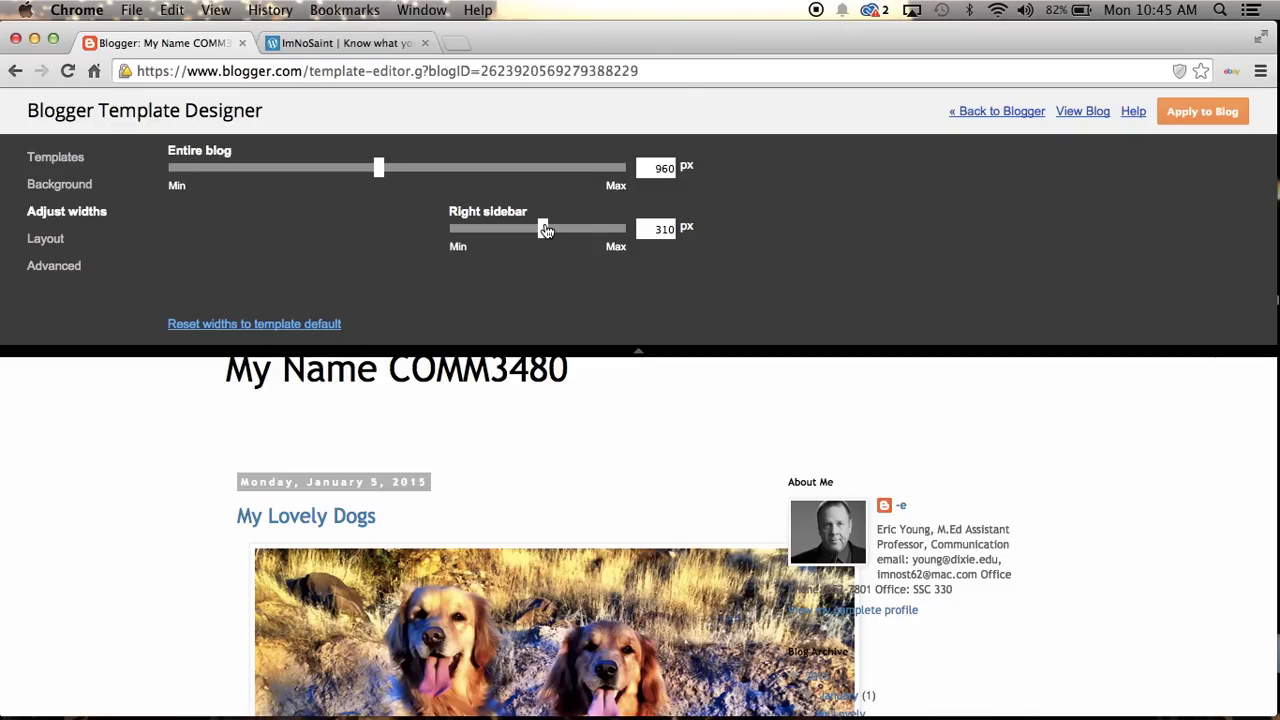
Step: Set the right sidebar to 250 px and entire blog to 1000 px, apply, and view the blog
drag(546, 230, 517, 228)
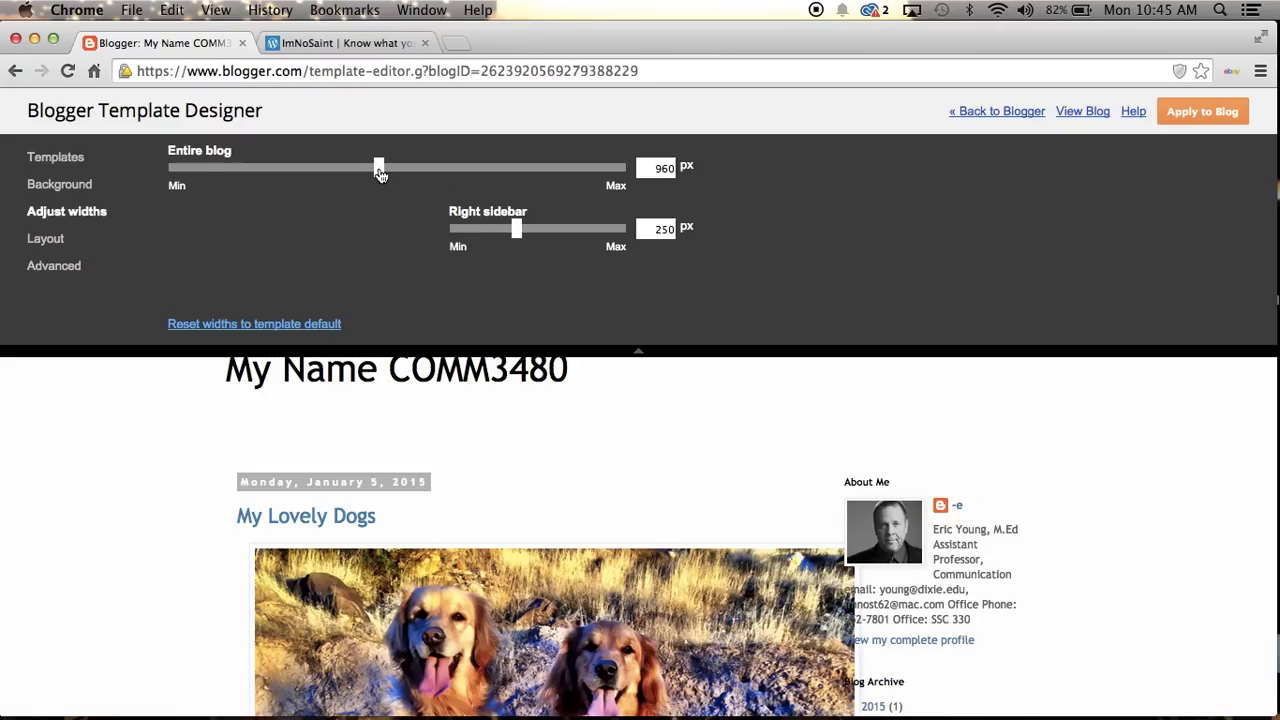
drag(378, 172, 401, 172)
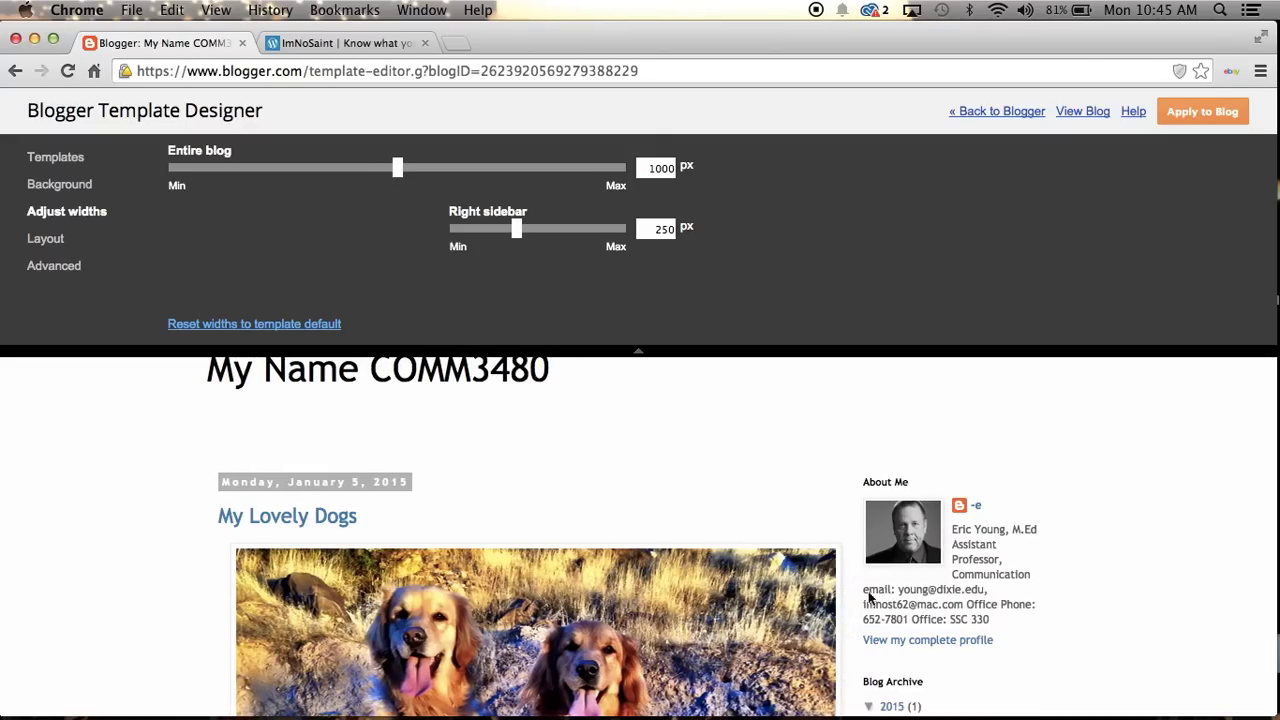
scroll(722, 607, down, 2)
scroll(722, 607, down, 5)
scroll(722, 607, up, 5)
scroll(722, 607, down, 1)
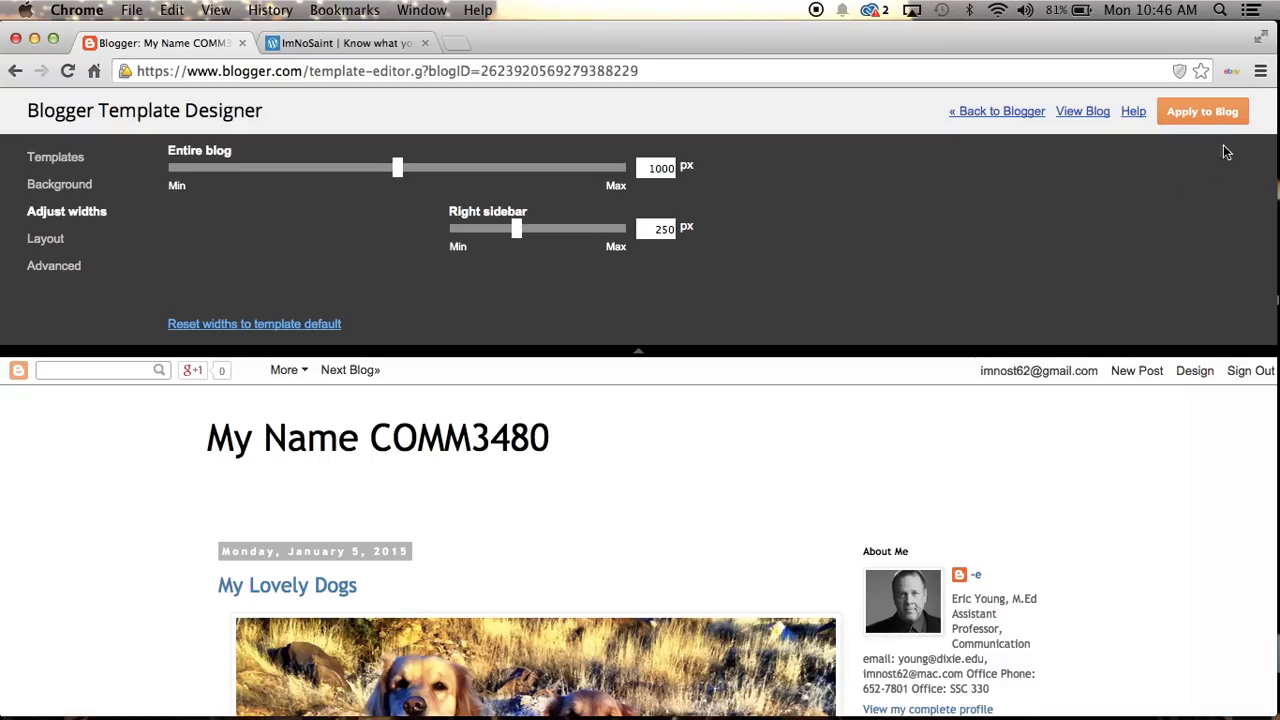
click(1204, 115)
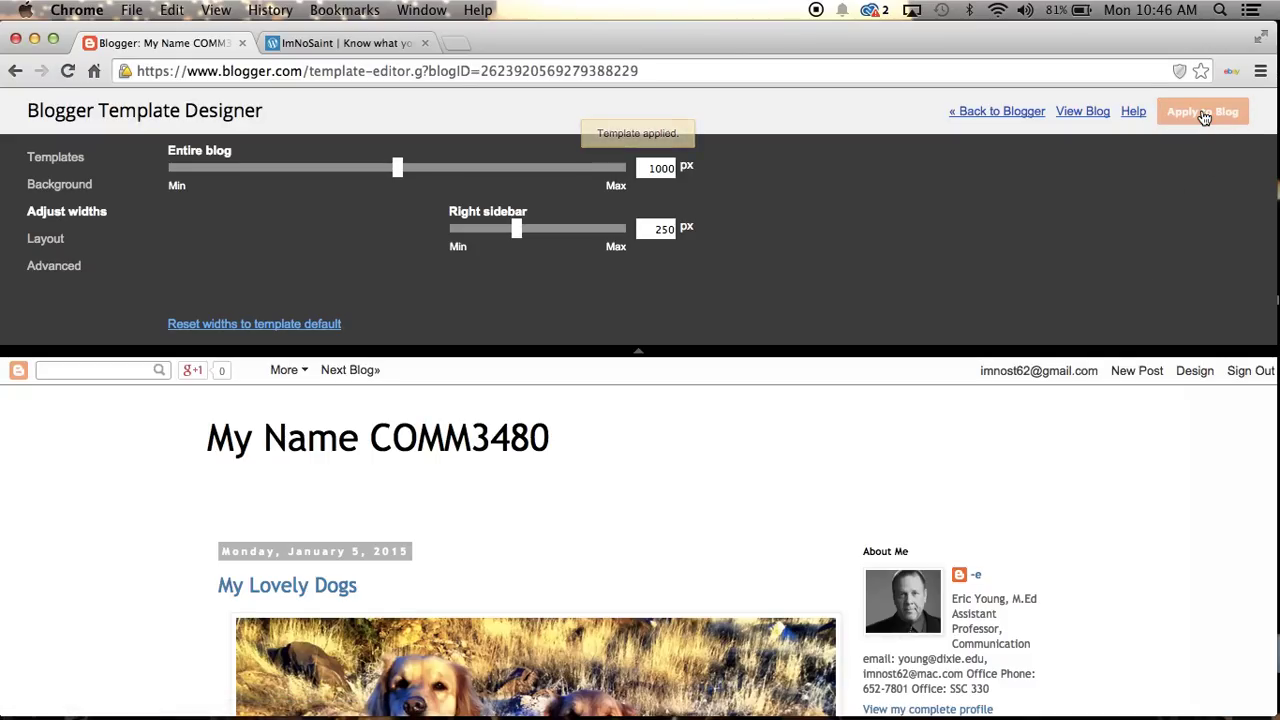
click(1083, 112)
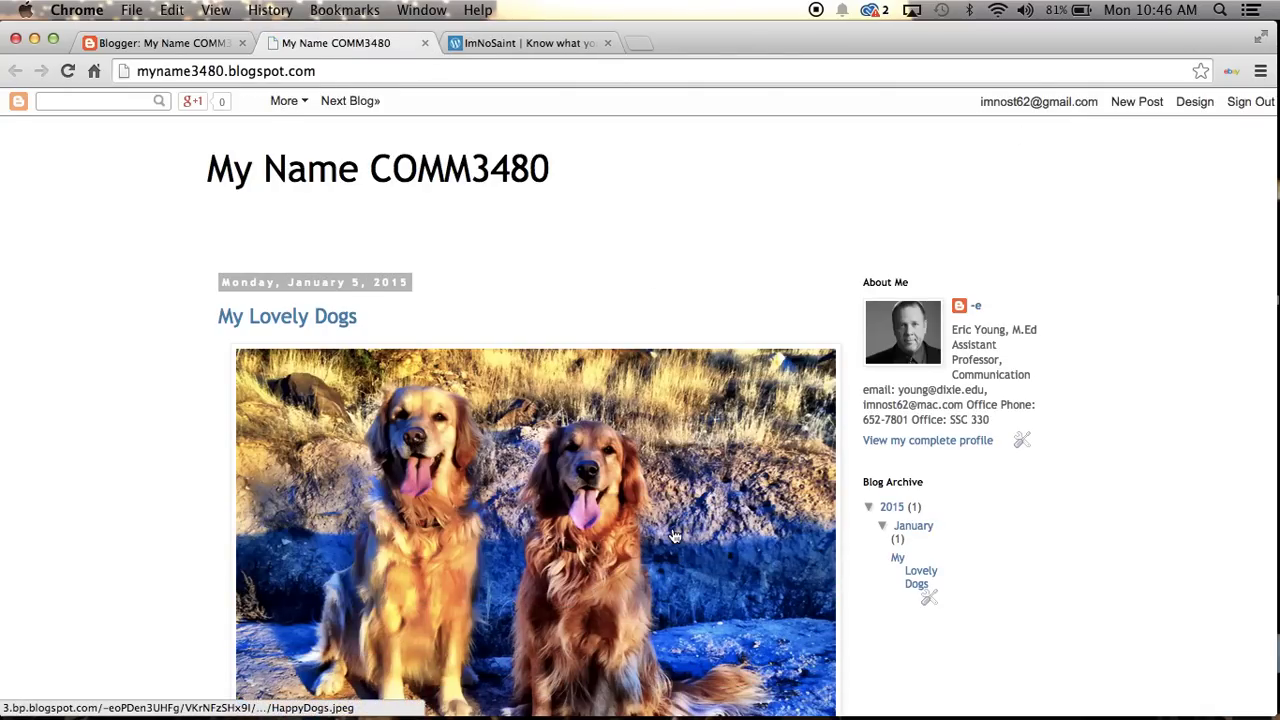
Step: View the dog photo enlarged on the live blog, then close the enlarged view
scroll(673, 537, down, 5)
scroll(673, 537, down, 5)
scroll(673, 537, up, 10)
scroll(673, 537, down, 2)
scroll(673, 537, down, 2)
scroll(673, 537, up, 5)
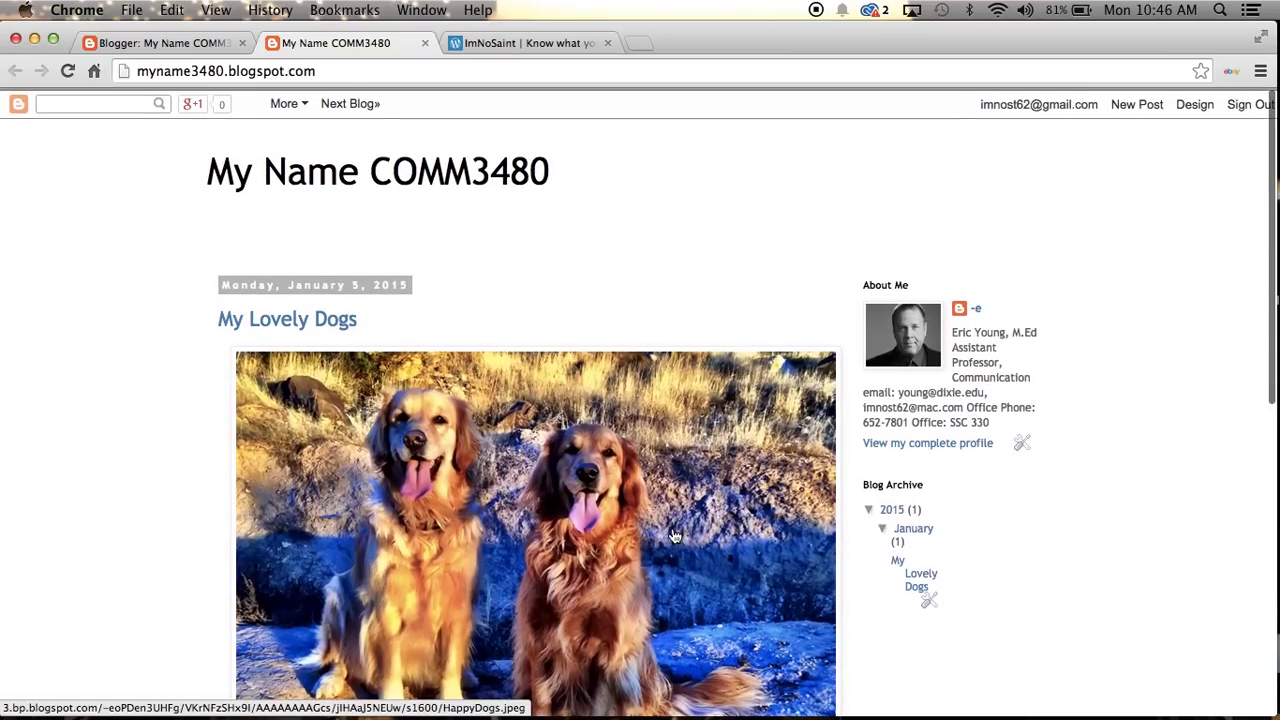
scroll(673, 535, down, 6)
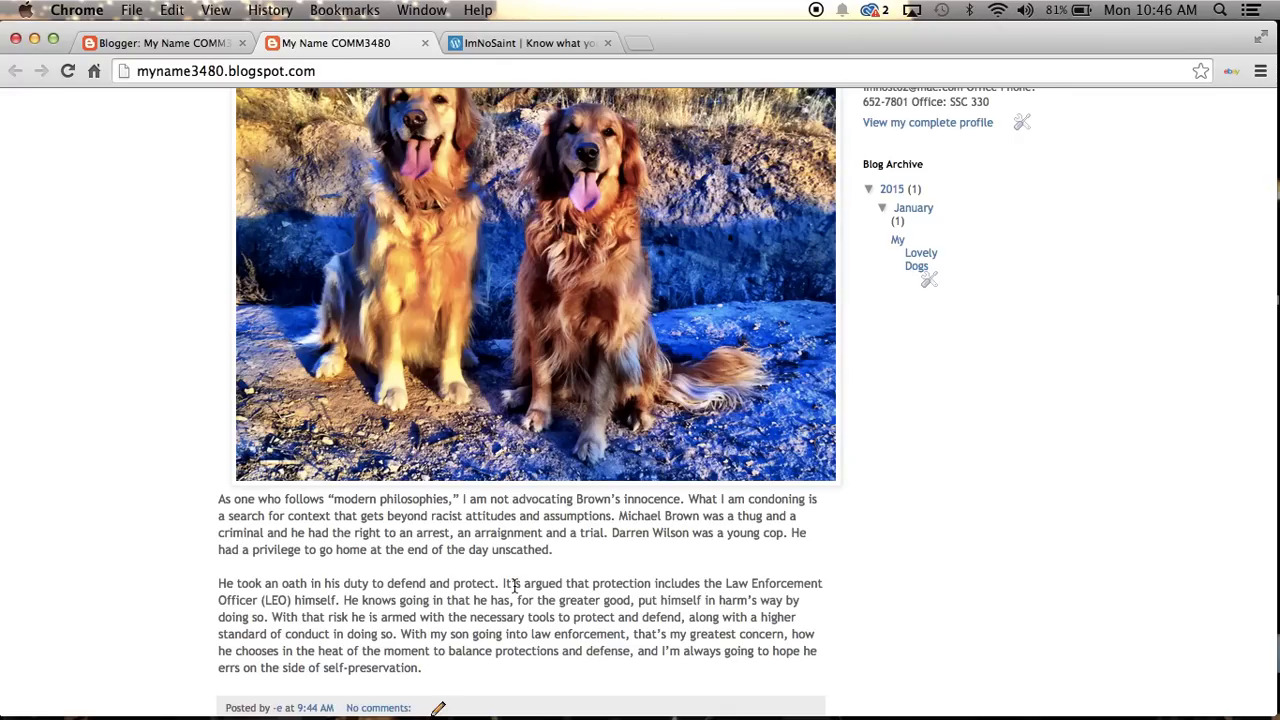
click(426, 333)
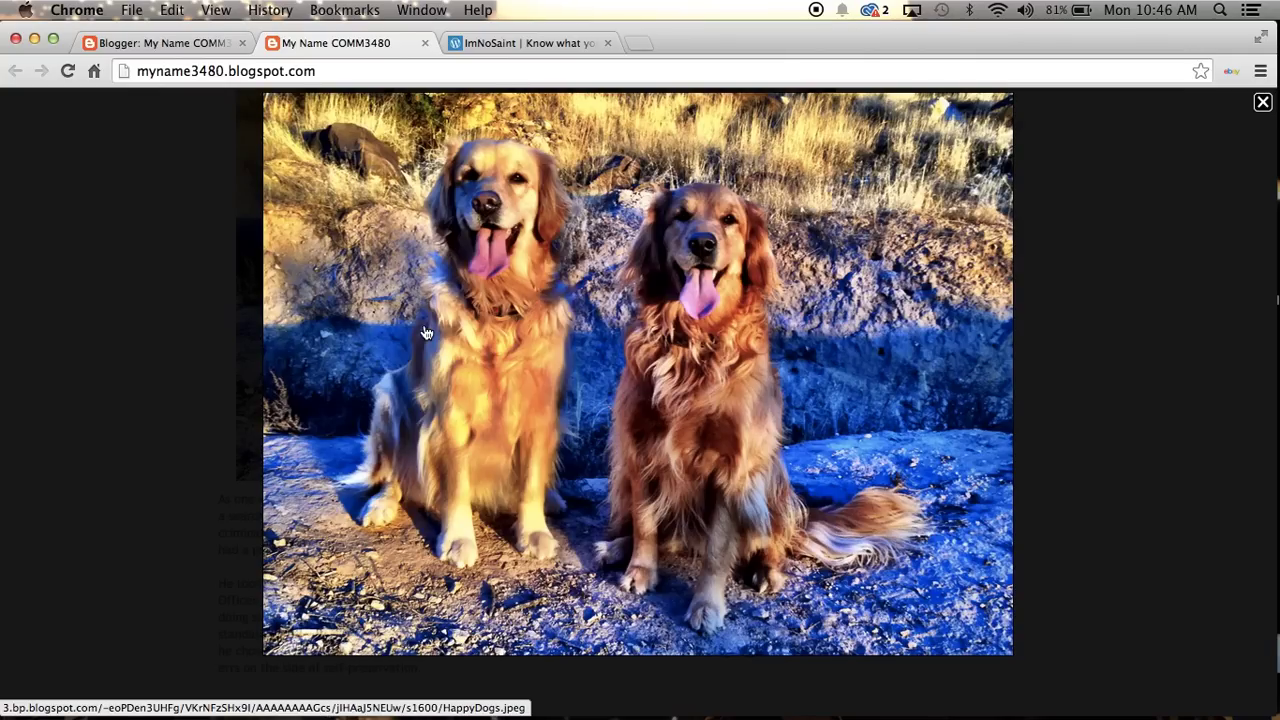
click(1263, 103)
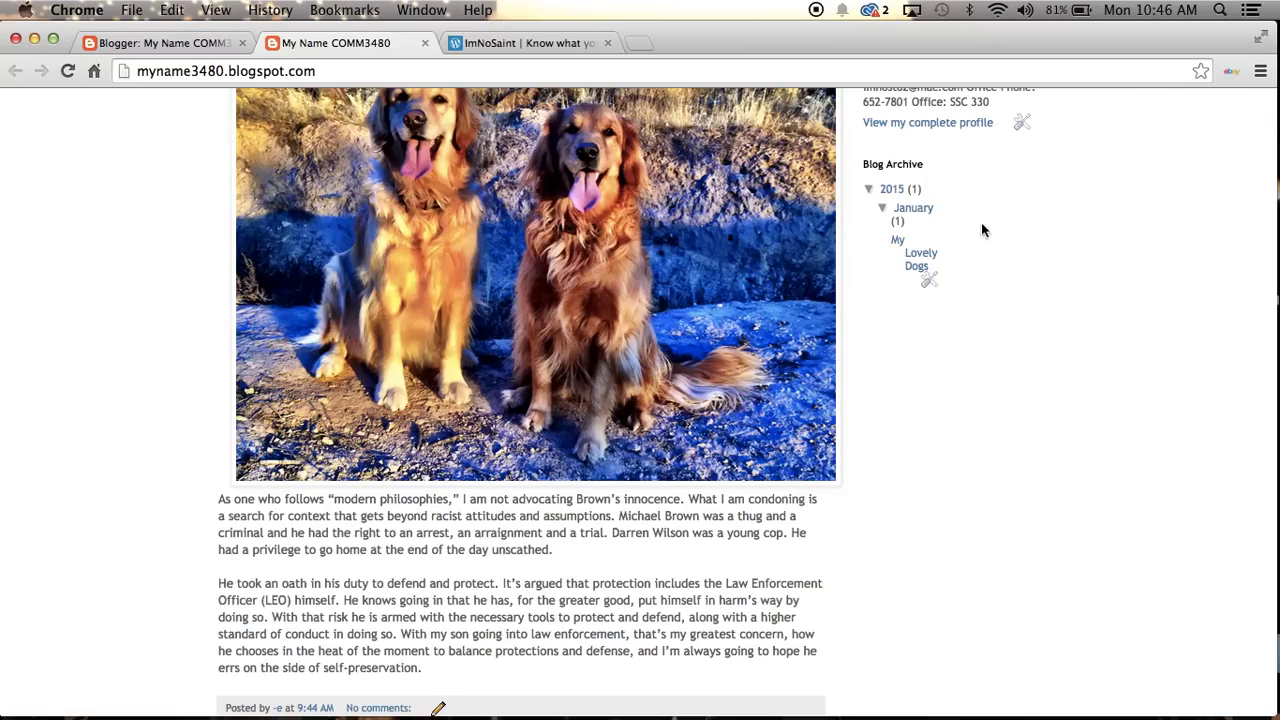
Step: Reopen the 'My Lovely Dogs' post in the editor from the live blog
scroll(690, 314, up, 3)
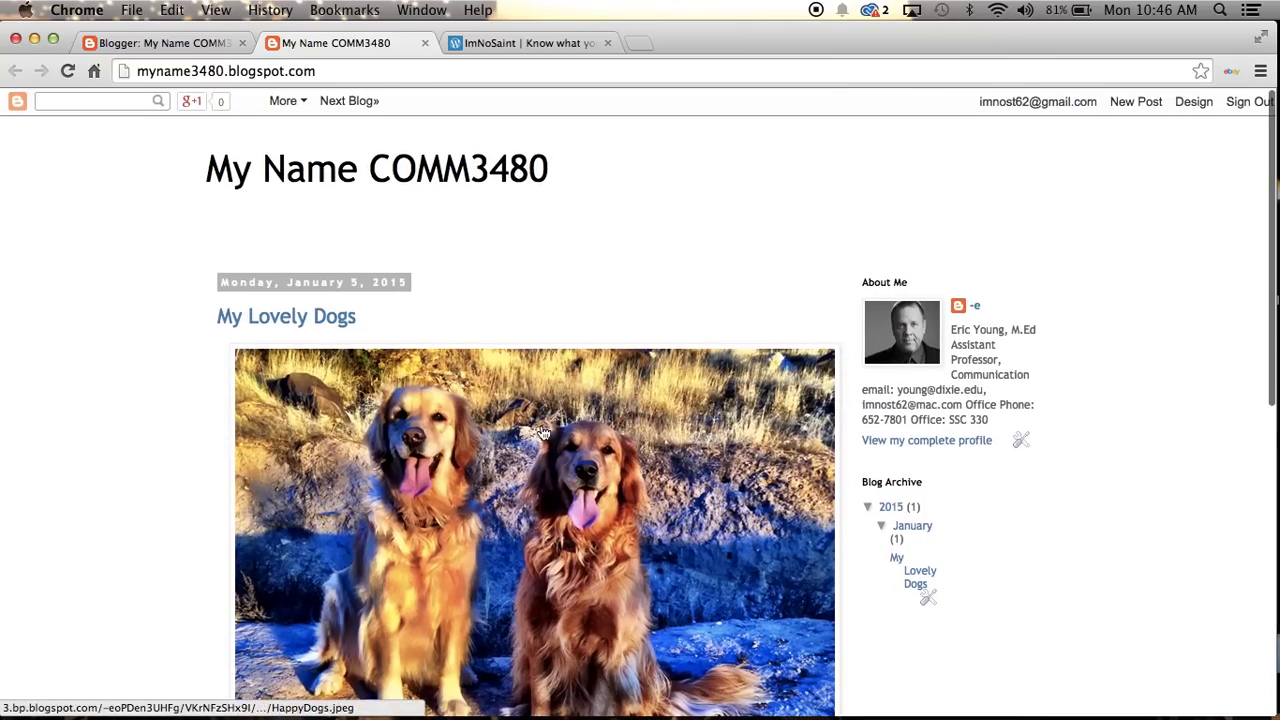
scroll(543, 433, down, 2)
scroll(543, 433, up, 2)
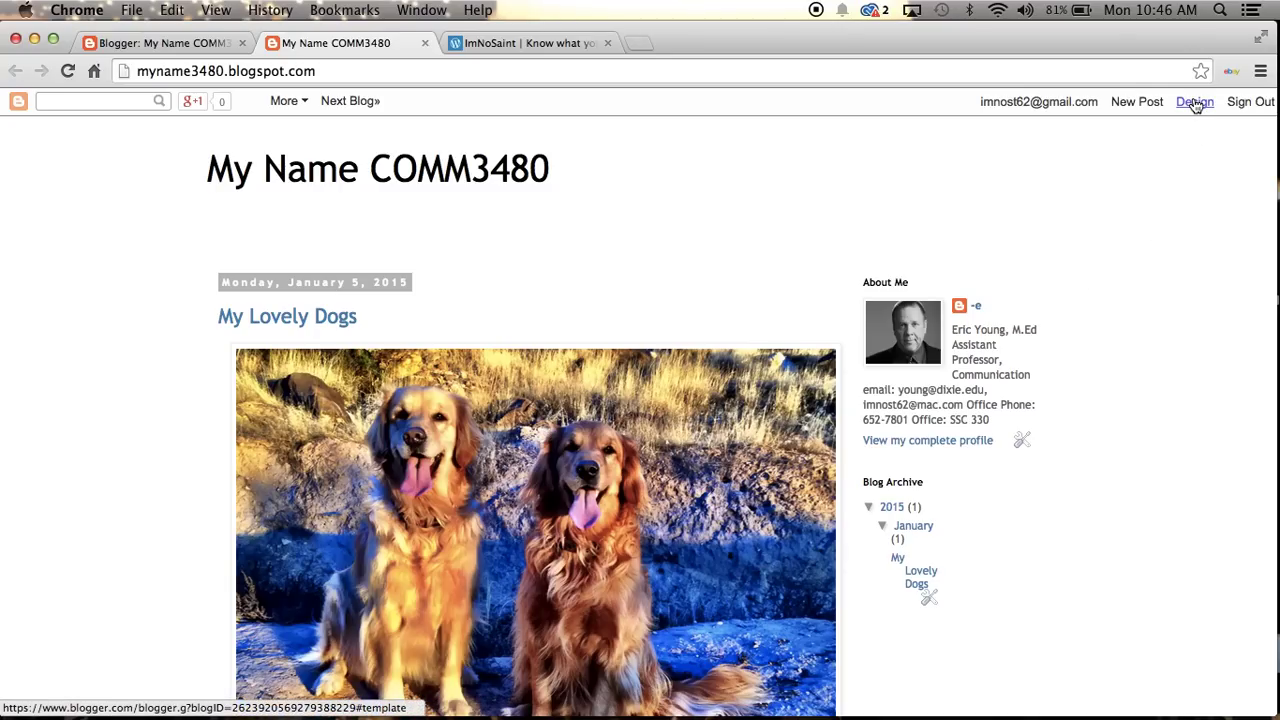
scroll(640, 450, down, 10)
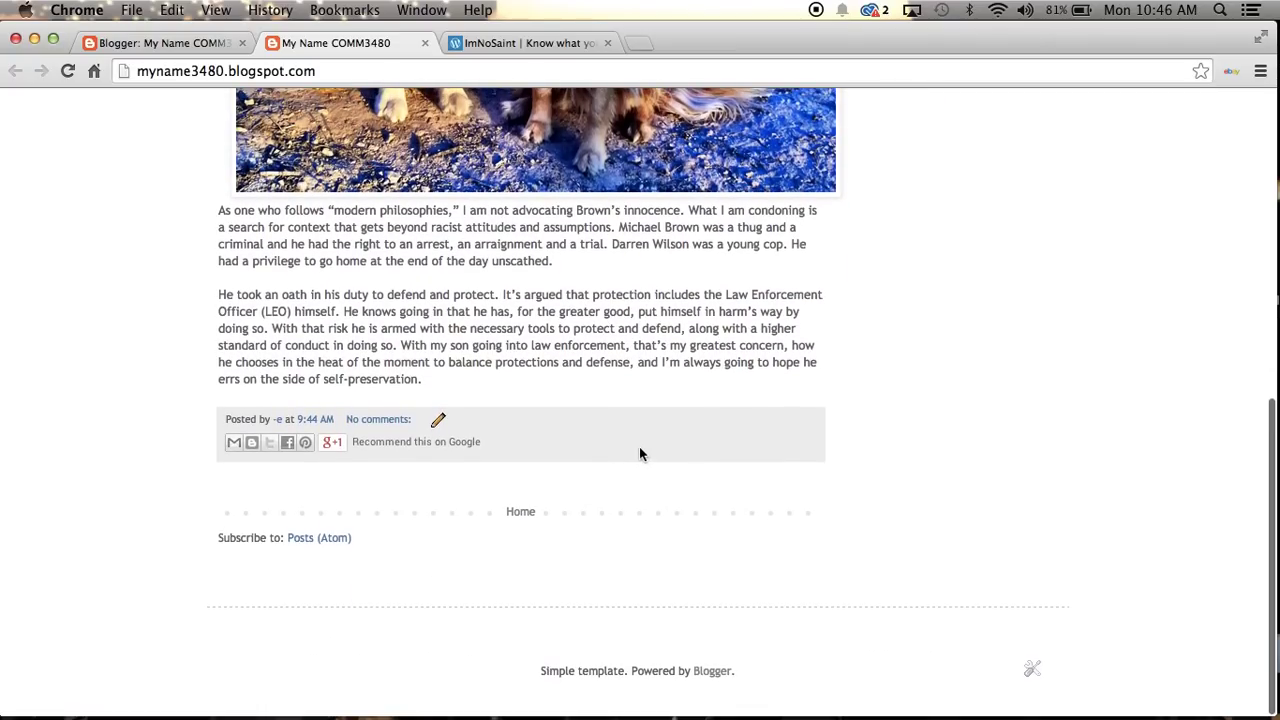
click(438, 420)
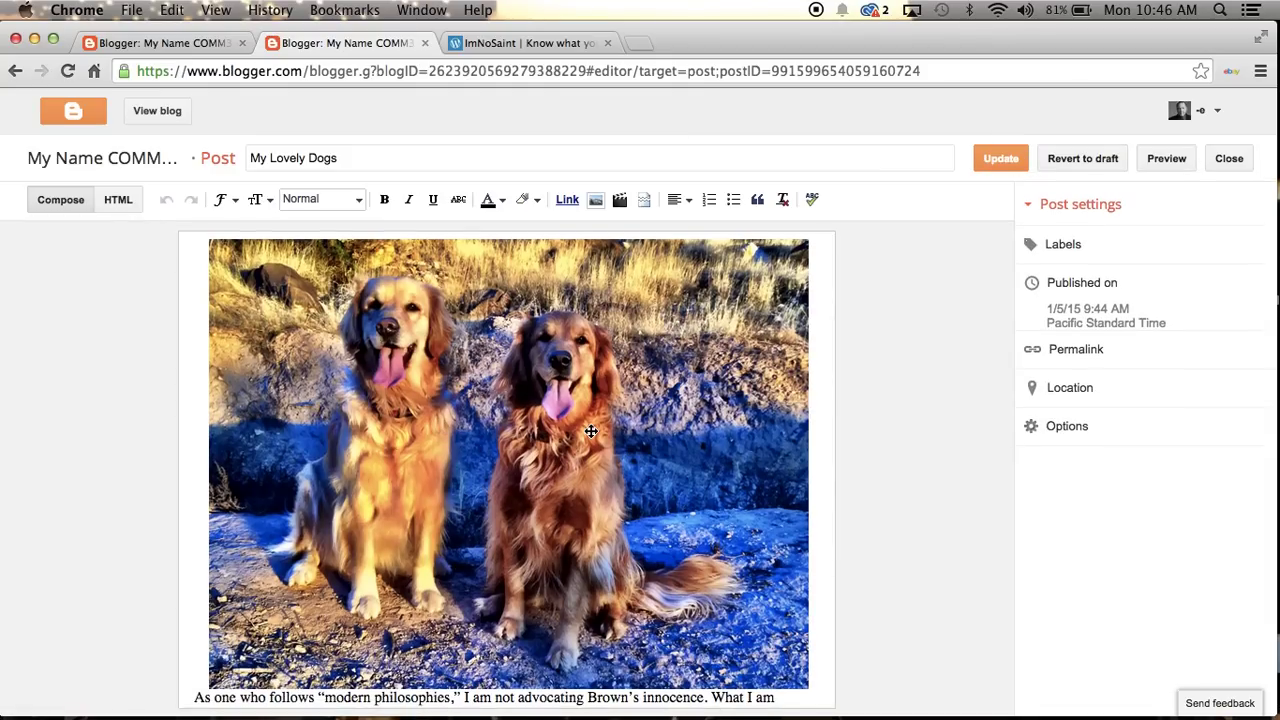
Step: Set the dog photo's alignment to Left in the post editor
click(684, 413)
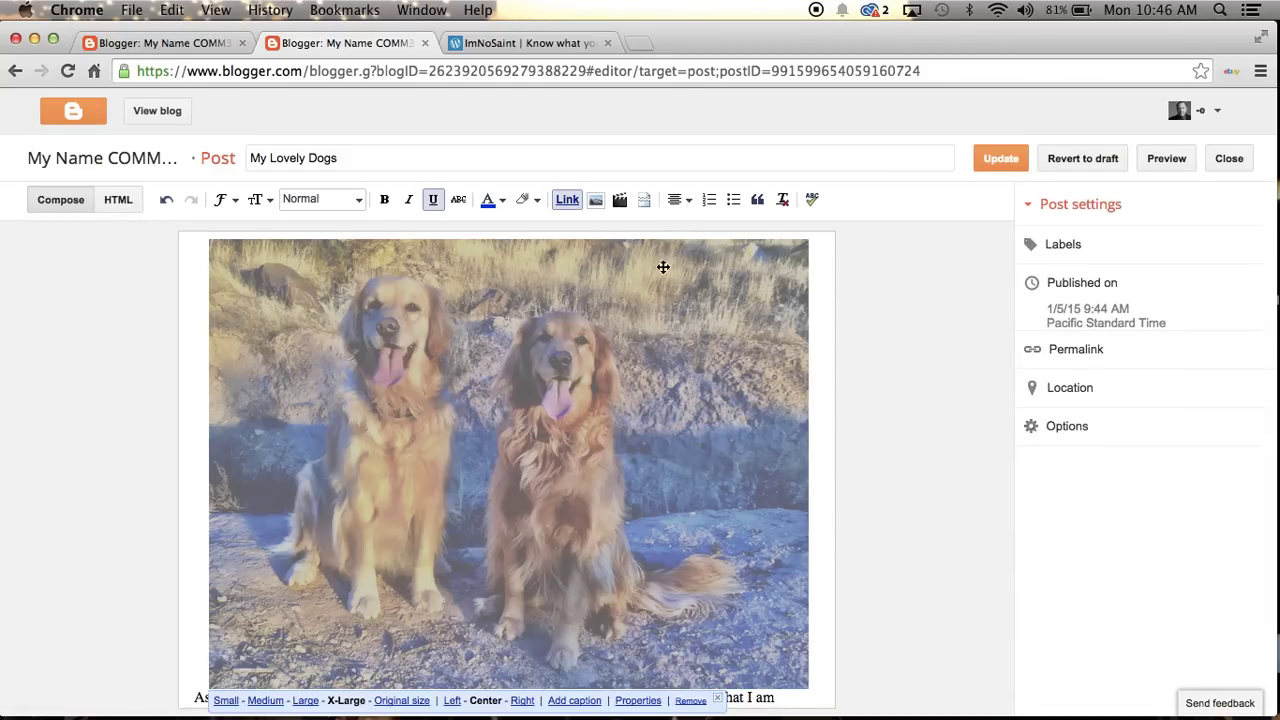
scroll(558, 452, down, 2)
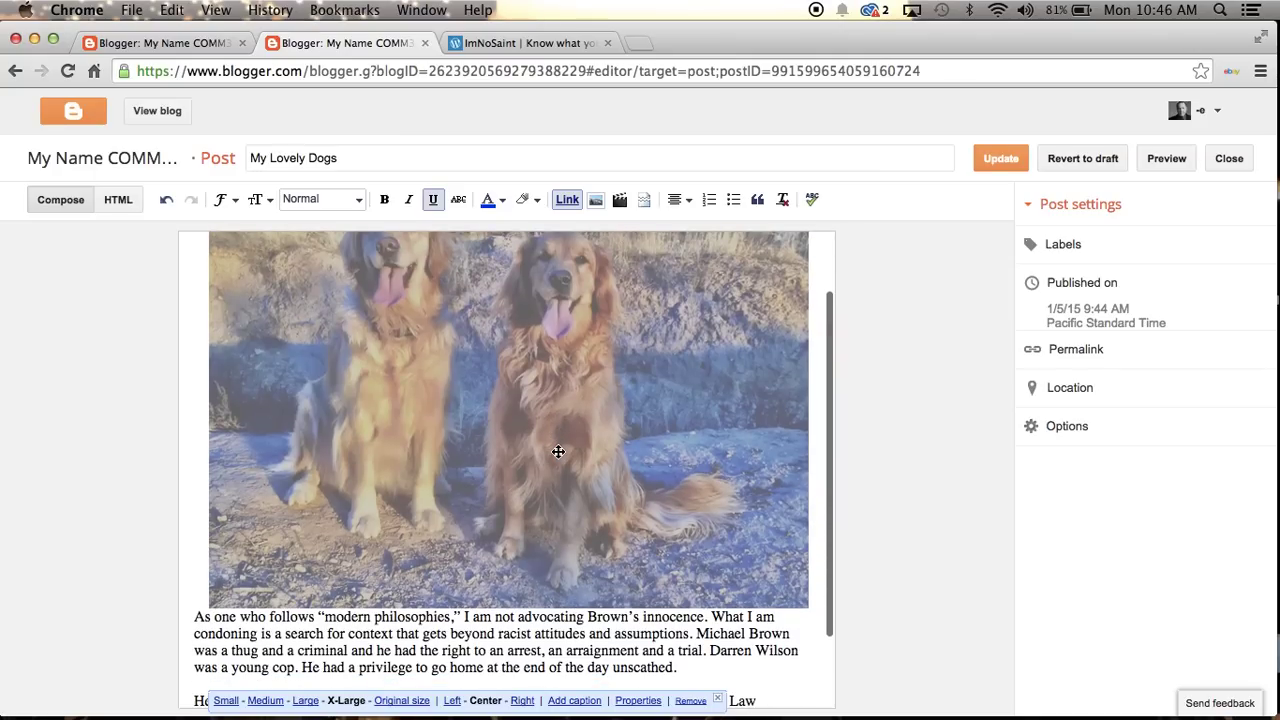
click(452, 701)
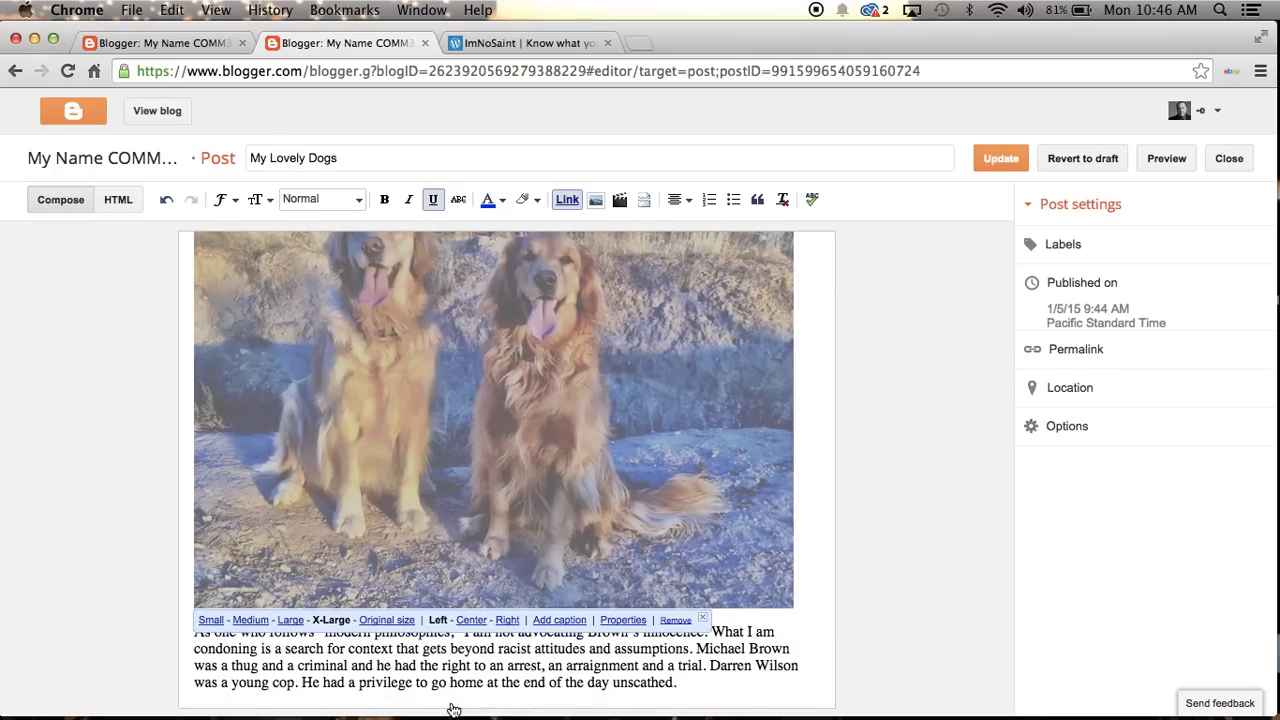
click(800, 447)
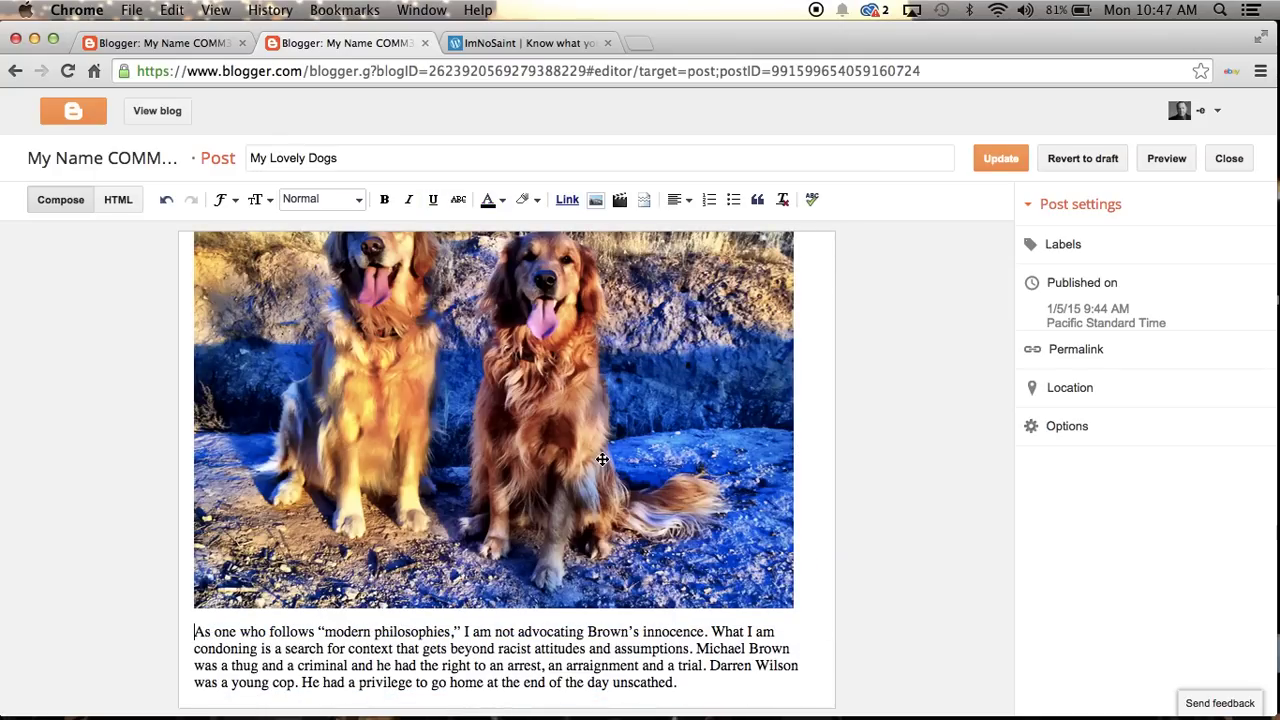
scroll(602, 459, down, 3)
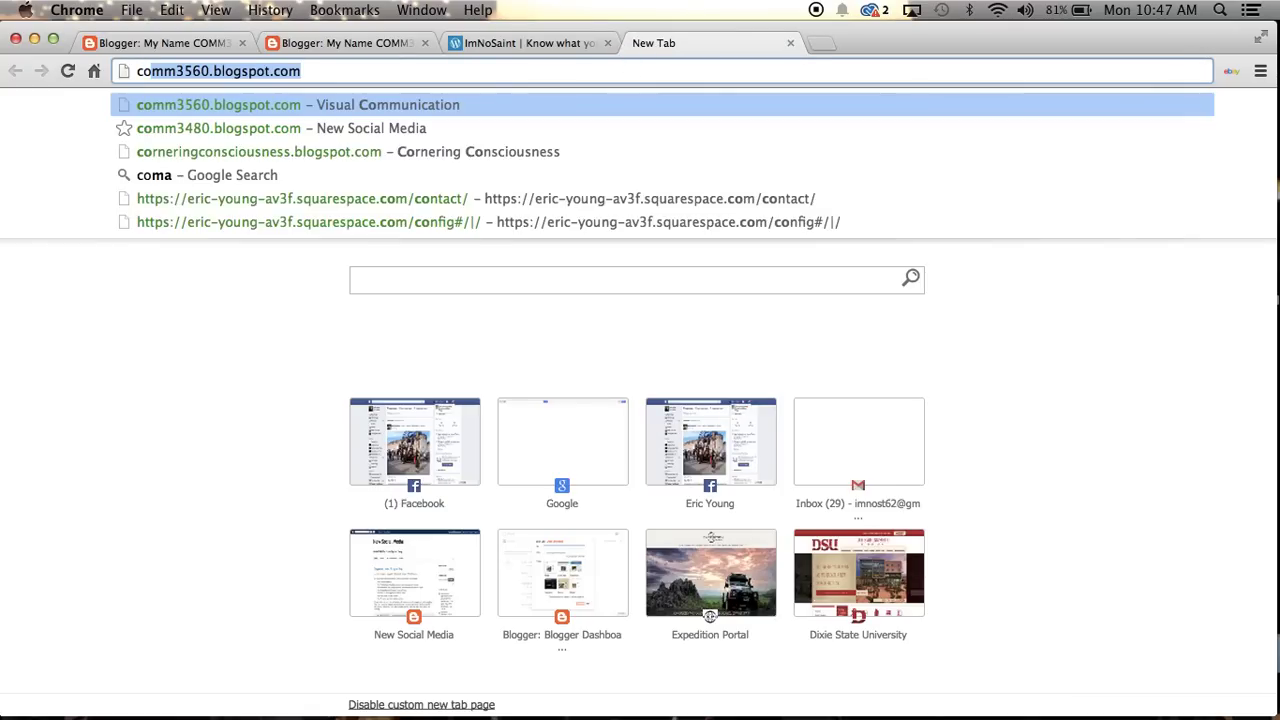
Step: Load comm3480.blogspot.com, copy the globe image's URL, and go back to the editor tab
key(Return)
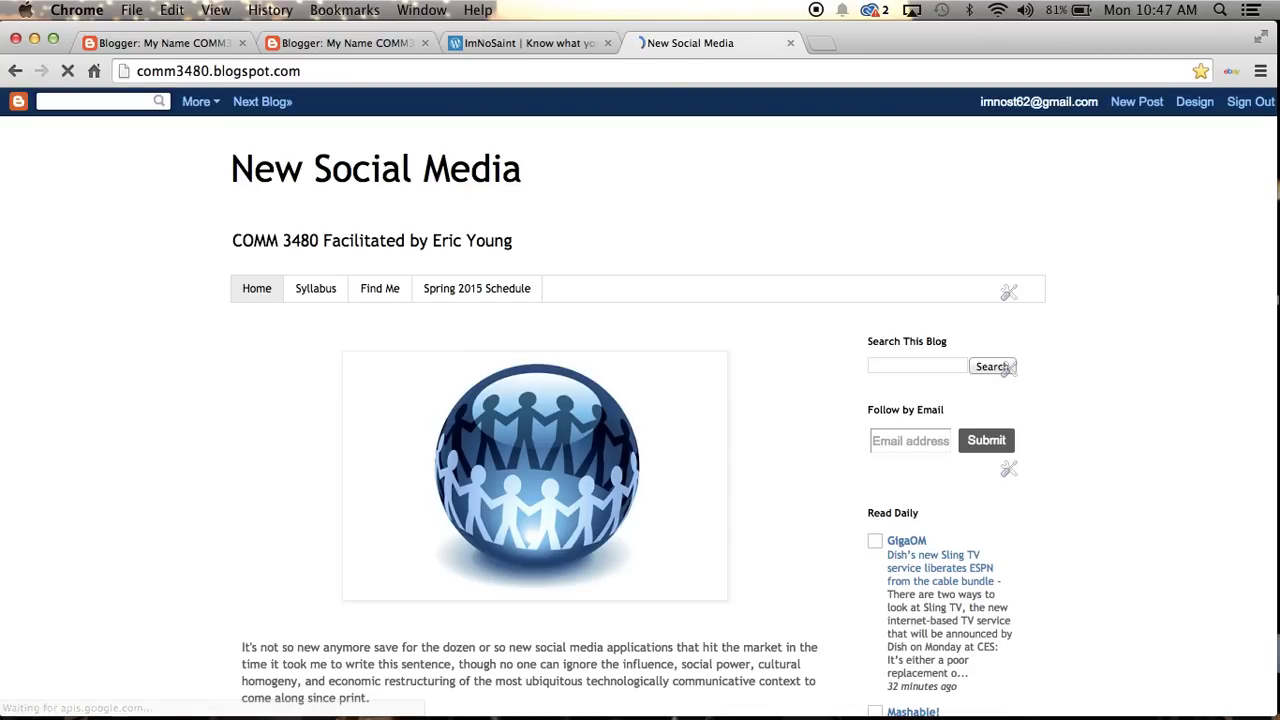
click(666, 464)
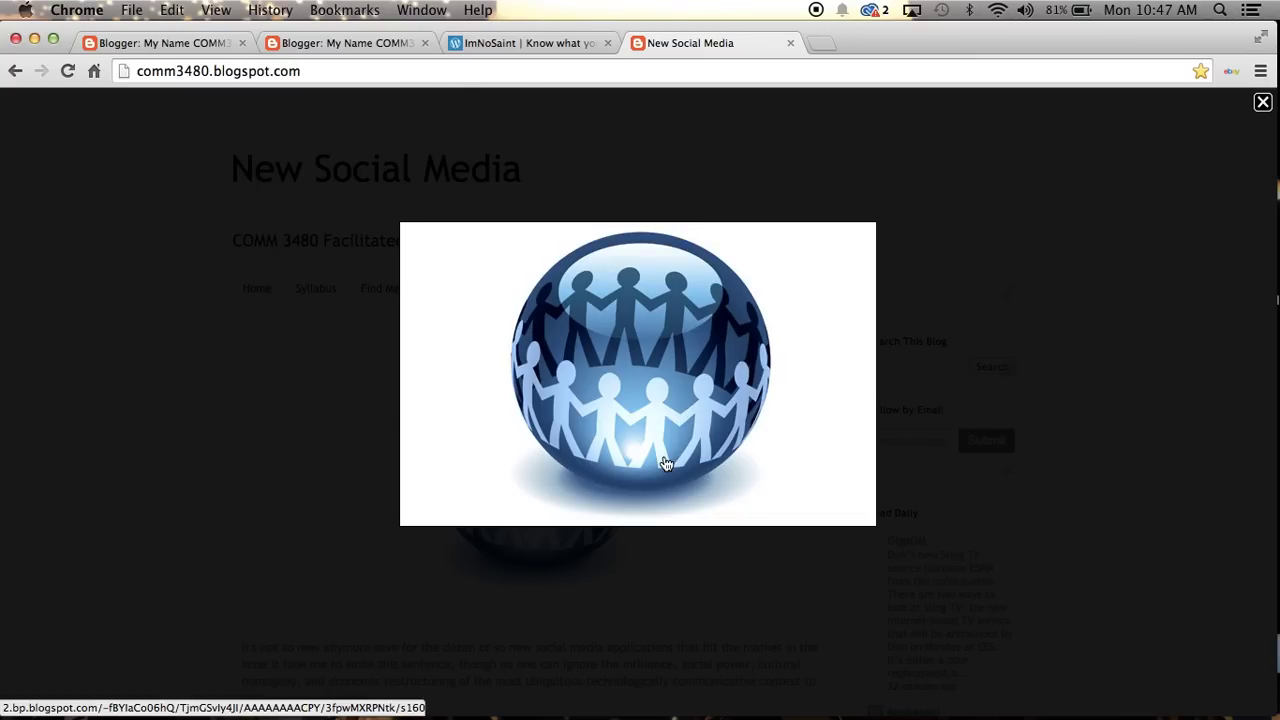
right_click(784, 409)
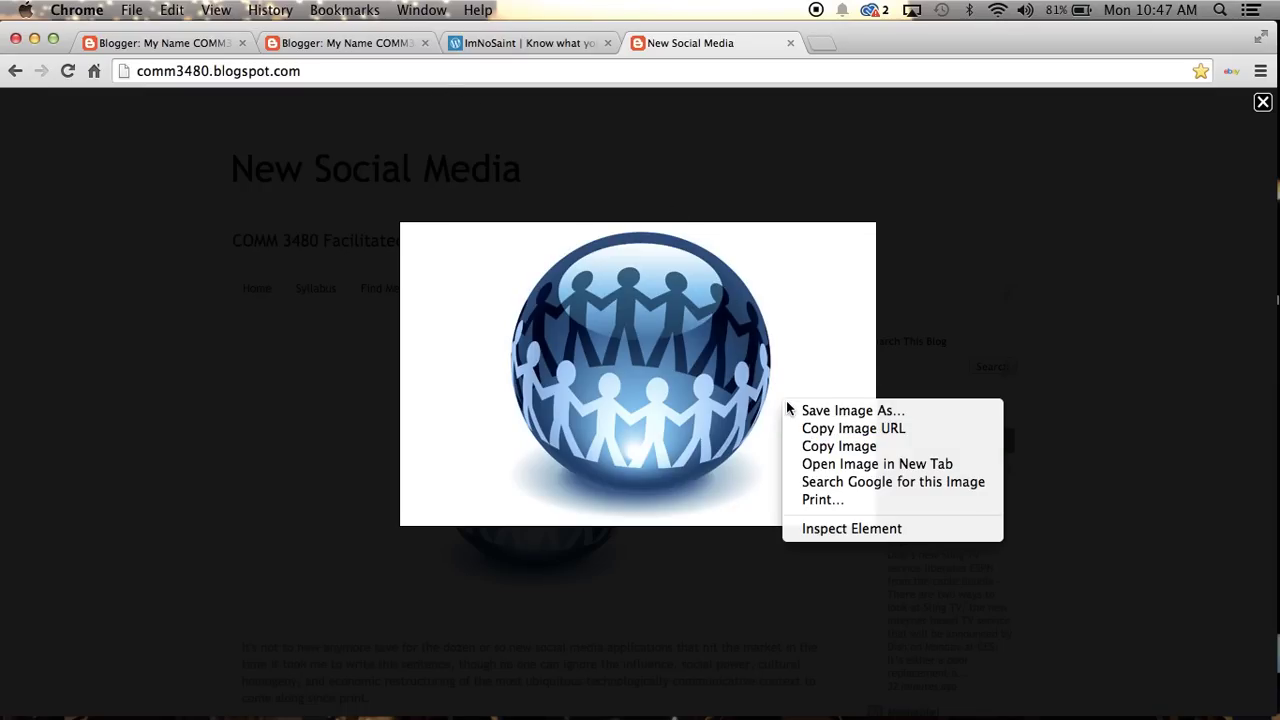
click(840, 433)
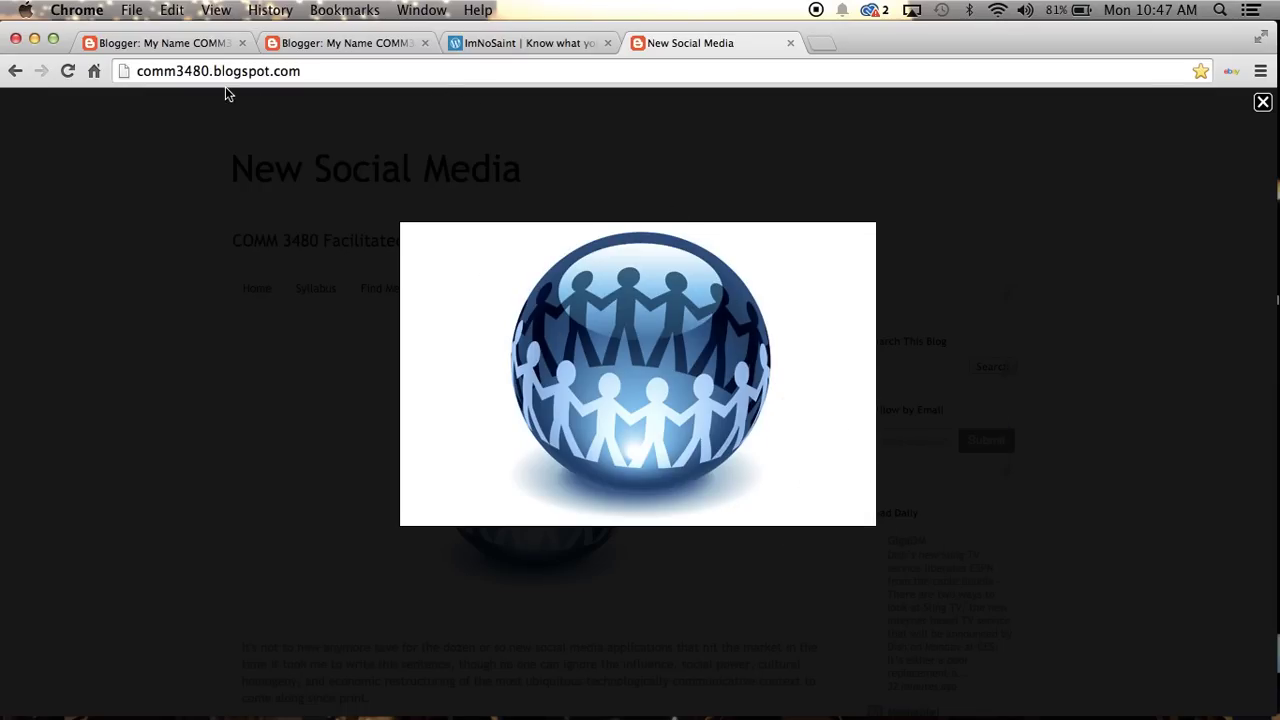
click(316, 47)
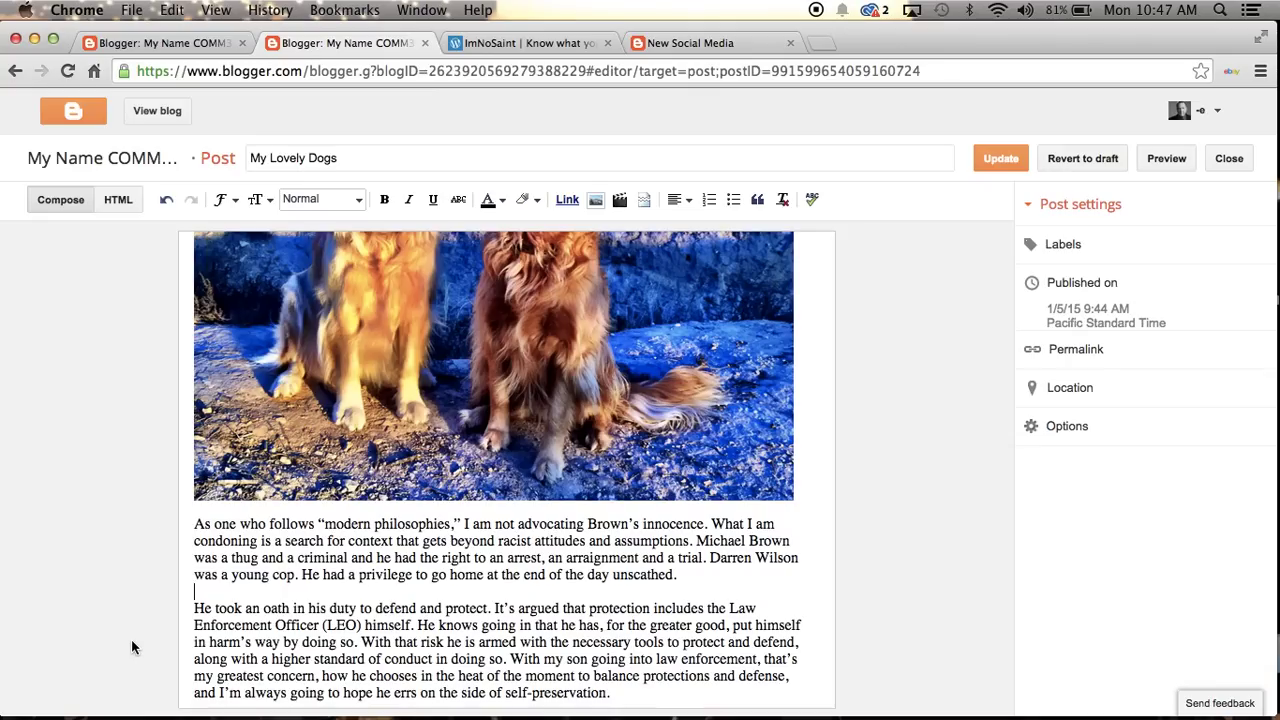
Step: Insert the globe image into the post from its pasted URL
click(596, 203)
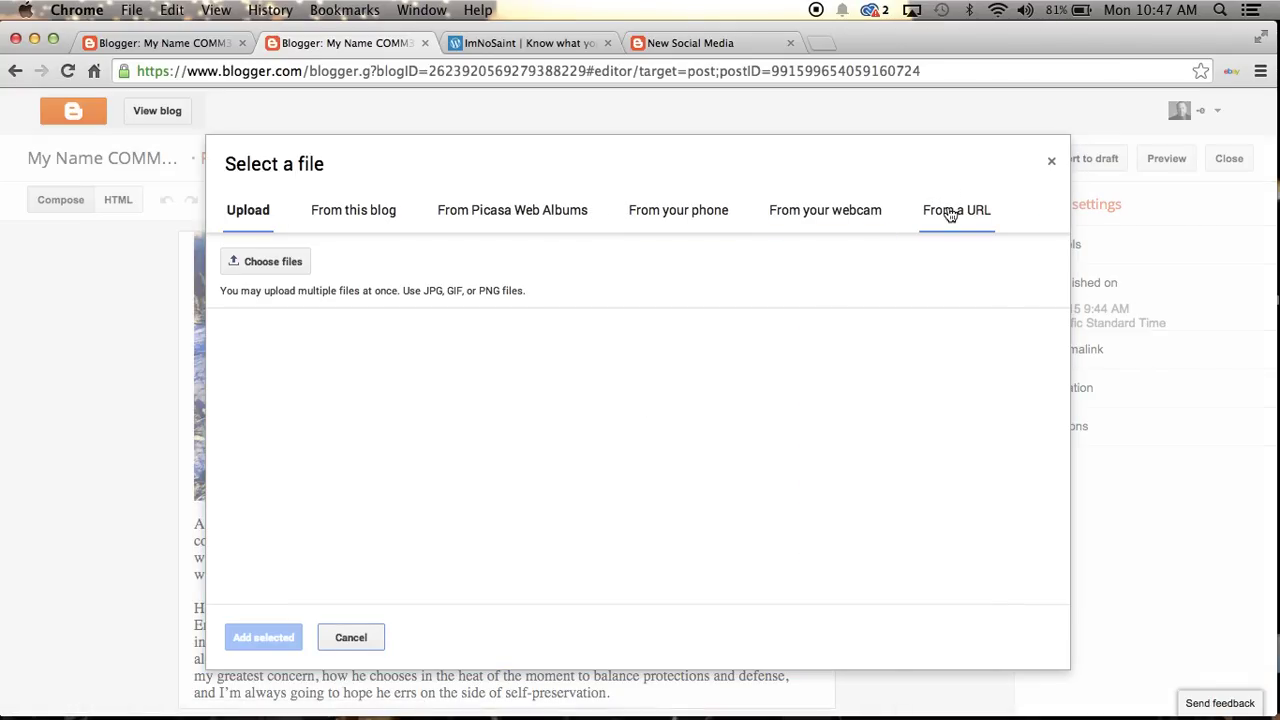
click(951, 211)
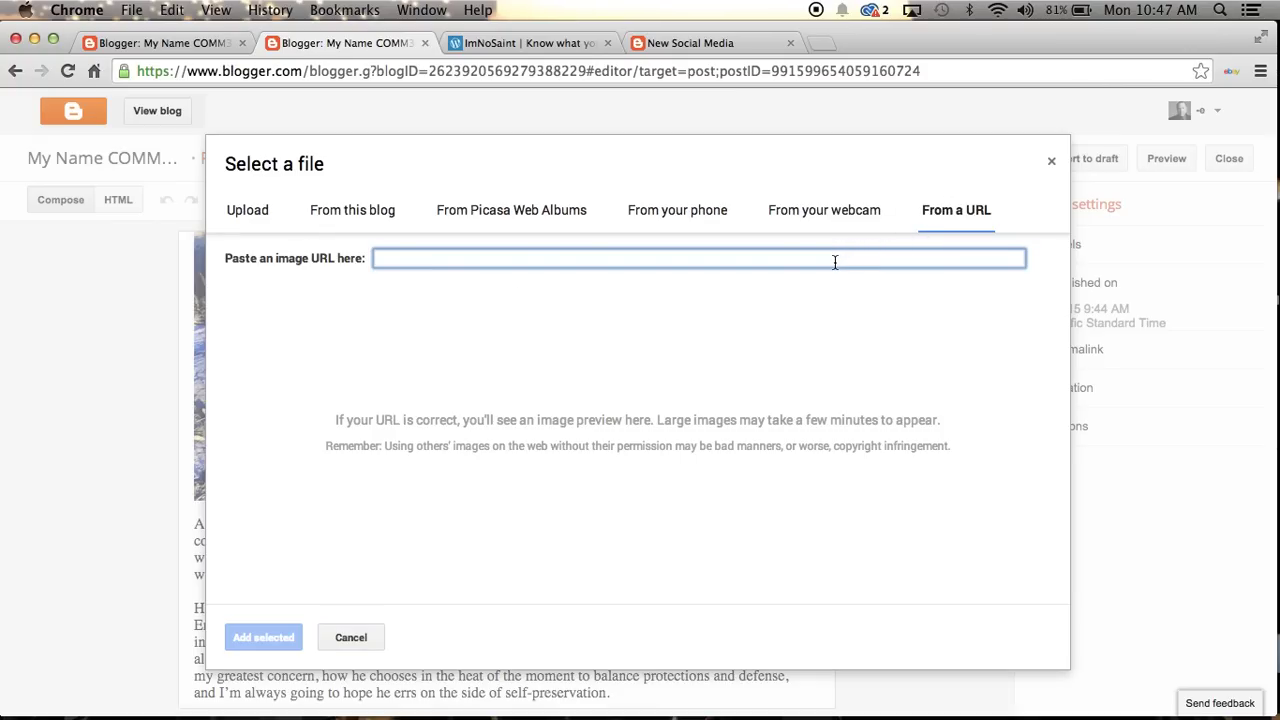
text(http://2.bp.blogspot.com/-fBYIaCo06hQ/TjmGSvly4JI/AAAAAAAACPY/3fpwMXRPNtk/s1600/social-media-image.jpg)
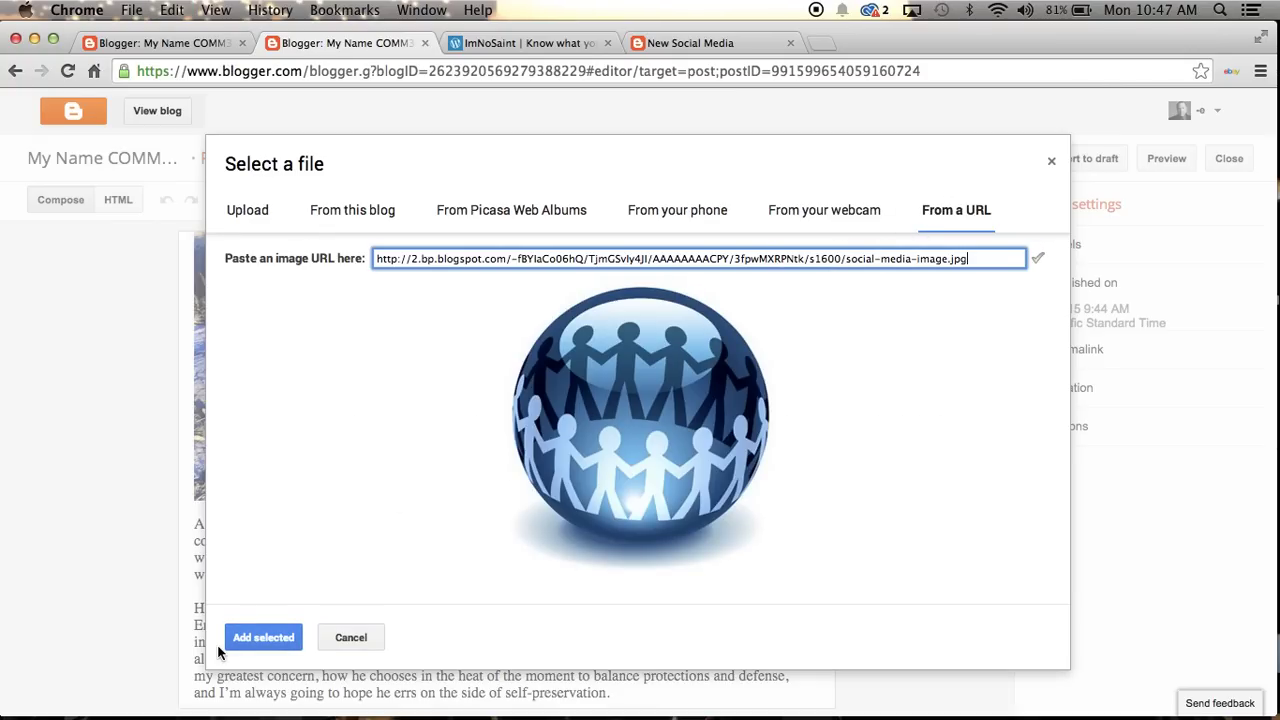
click(248, 640)
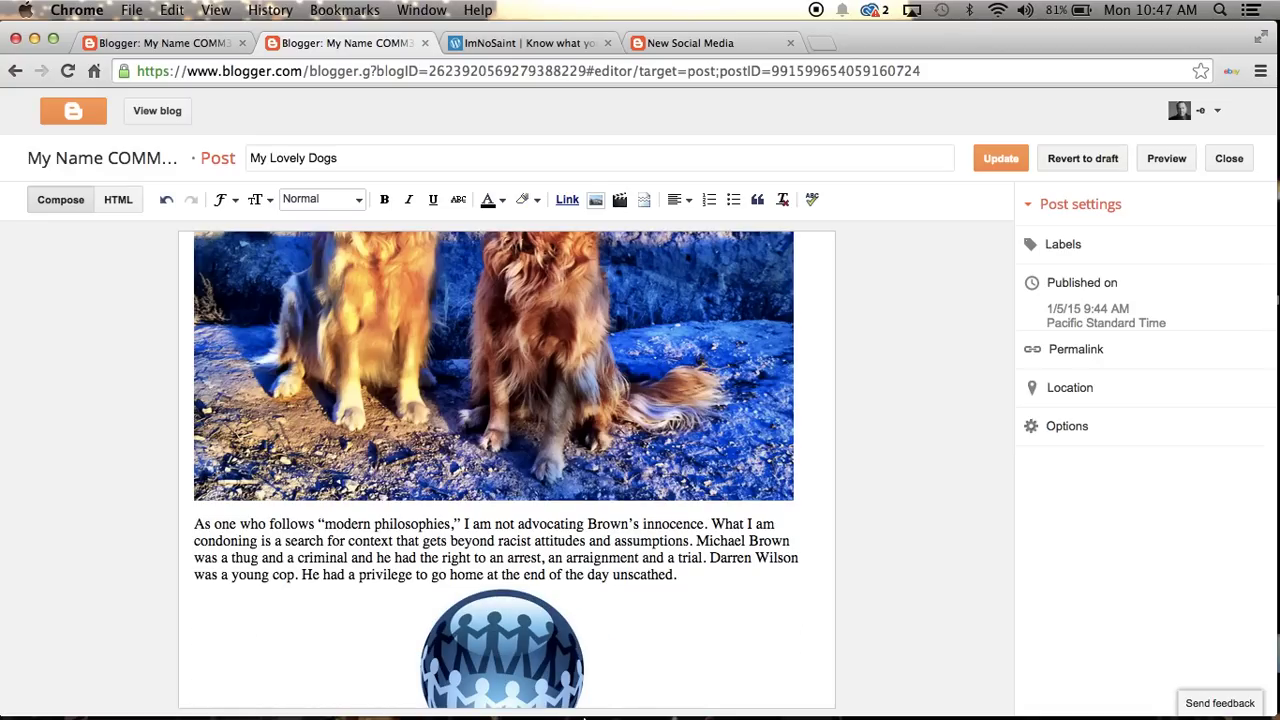
Step: Resize the globe image to X-Large and preview the post
scroll(817, 610, down, 4)
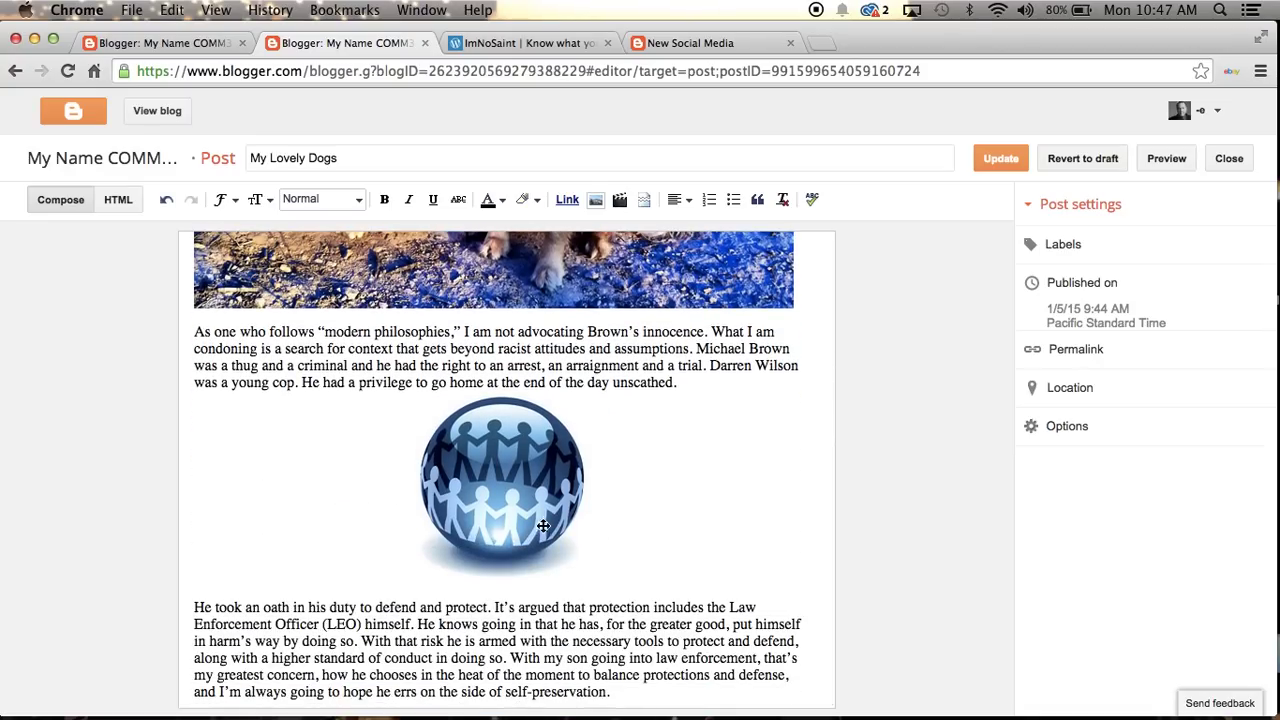
click(539, 526)
click(488, 594)
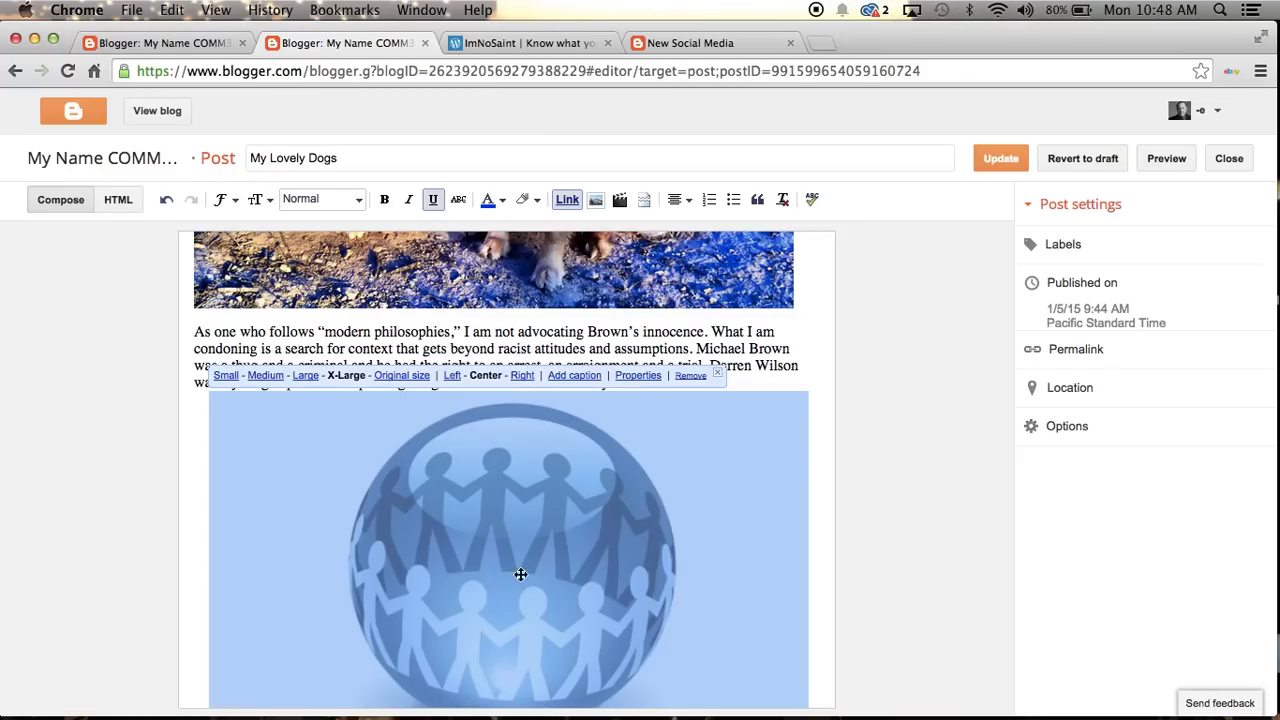
click(775, 383)
scroll(777, 493, down, 3)
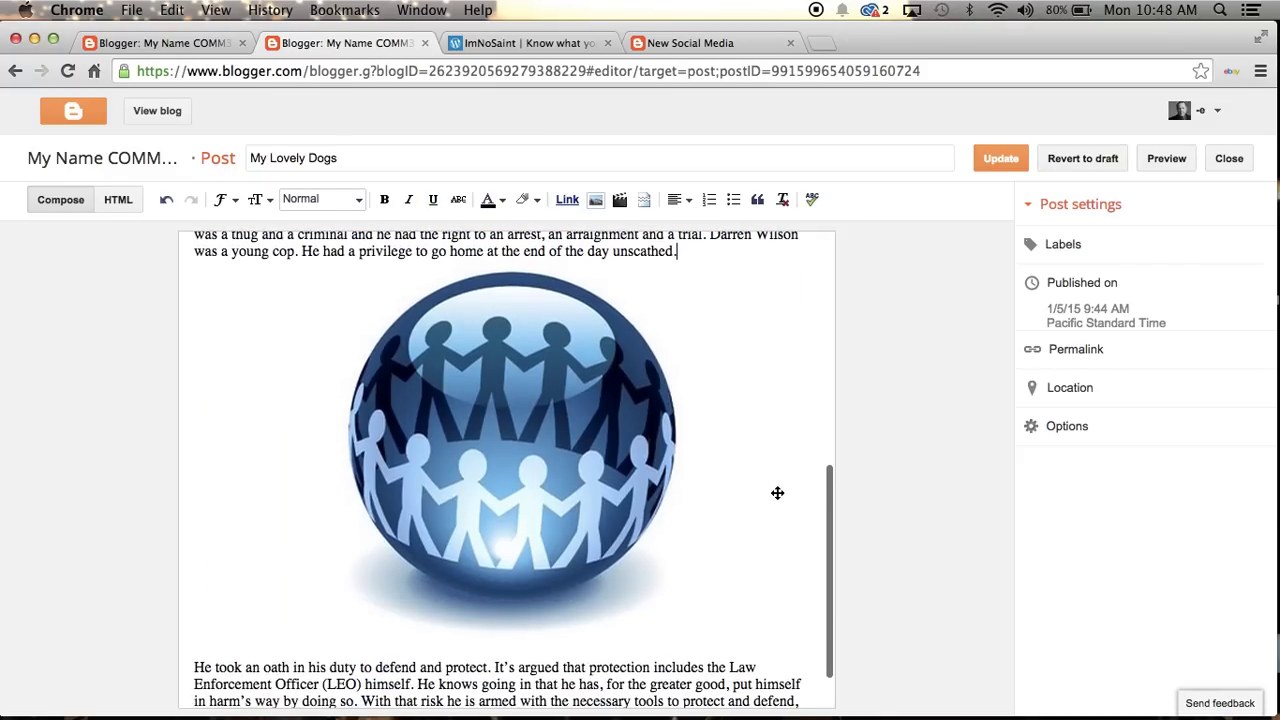
scroll(777, 493, up, 2)
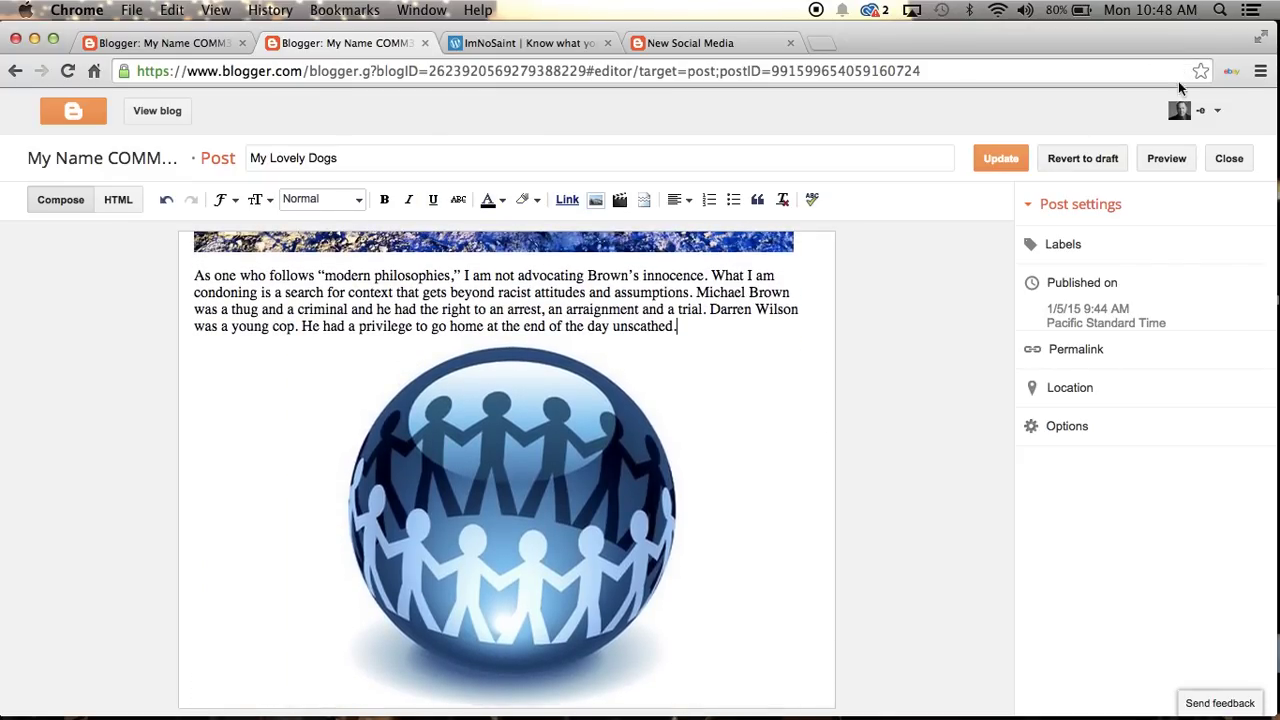
click(1166, 158)
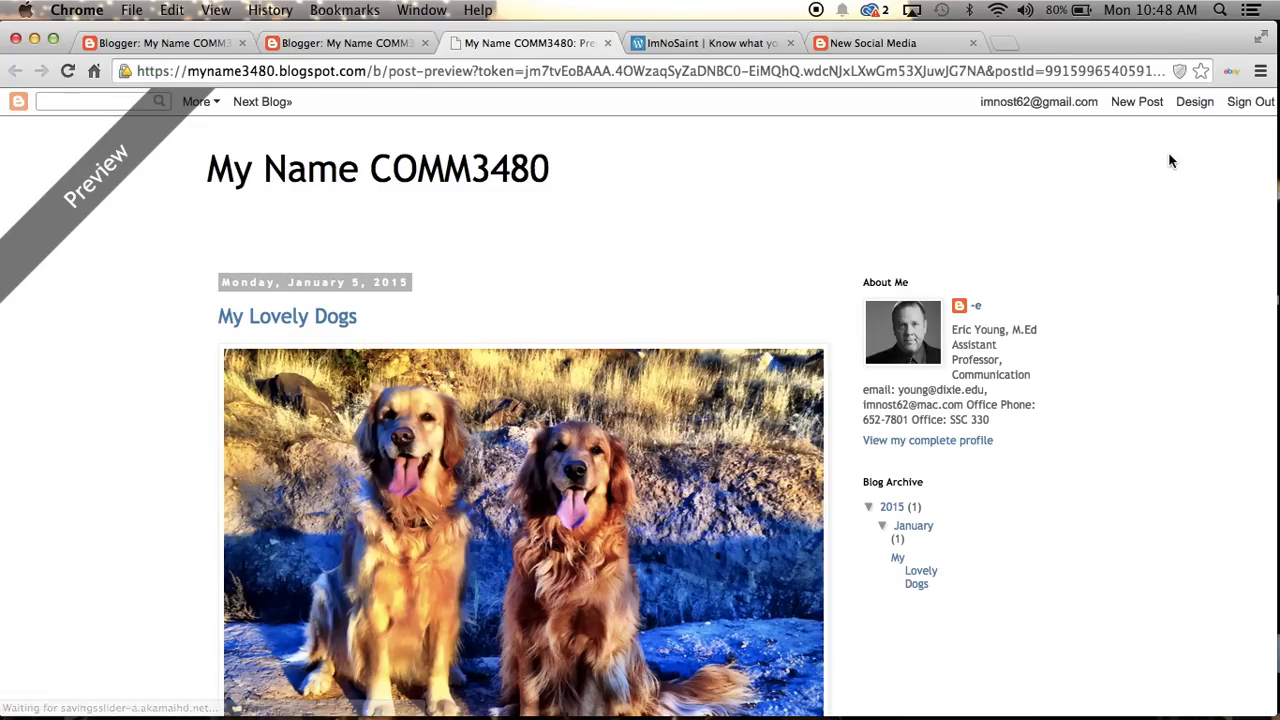
scroll(86, 520, down, 10)
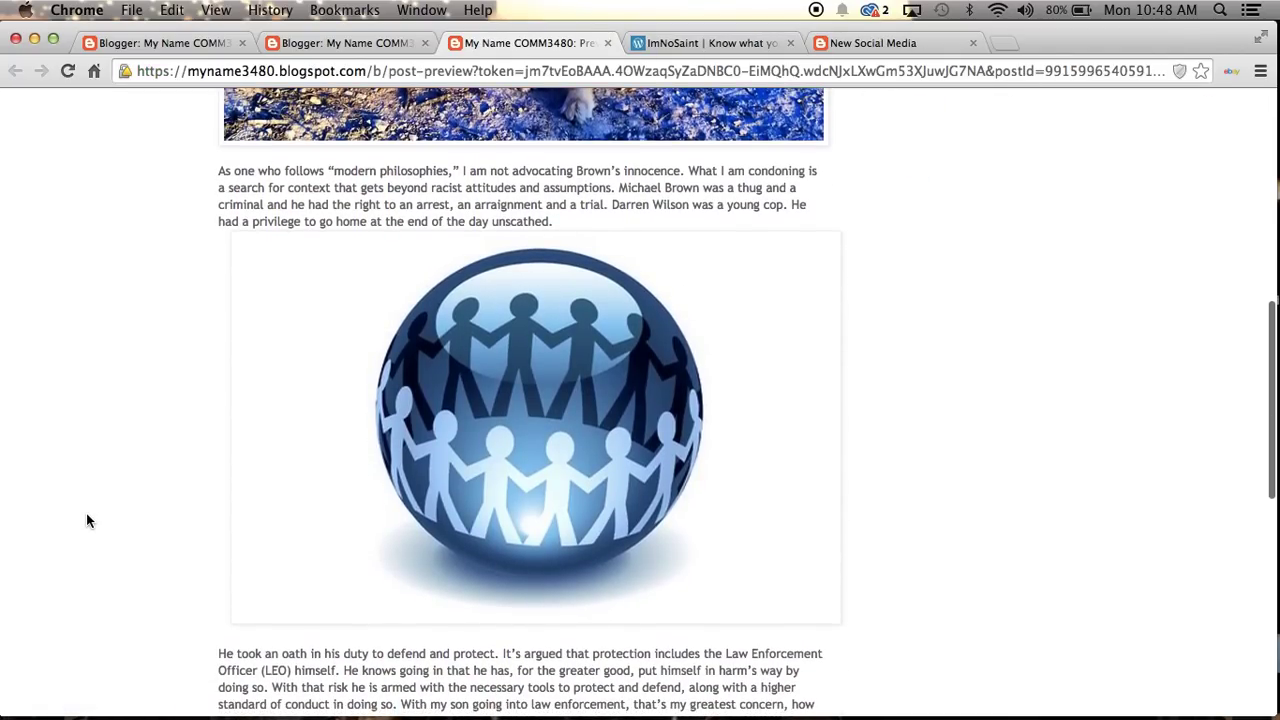